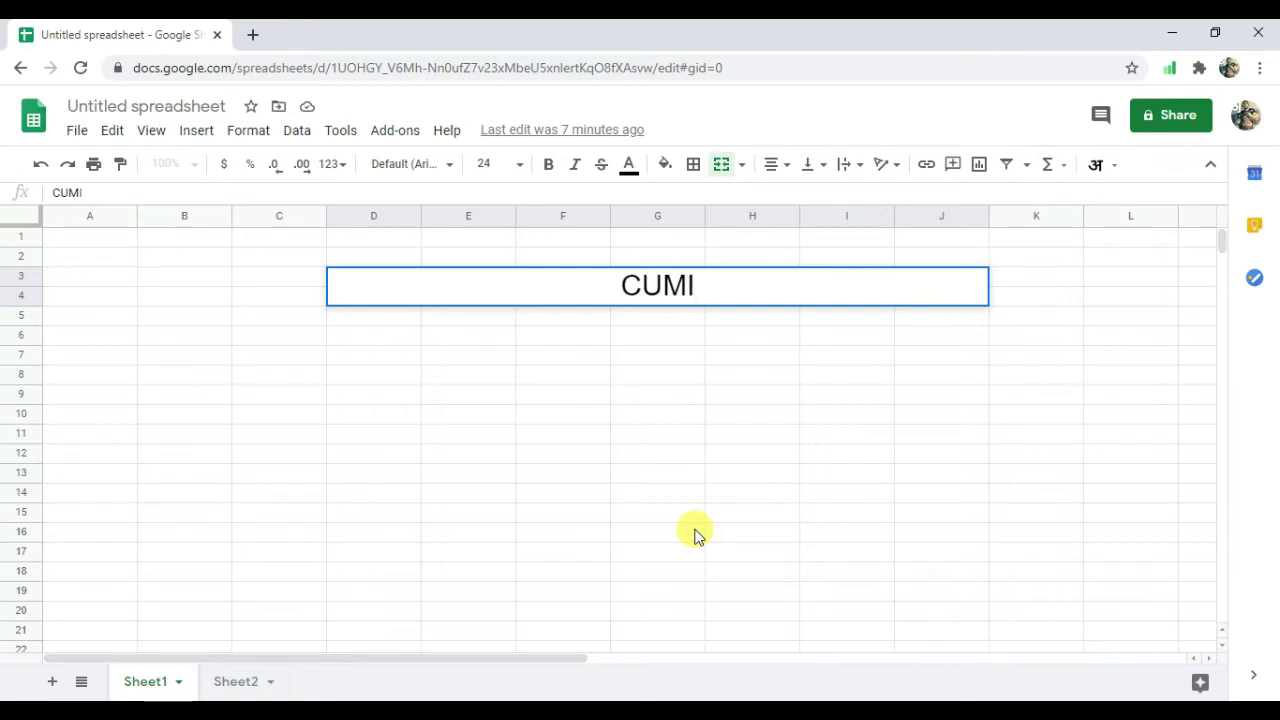
Complete the heading in the merged cell D3:J4 so it reads "CUMIPMT FORMULA".
{"action": "type", "text": "PM"}
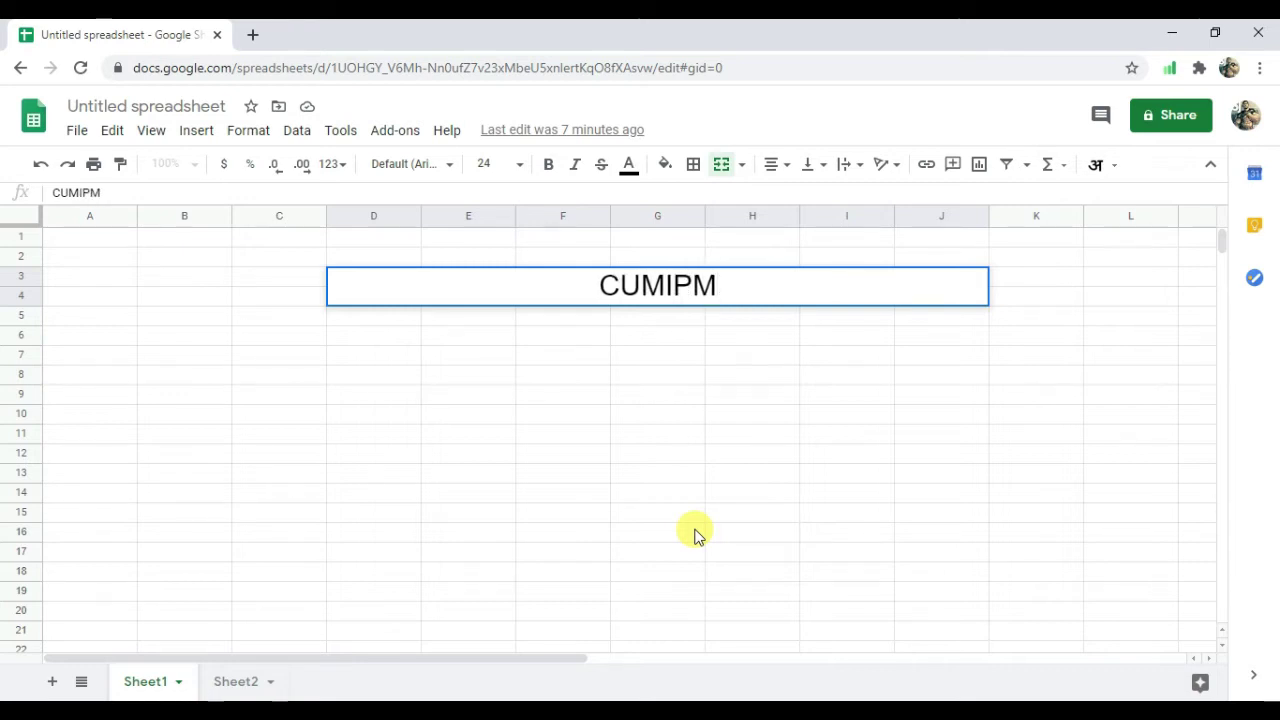
{"action": "type", "text": "T"}
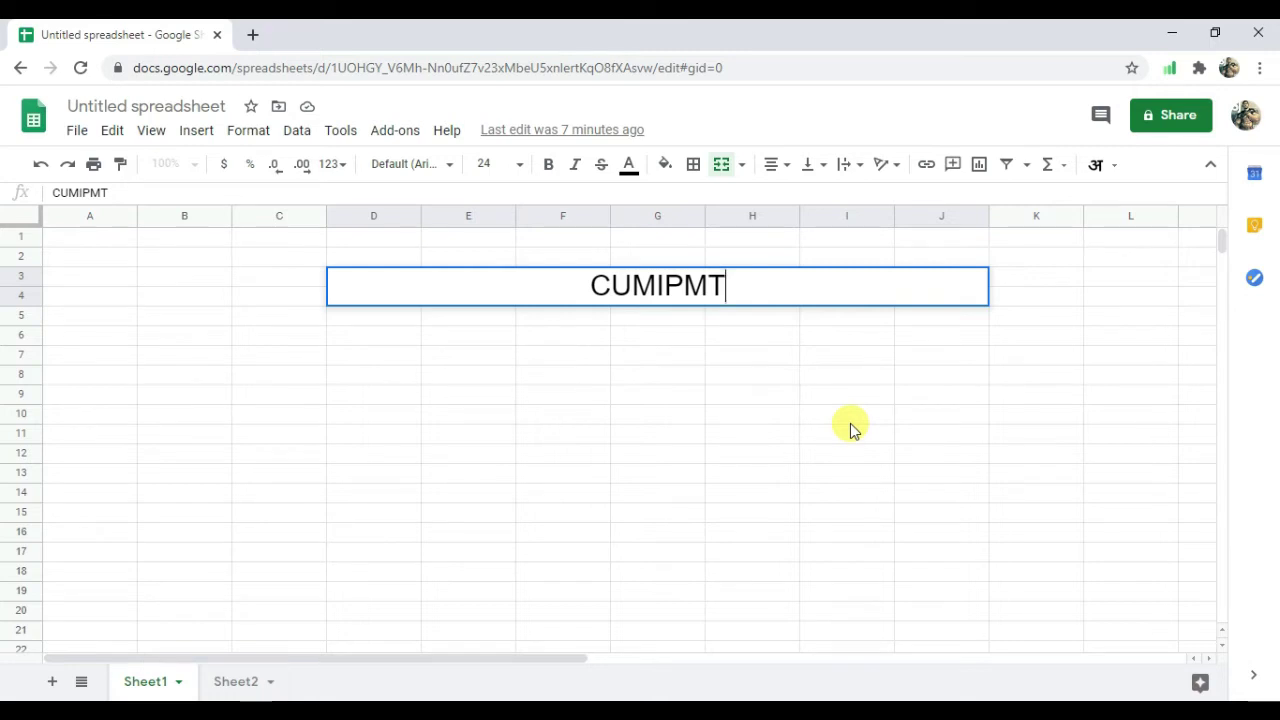
{"action": "type", "text": "FO"}
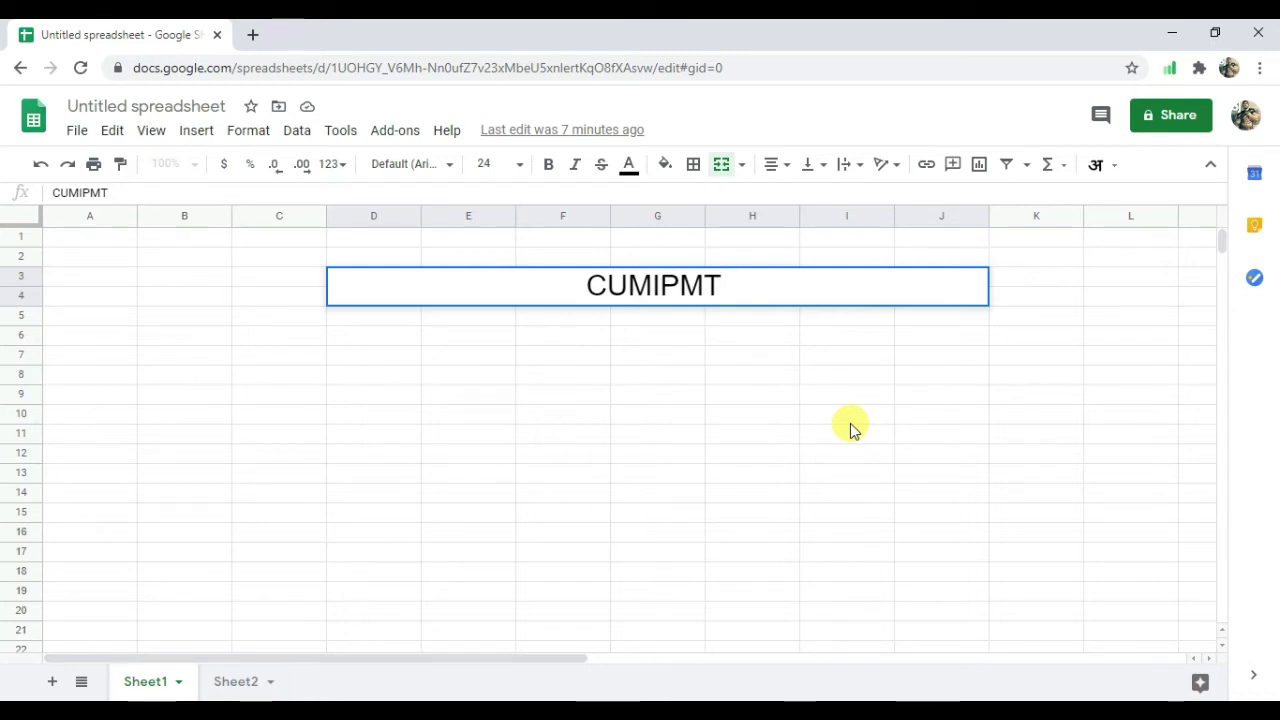
{"action": "type", "text": "RMULA"}
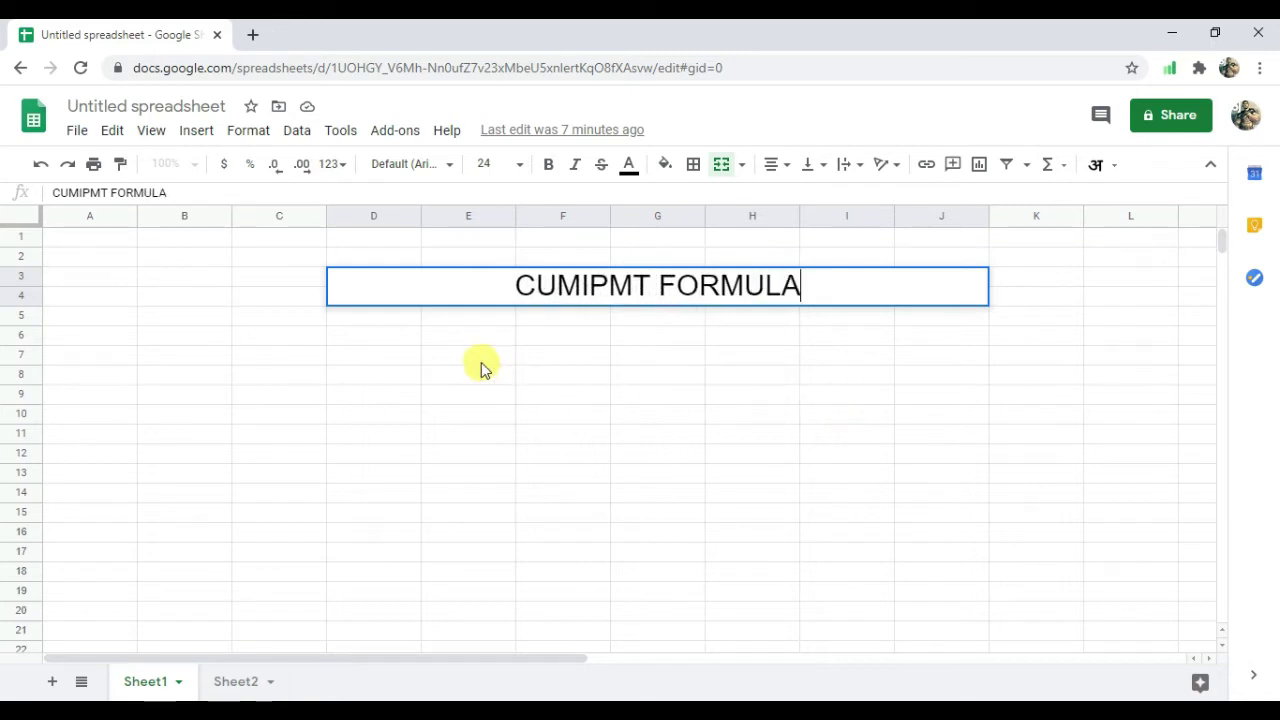
Enter the labels RATE, NPER and PV in cells D8 to D10.
{"action": "left_click", "coordinate": [374, 387]}
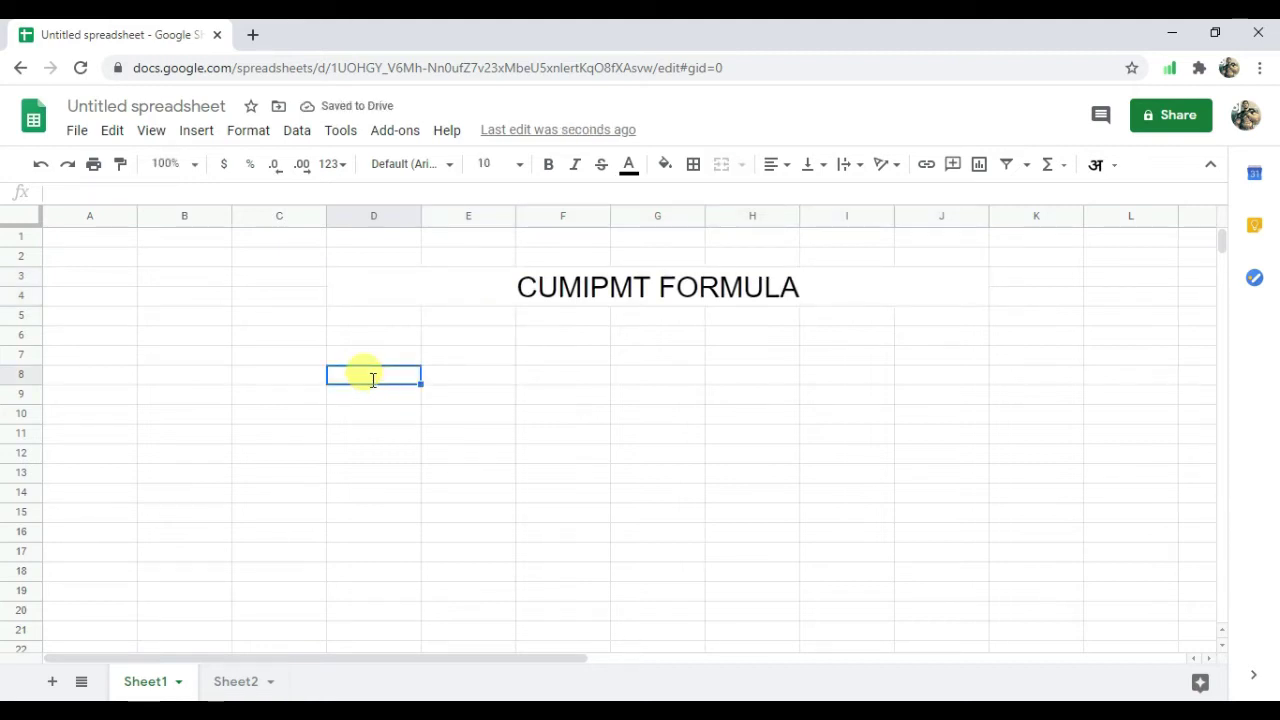
{"action": "type", "text": "RATE"}
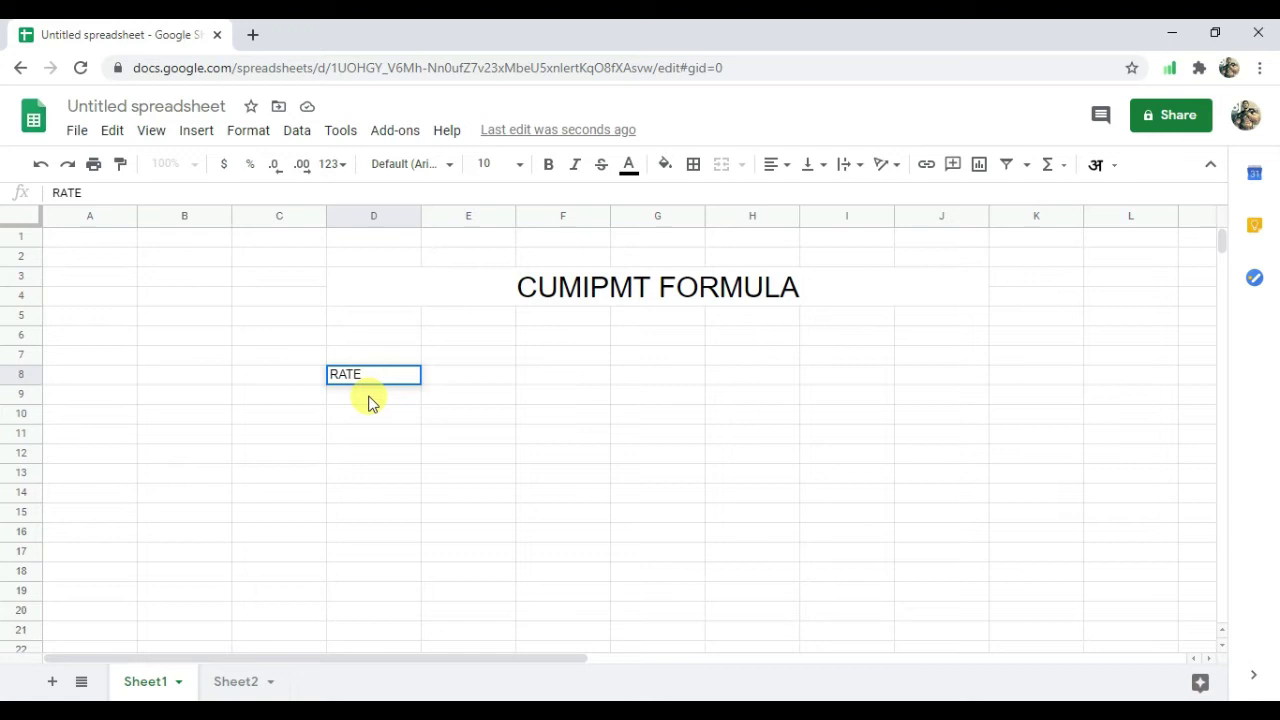
{"action": "left_click", "coordinate": [369, 397]}
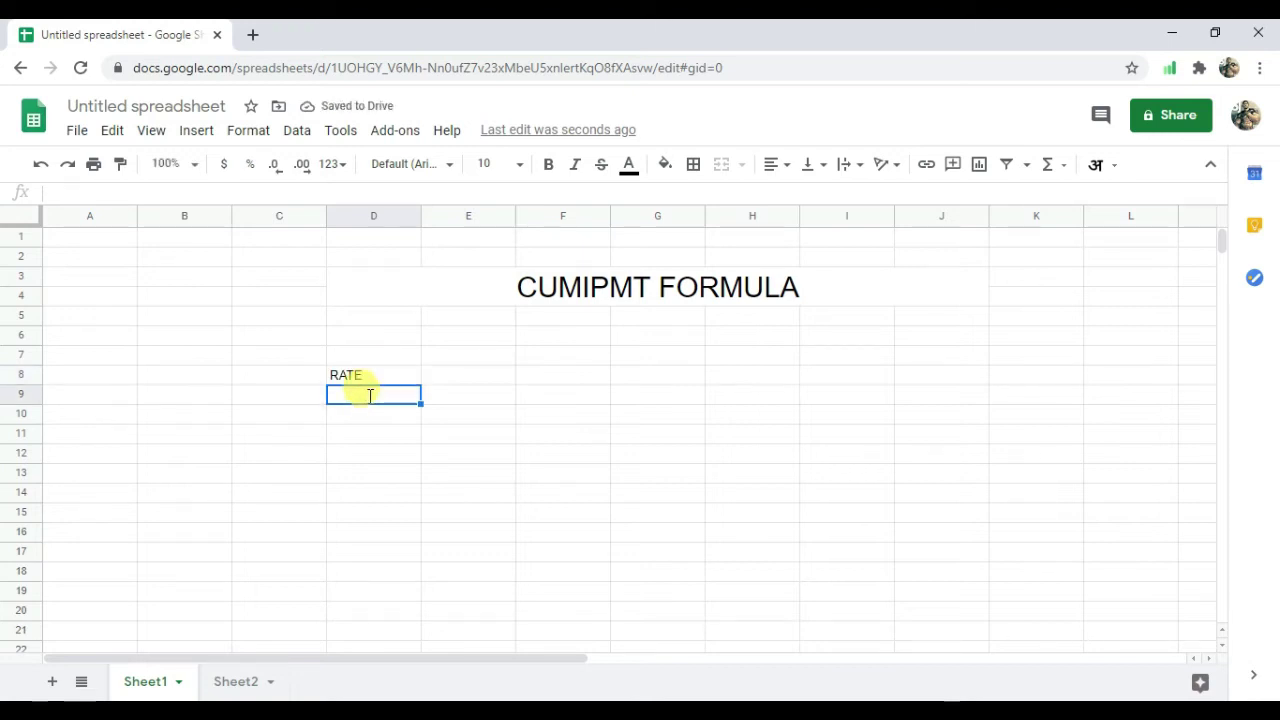
{"action": "type", "text": "PER"}
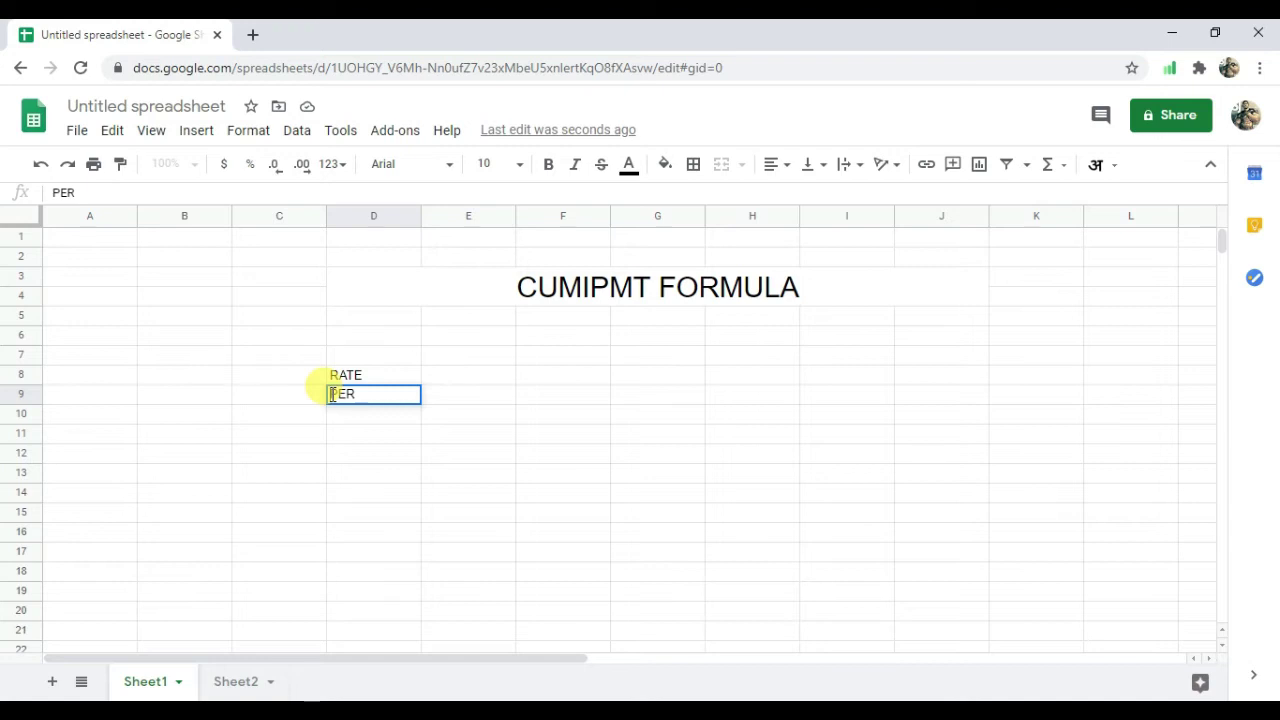
{"action": "type", "text": "N"}
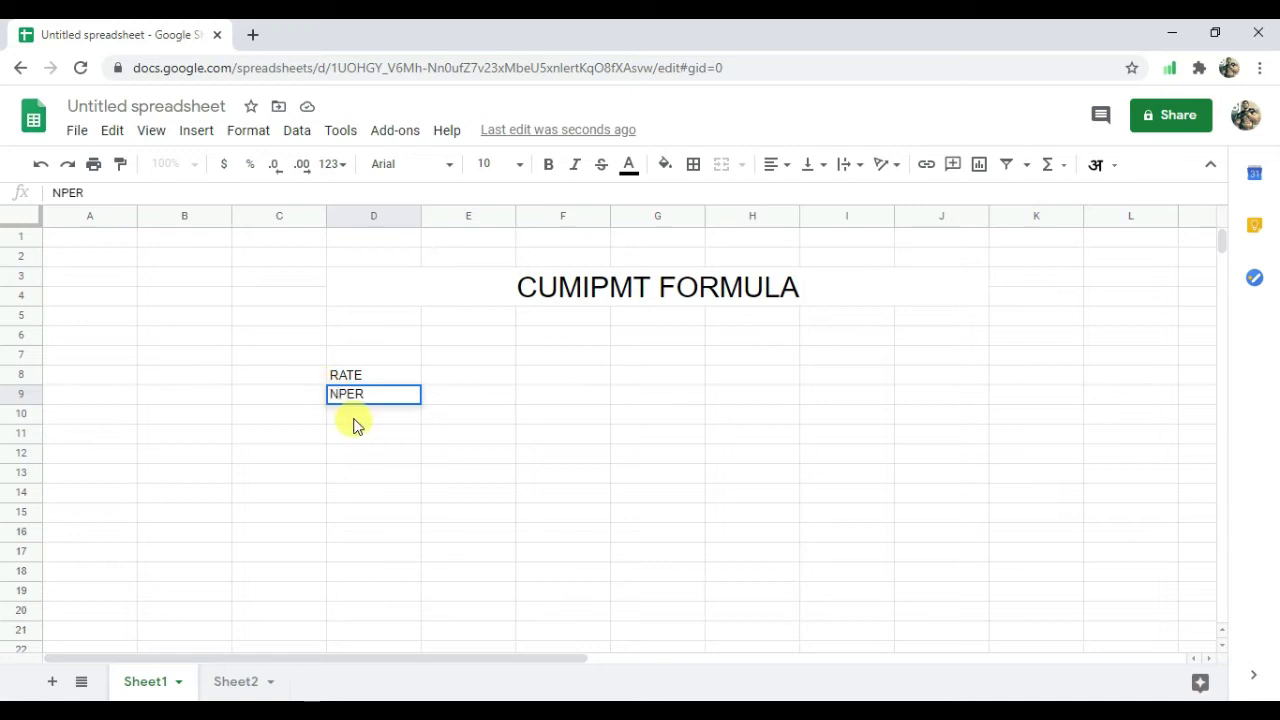
{"action": "key", "text": "Return"}
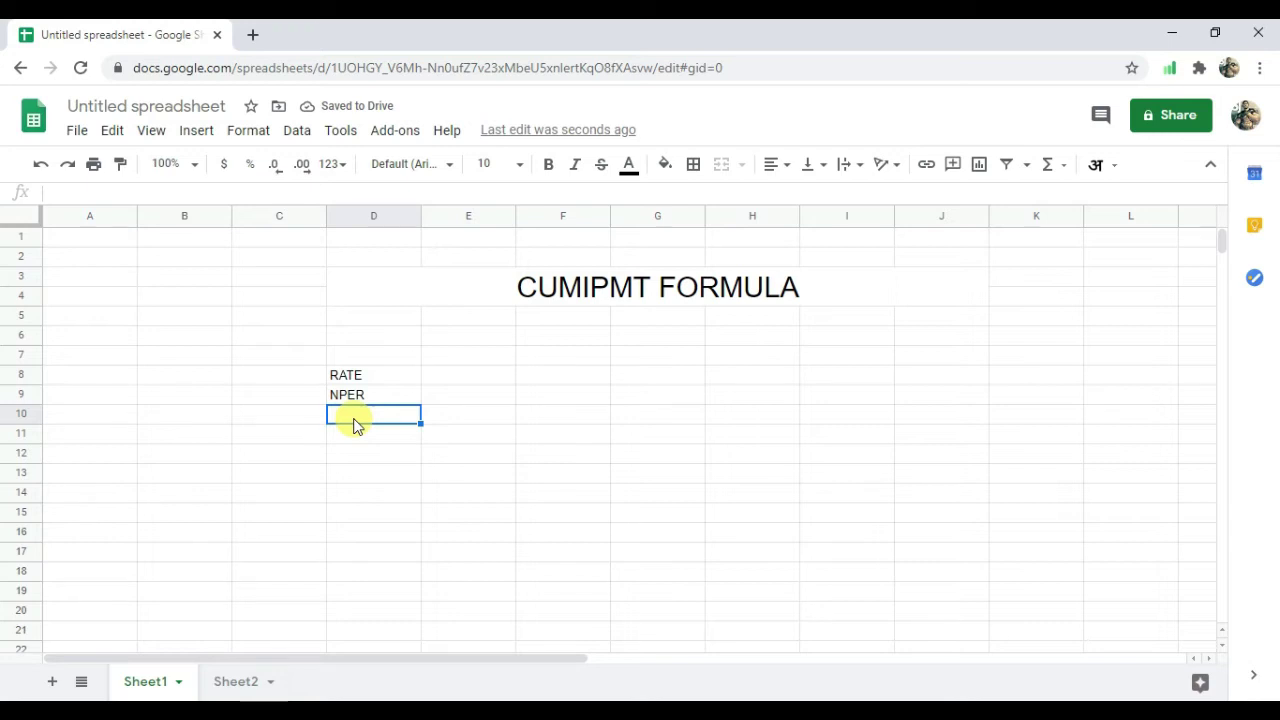
{"action": "type", "text": "PV"}
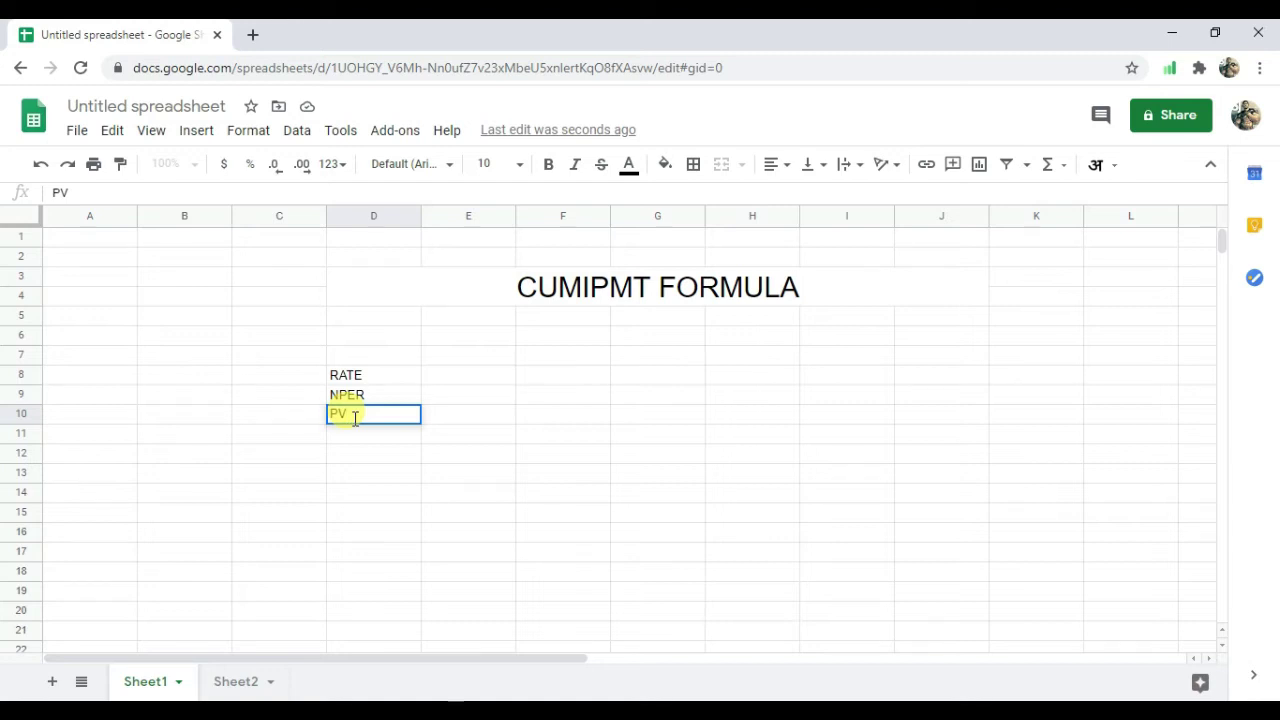
{"action": "key", "text": "Return"}
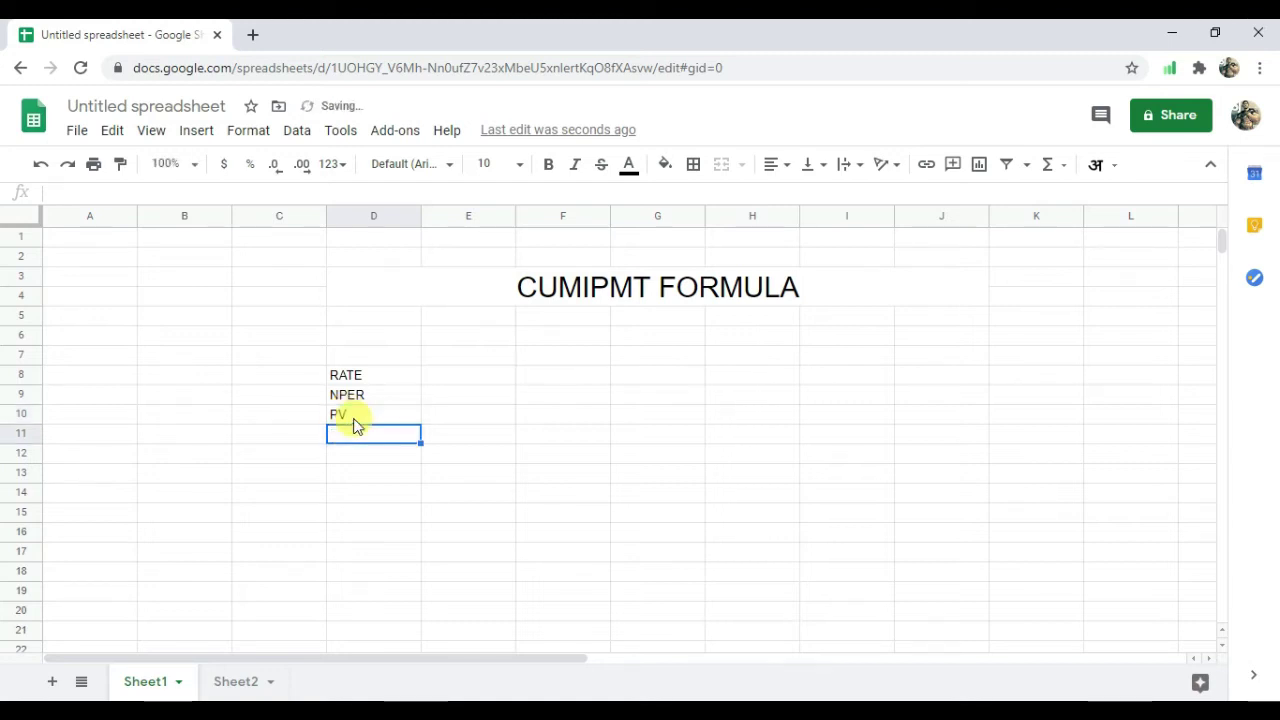
Enter the label "START PEROIOD" in cell D11 and widen column D to fit it.
{"action": "type", "text": "S"}
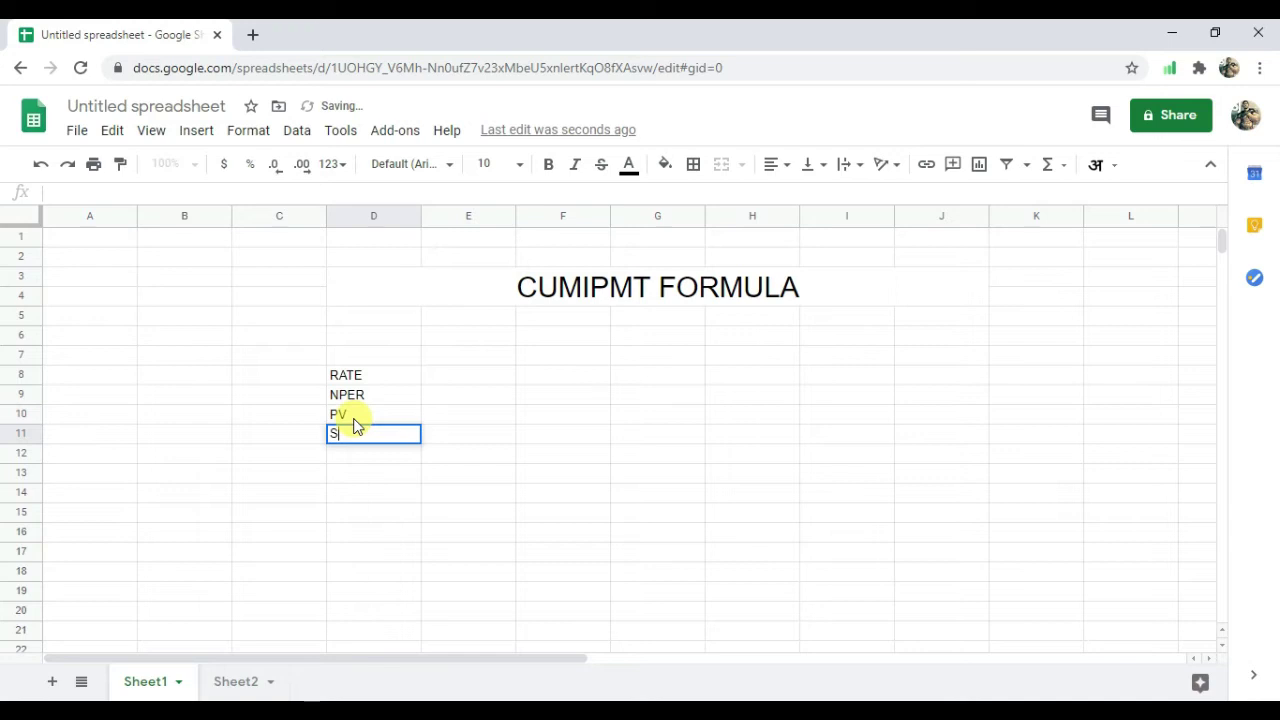
{"action": "type", "text": "TART"}
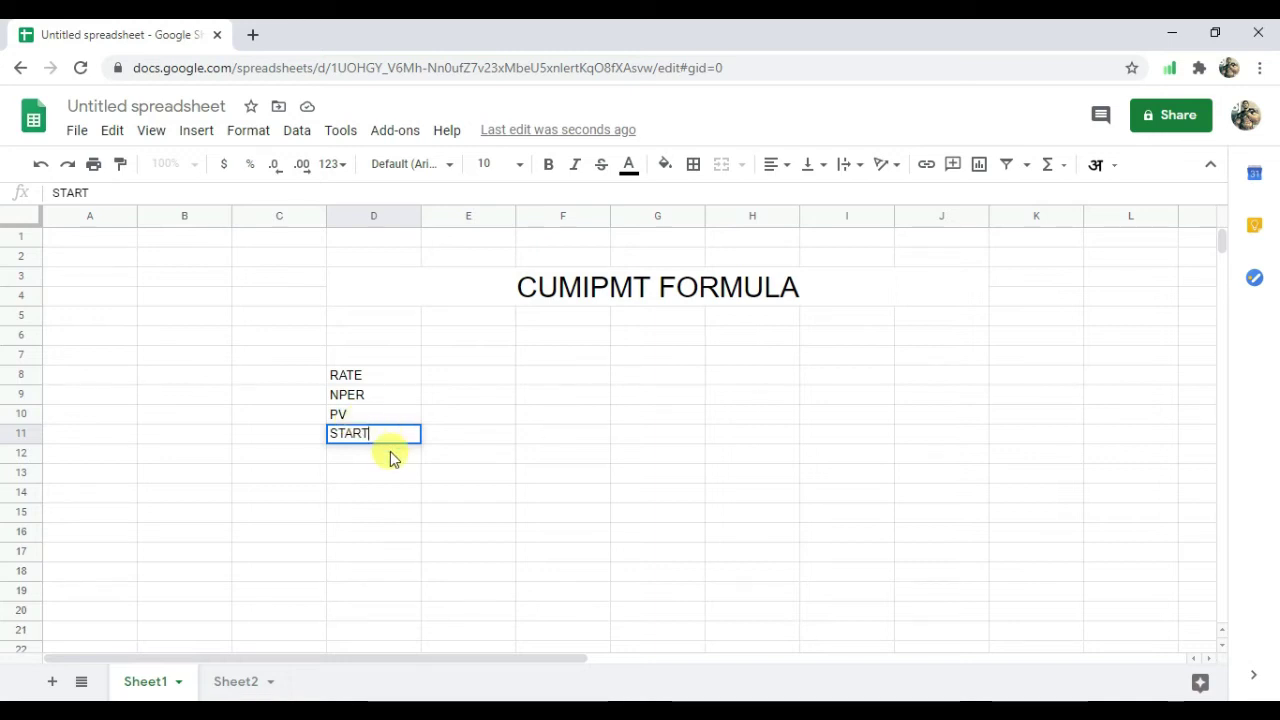
{"action": "type", "text": "P"}
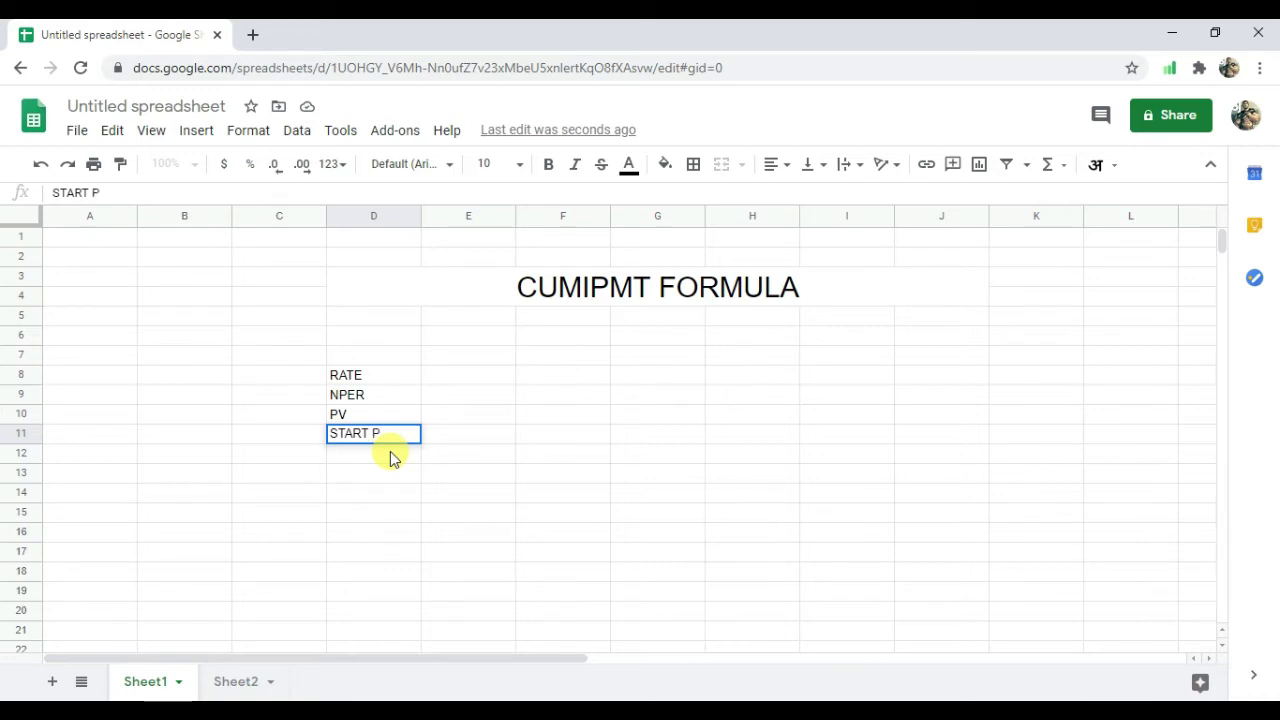
{"action": "type", "text": "ERO"}
{"action": "type", "text": "IO"}
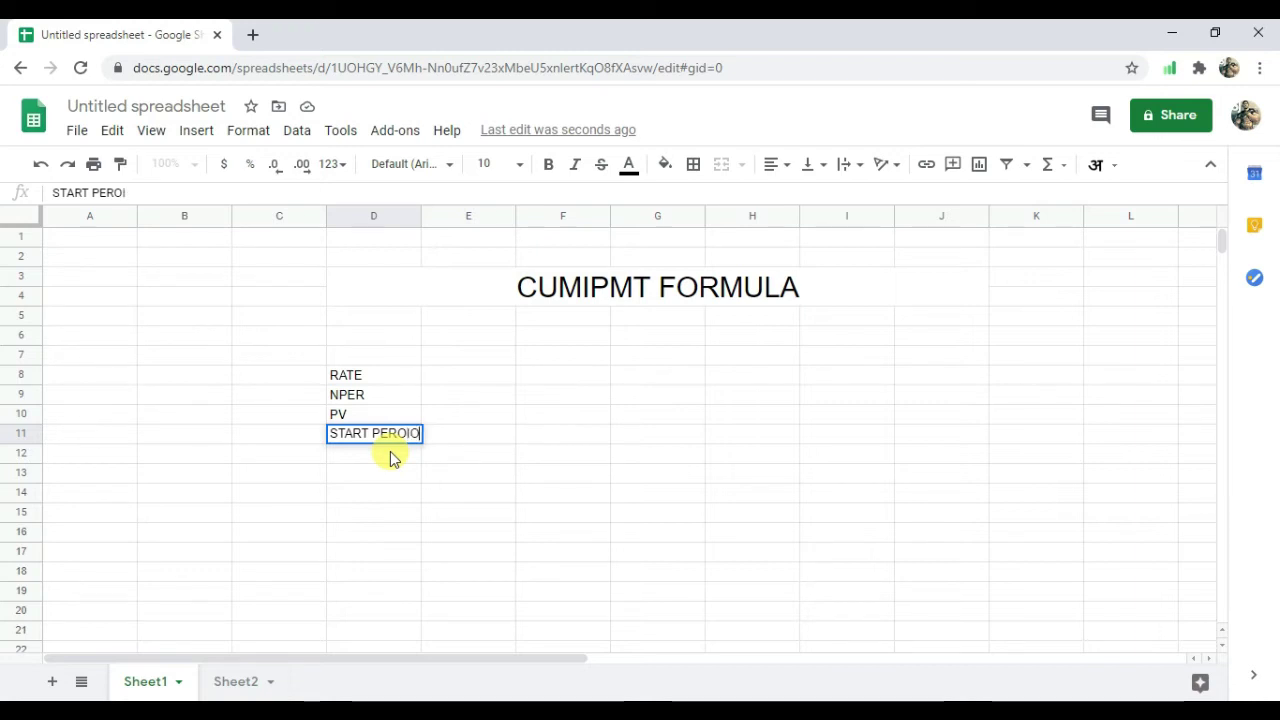
{"action": "type", "text": "D"}
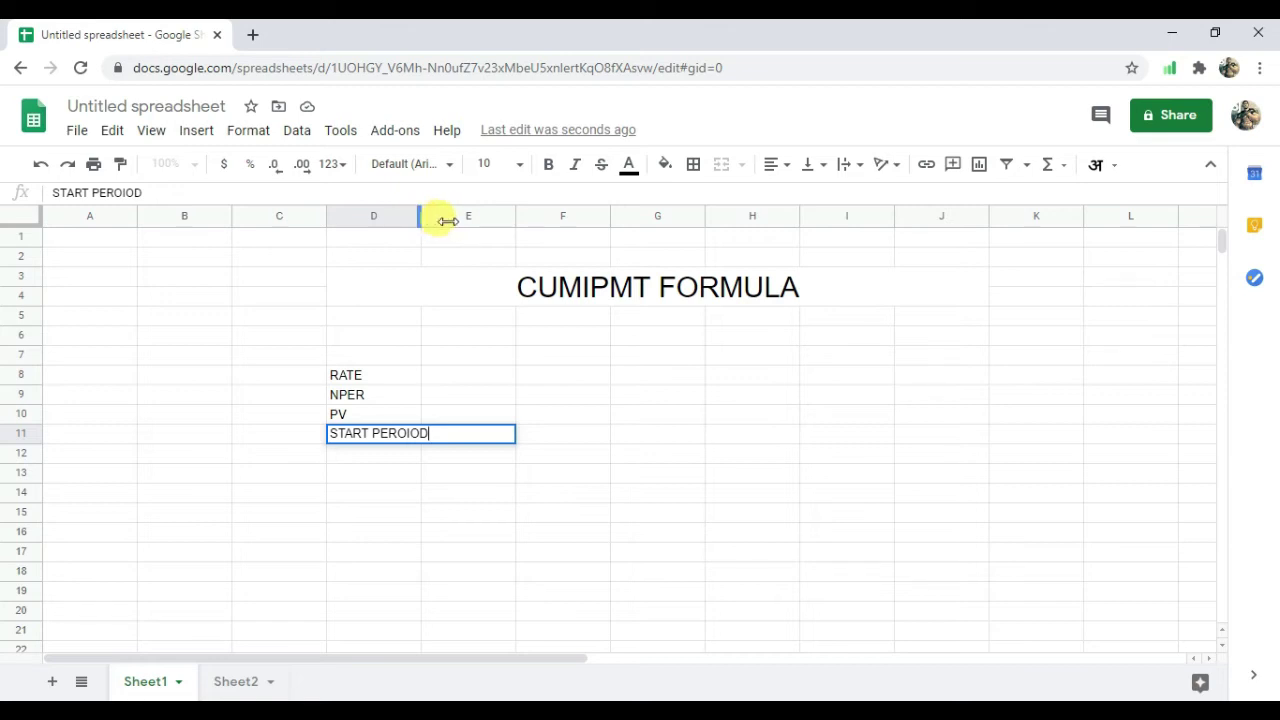
{"action": "left_click_drag", "start_coordinate": [449, 223], "coordinate": [361, 454]}
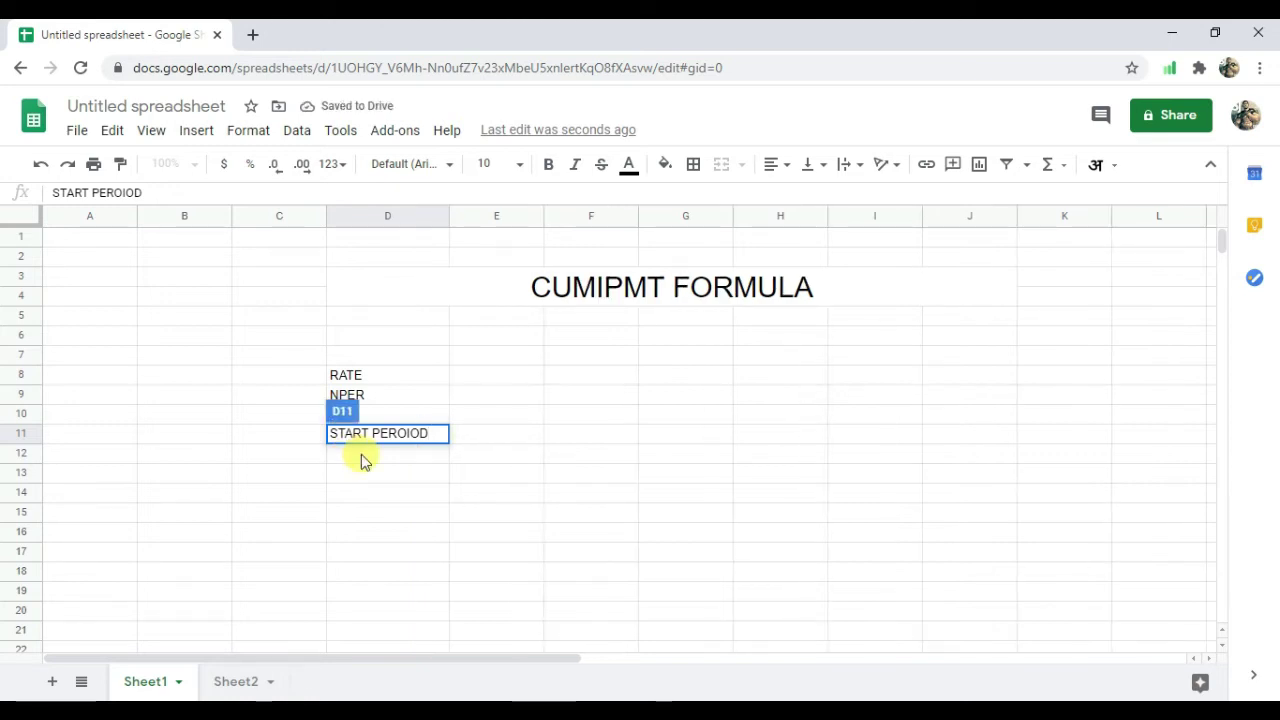
{"action": "key", "text": "Return"}
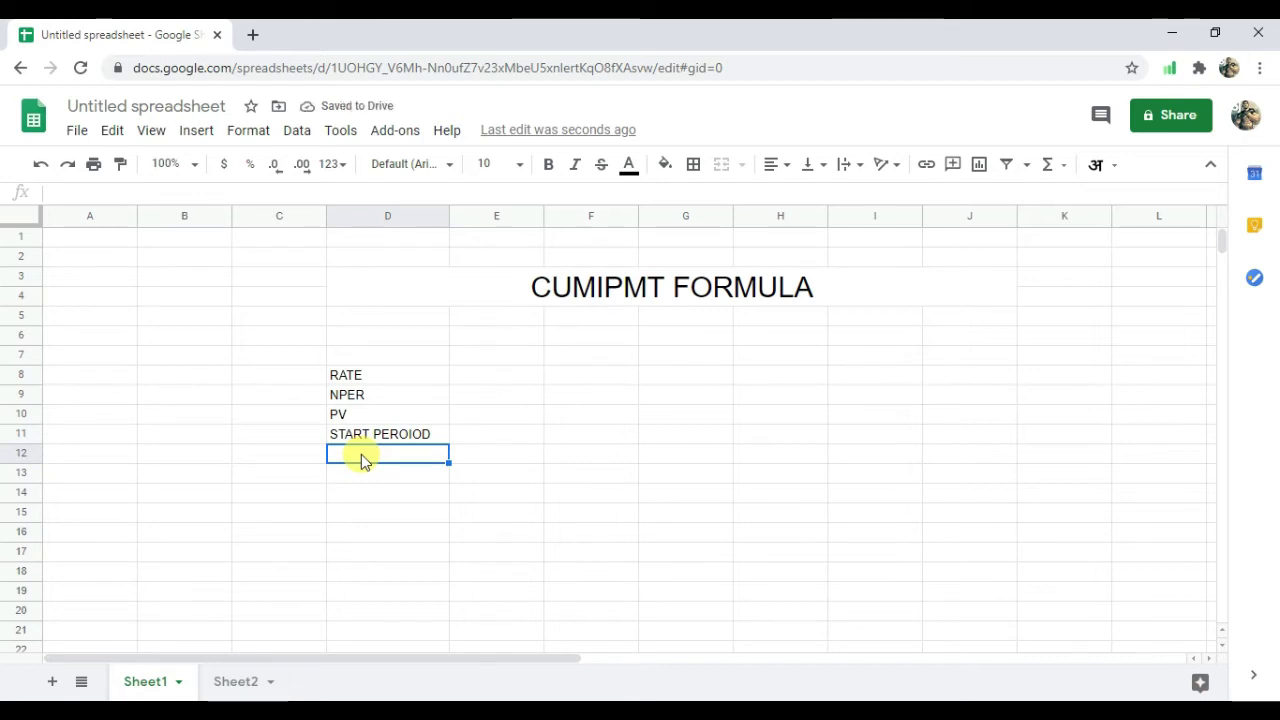
Enter the label "END PERIOD" in cell D12.
{"action": "type", "text": "END "}
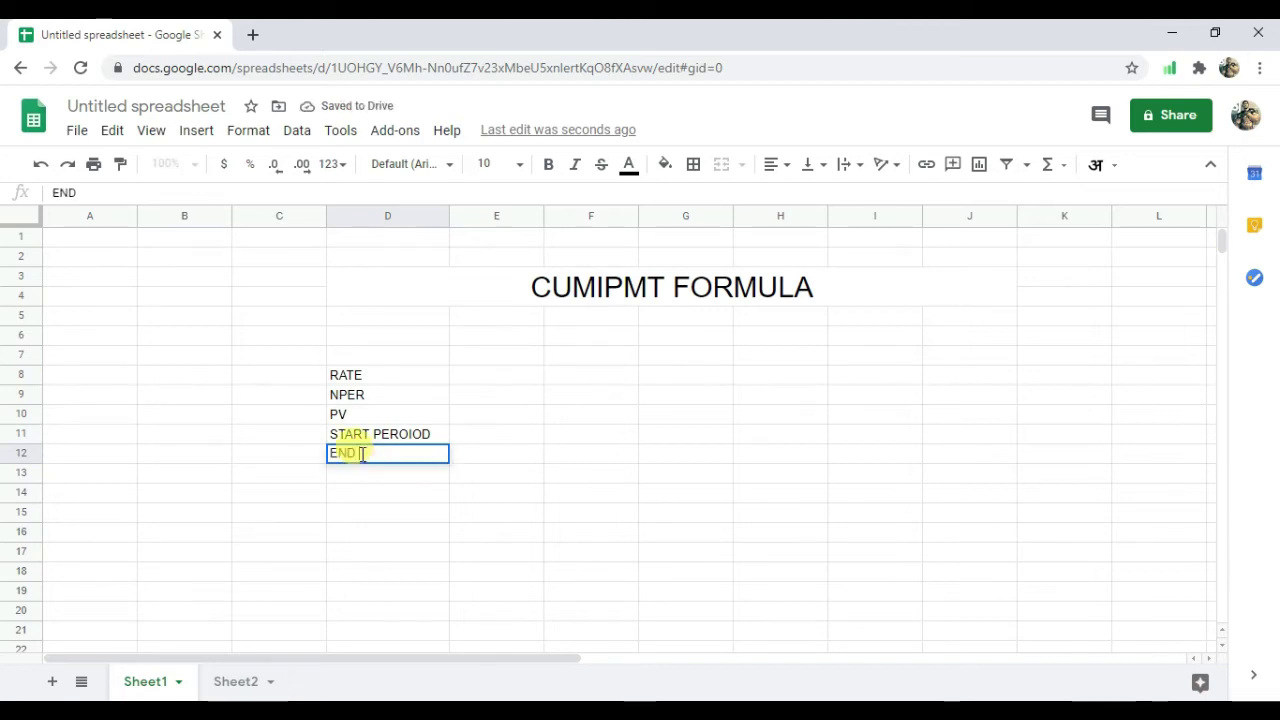
{"action": "type", "text": "PER"}
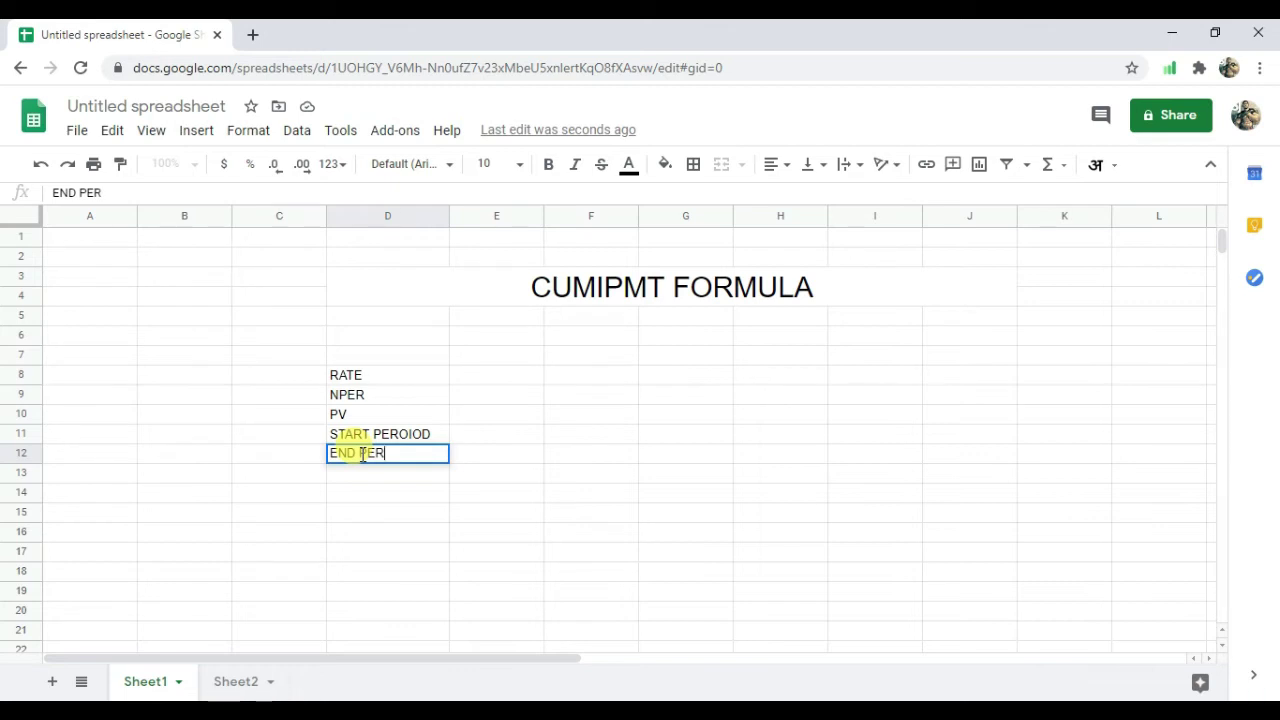
{"action": "type", "text": "OD"}
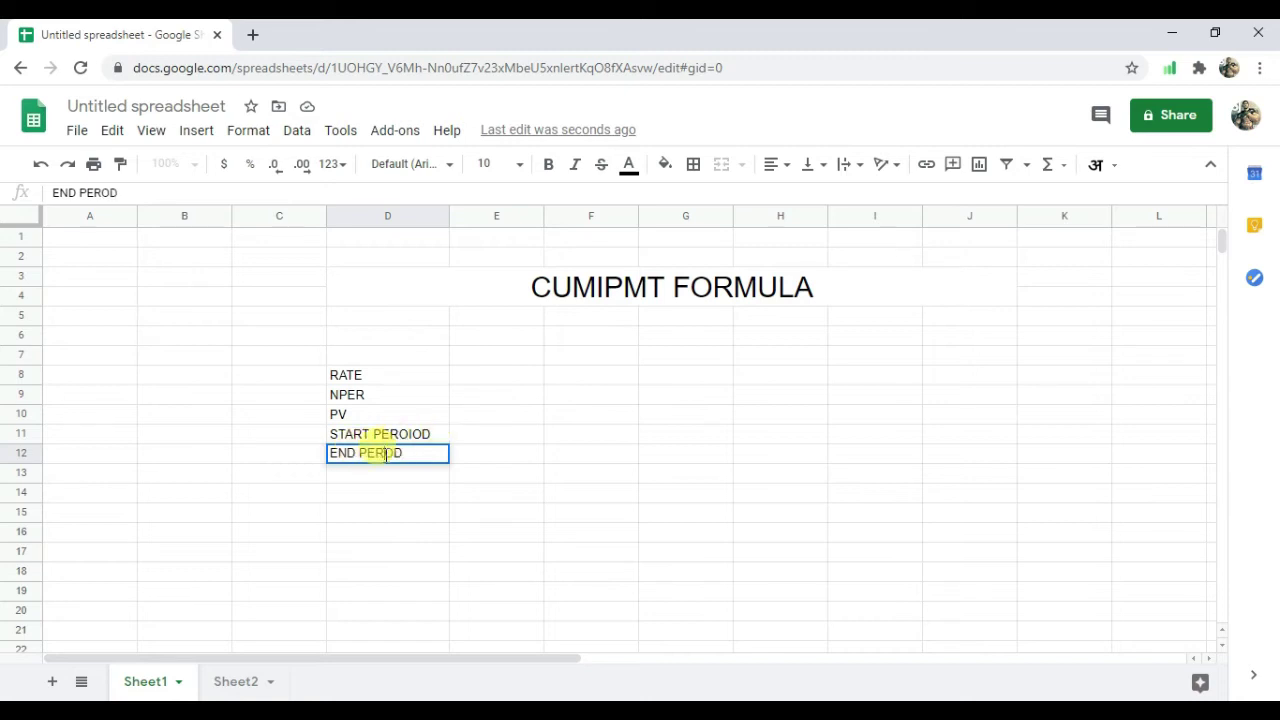
{"action": "left_click", "coordinate": [385, 453]}
{"action": "type", "text": "I"}
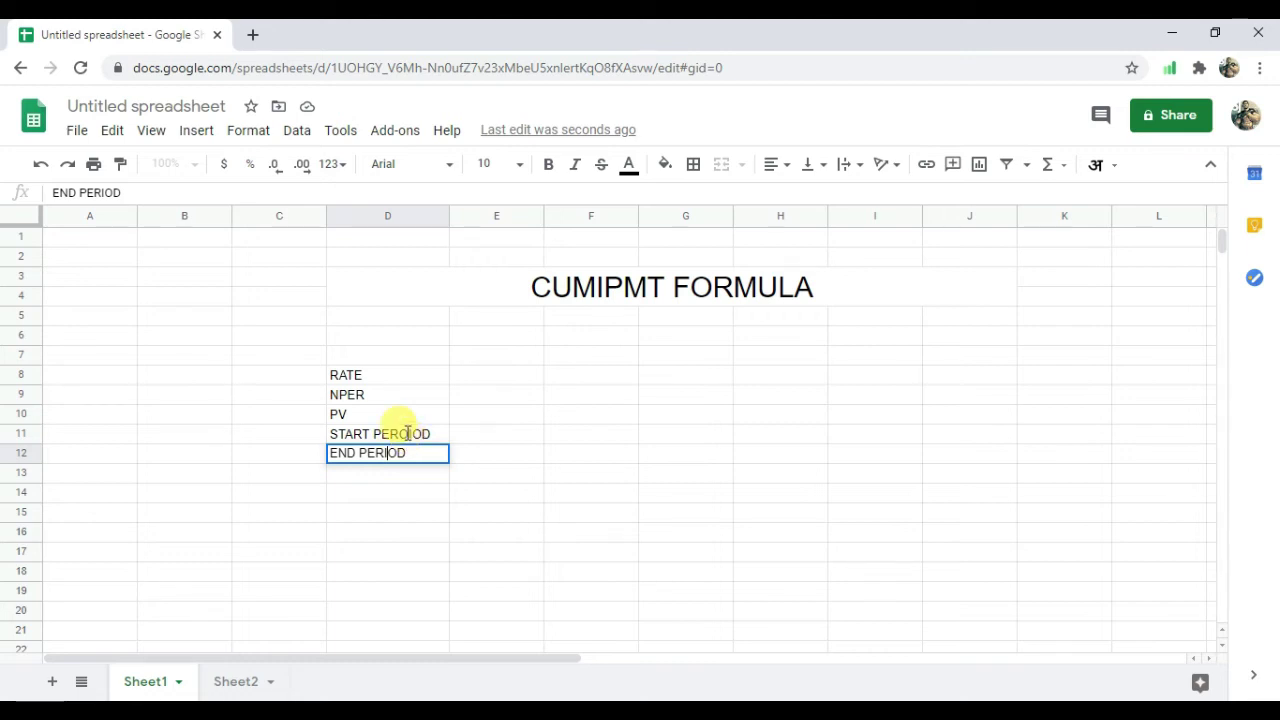
Correct the spelling in D11 to "START PERIOD" and enter the label TYPE in D13.
{"action": "double_click", "coordinate": [408, 433]}
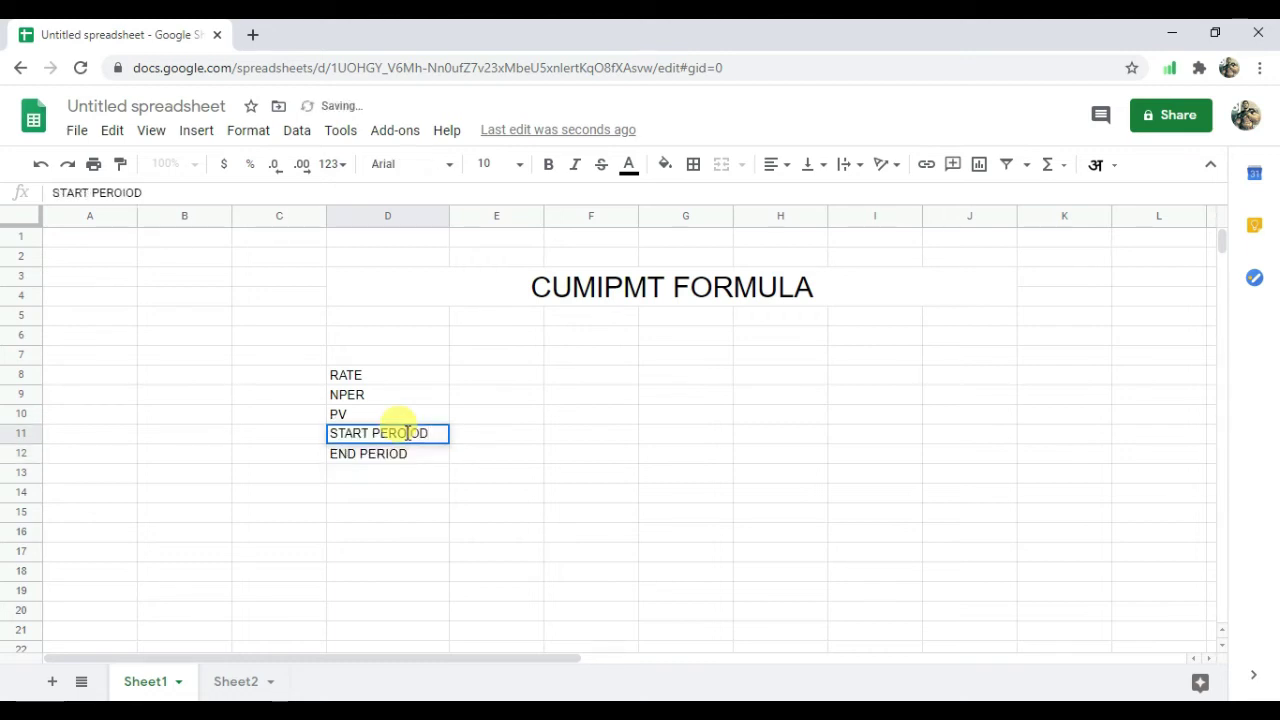
{"action": "key", "text": "BackSpace"}
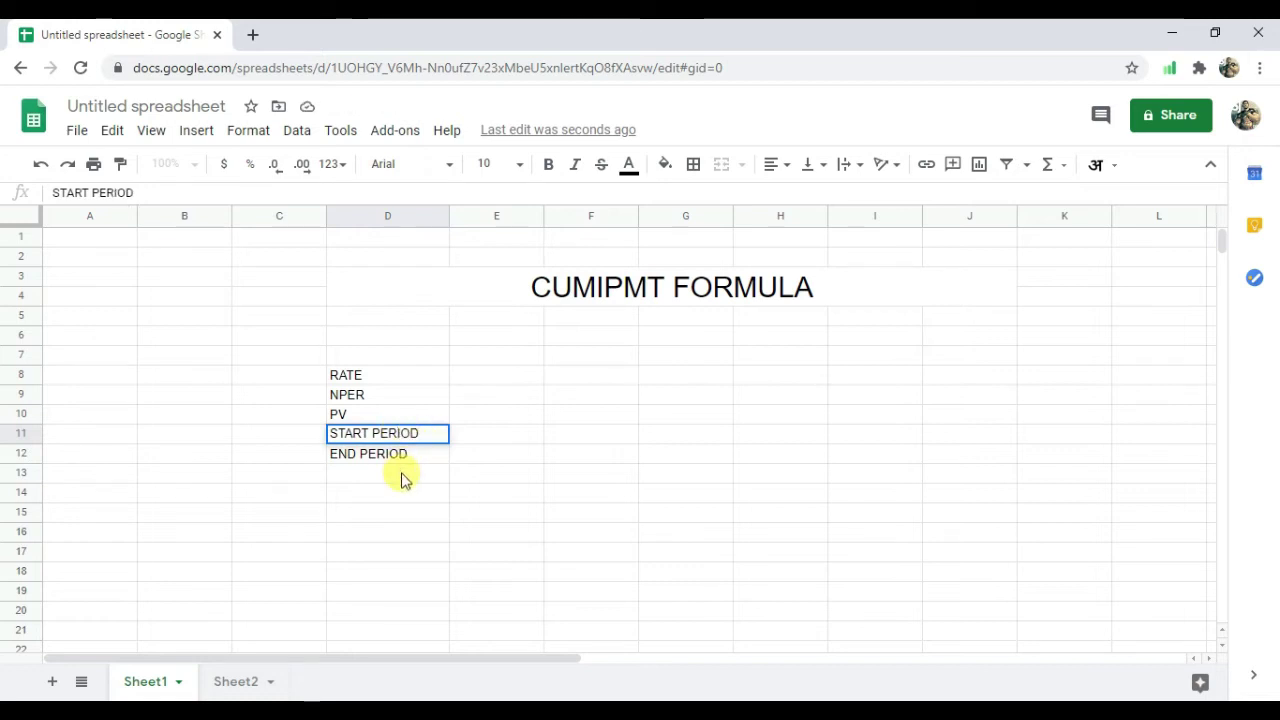
{"action": "left_click", "coordinate": [403, 479]}
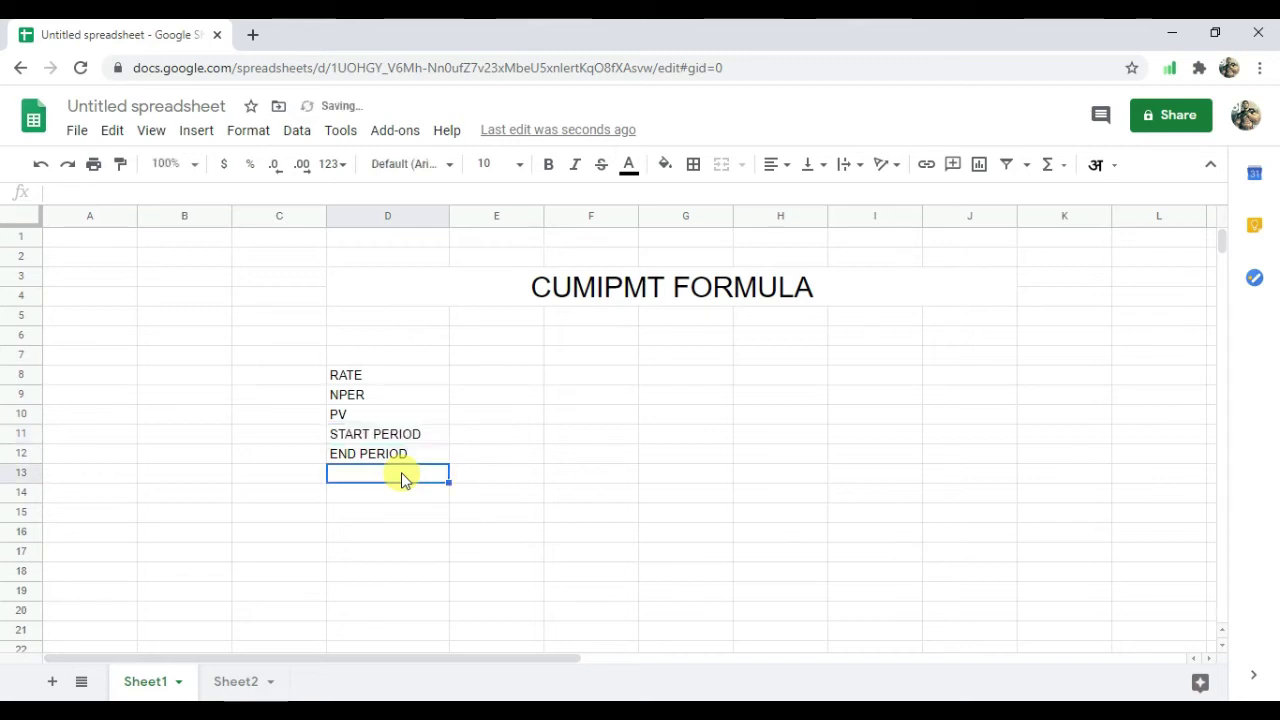
{"action": "type", "text": "TYPE"}
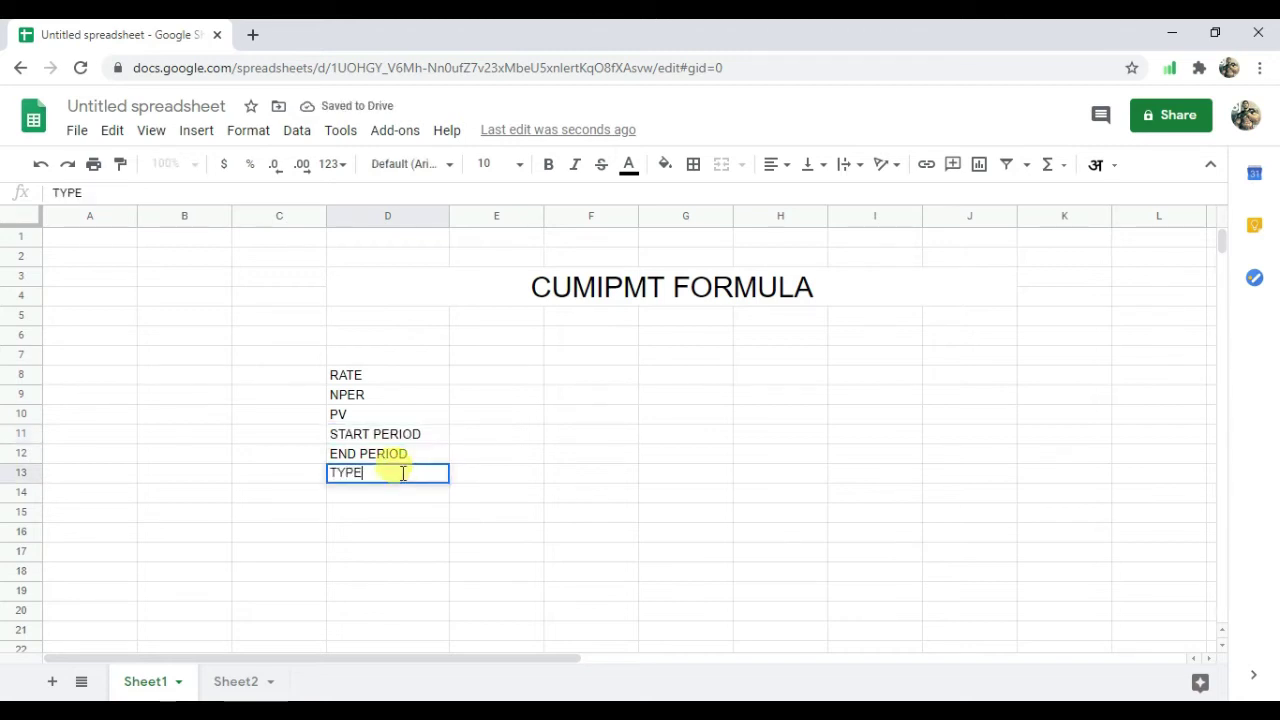
Fill in E8 to E10 with 0.6666667 for RATE, 60 for NPER and 80000 for PV.
{"action": "left_click", "coordinate": [487, 377]}
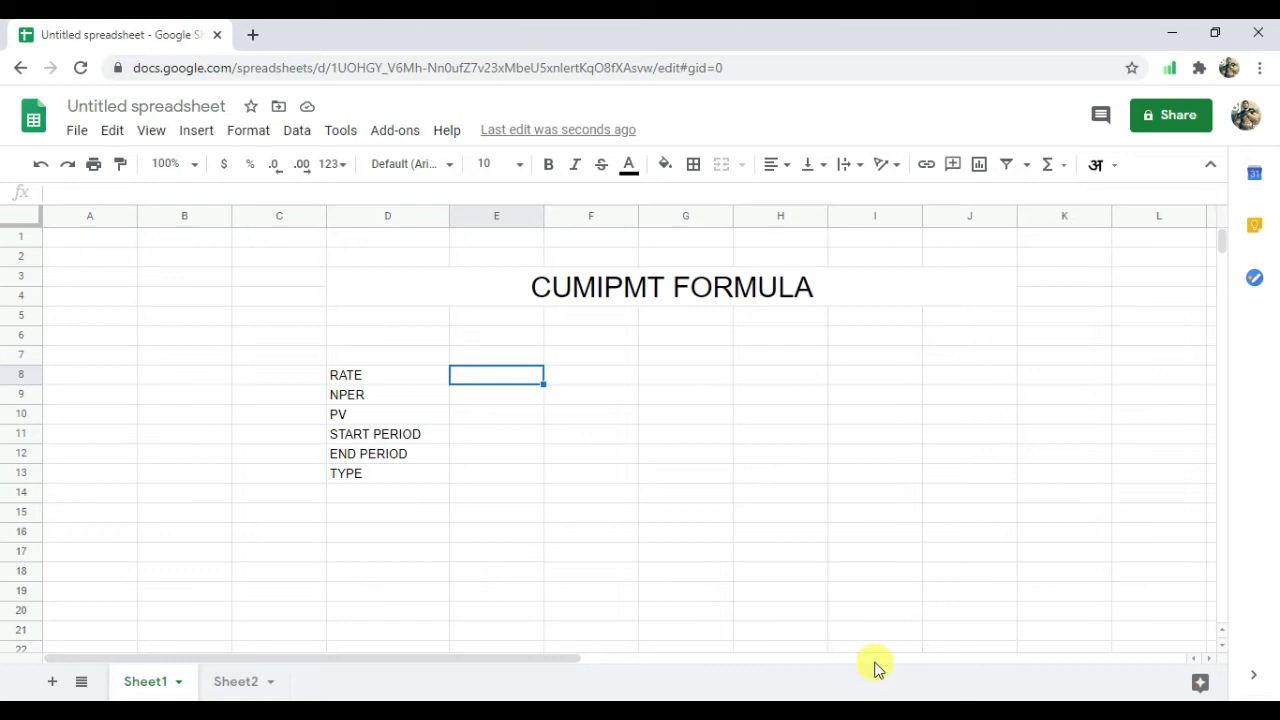
{"action": "type", "text": "0.6666667"}
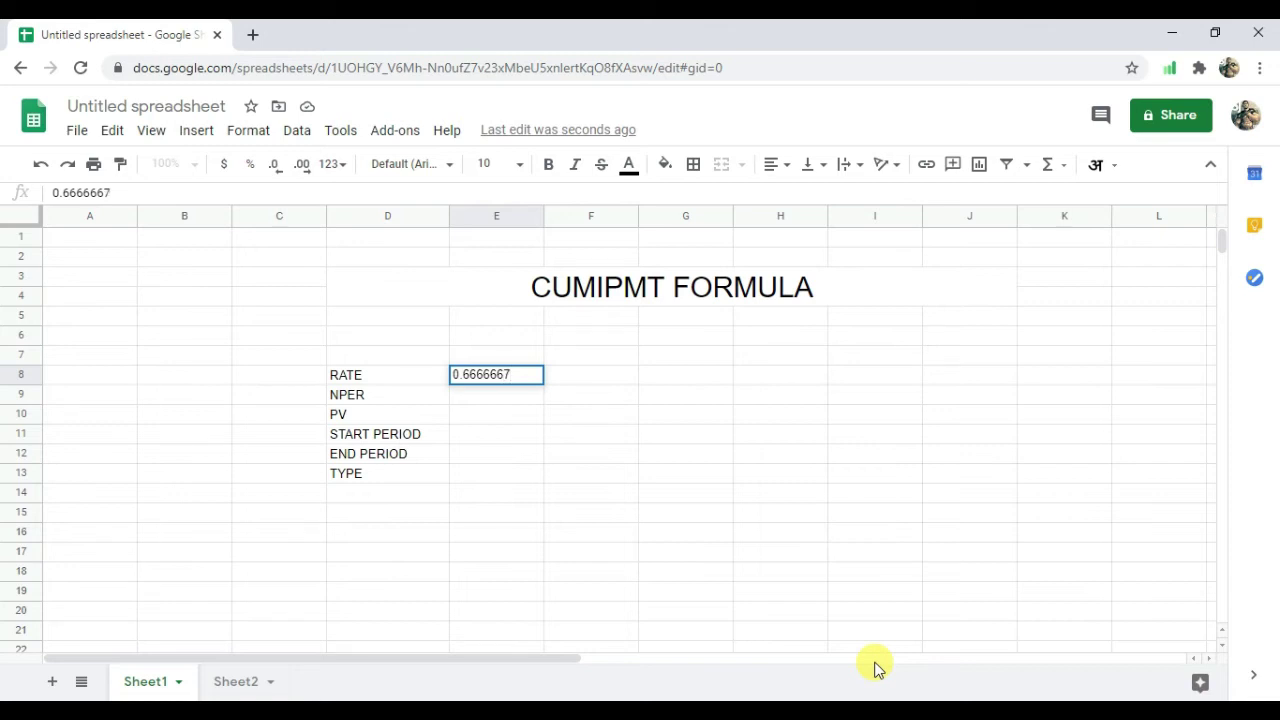
{"action": "key", "text": "Return"}
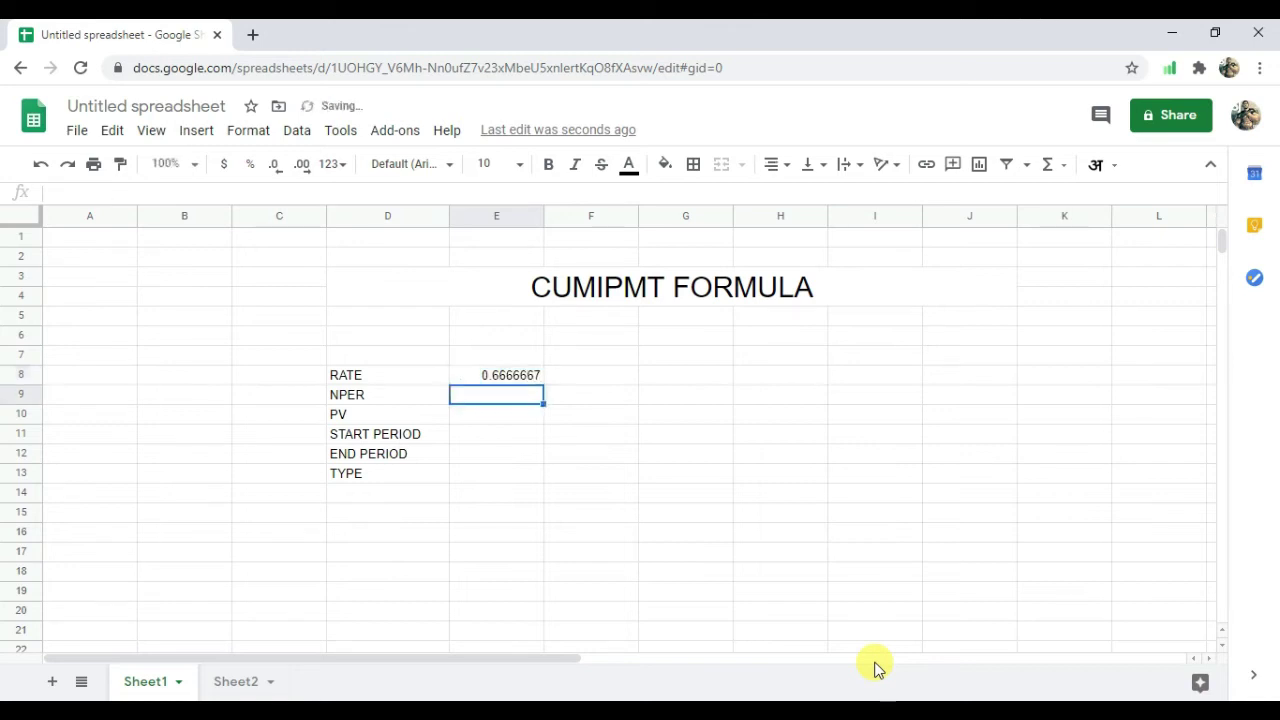
{"action": "type", "text": "60"}
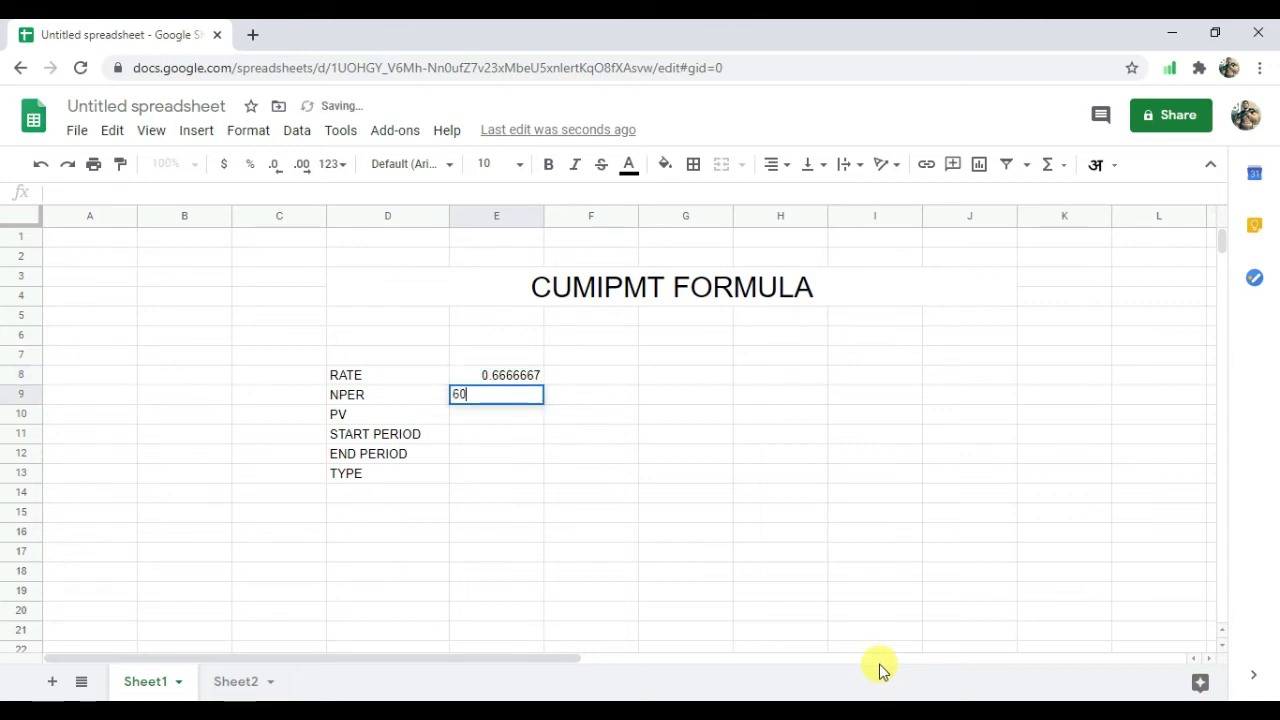
{"action": "key", "text": "Return"}
{"action": "type", "text": "5"}
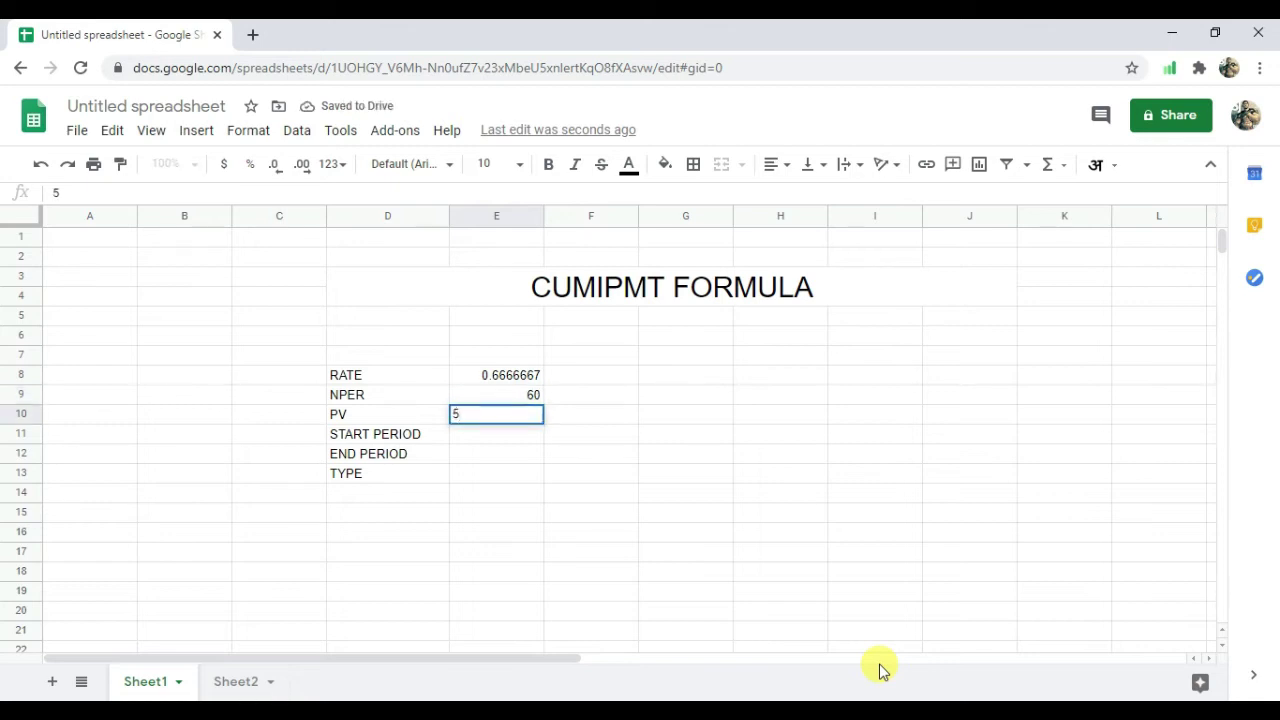
{"action": "key", "text": "BackSpace"}
{"action": "type", "text": "80000"}
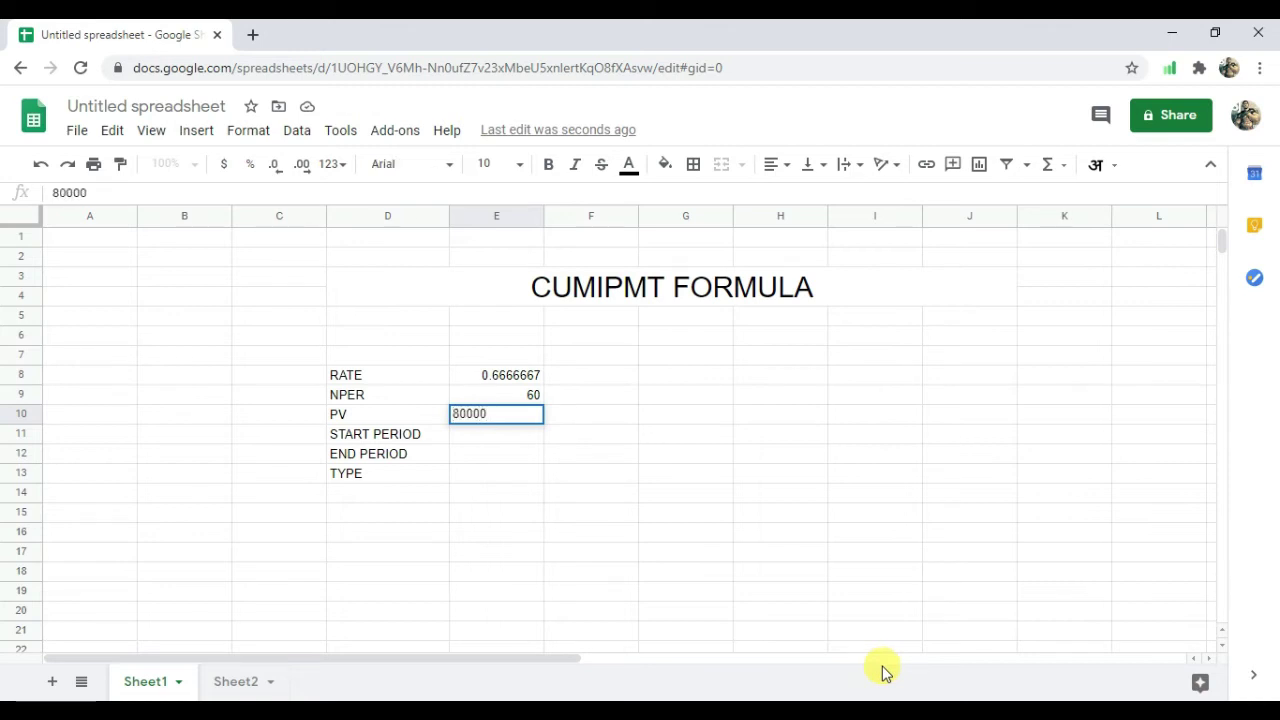
{"action": "key", "text": "Return"}
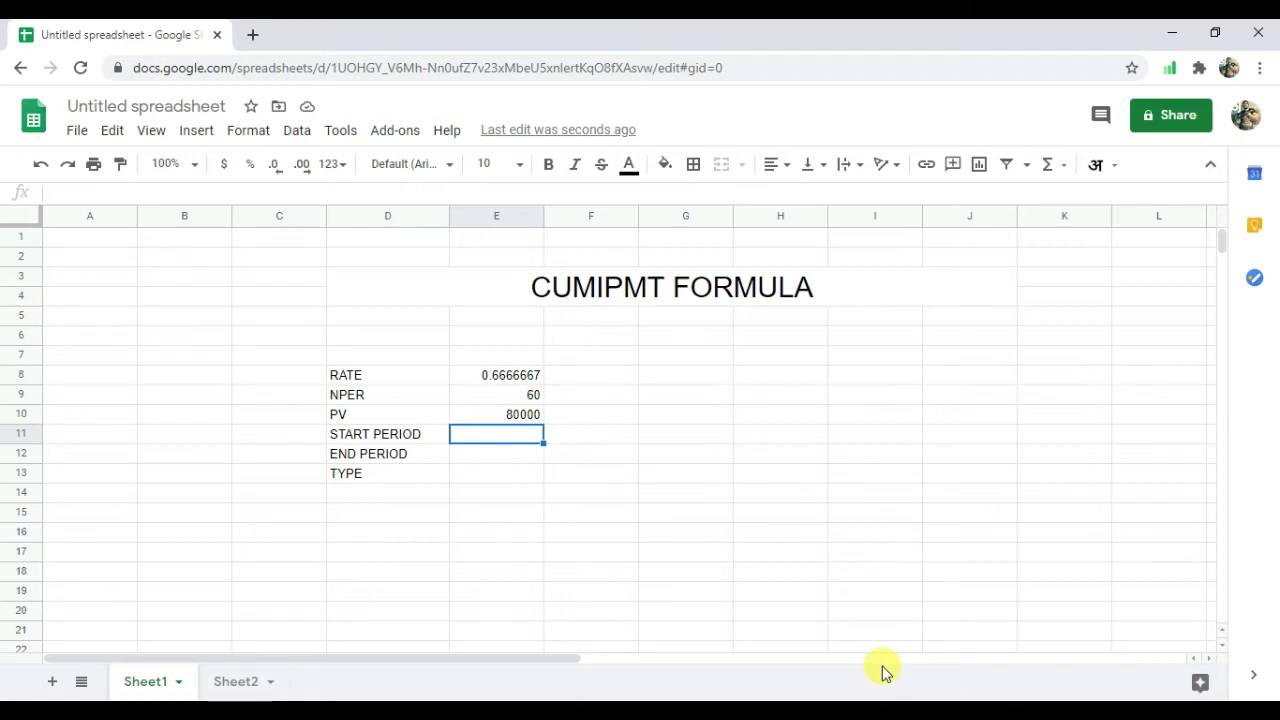
Fill in E11 to E13 with 40 for START PERIOD, 55 for END PERIOD and 1 for TYPE.
{"action": "type", "text": "4"}
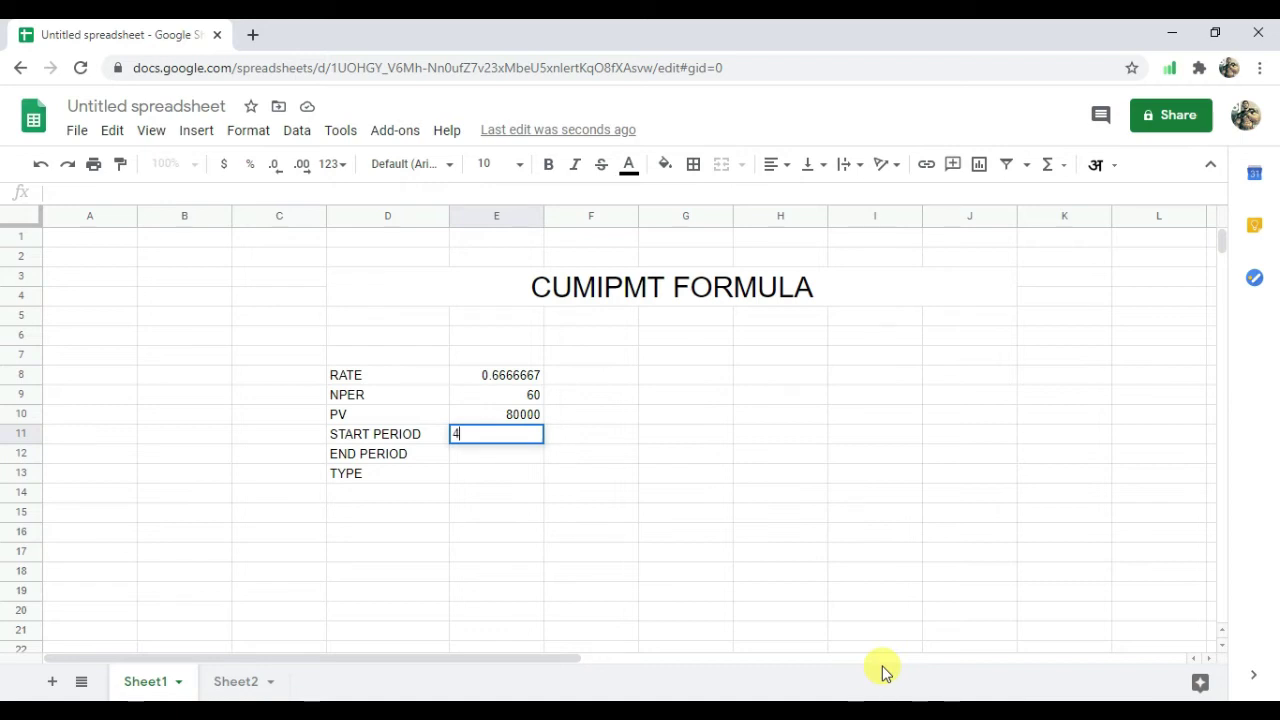
{"action": "type", "text": "0"}
{"action": "key", "text": "Return"}
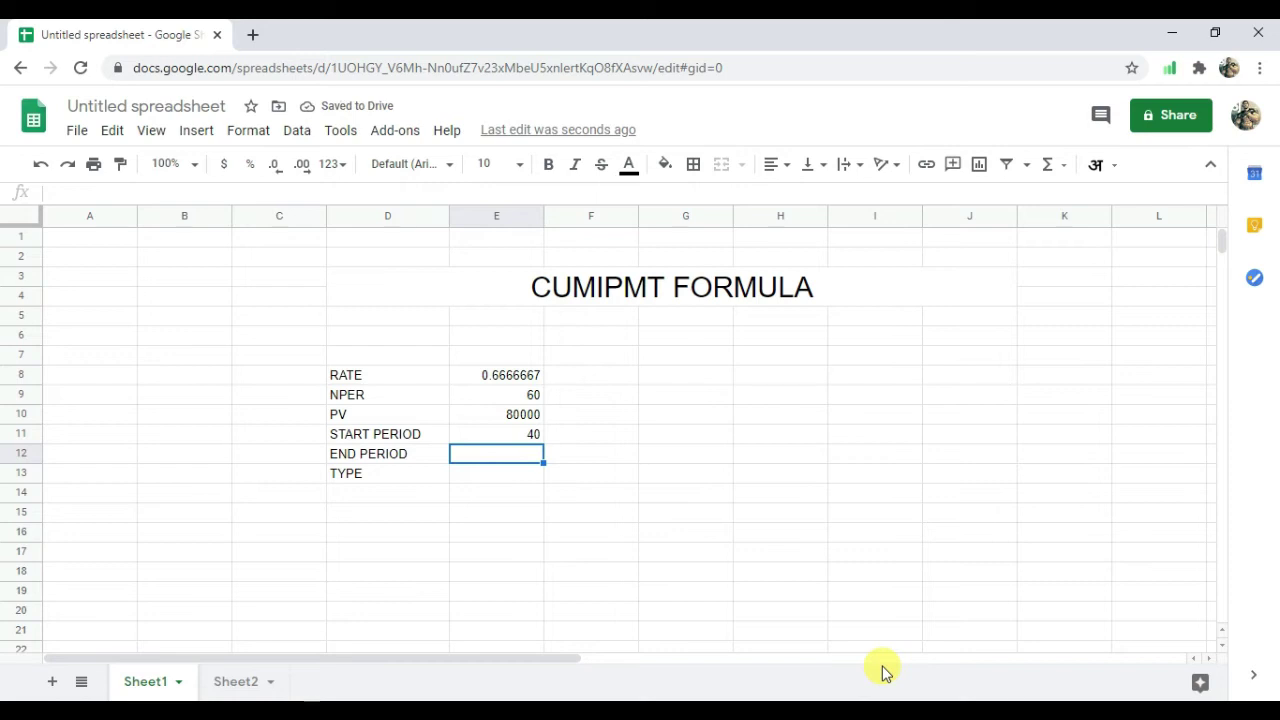
{"action": "type", "text": "55"}
{"action": "key", "text": "Return"}
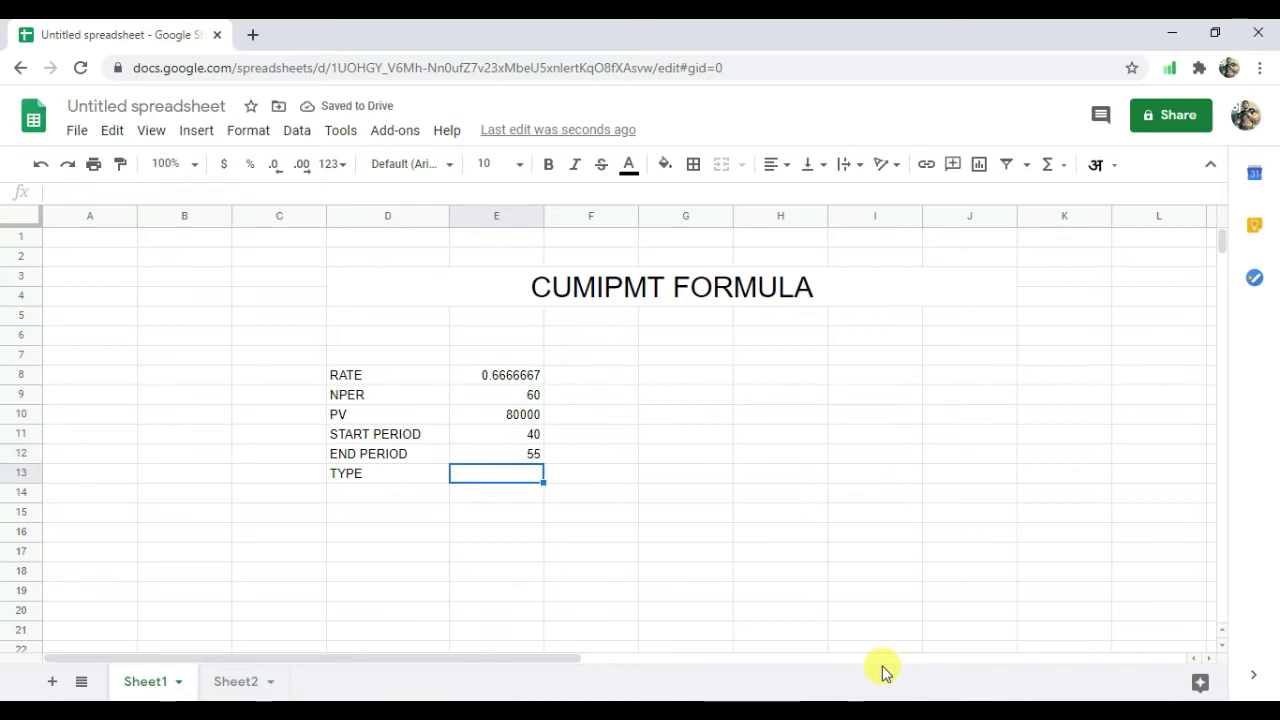
{"action": "type", "text": "1"}
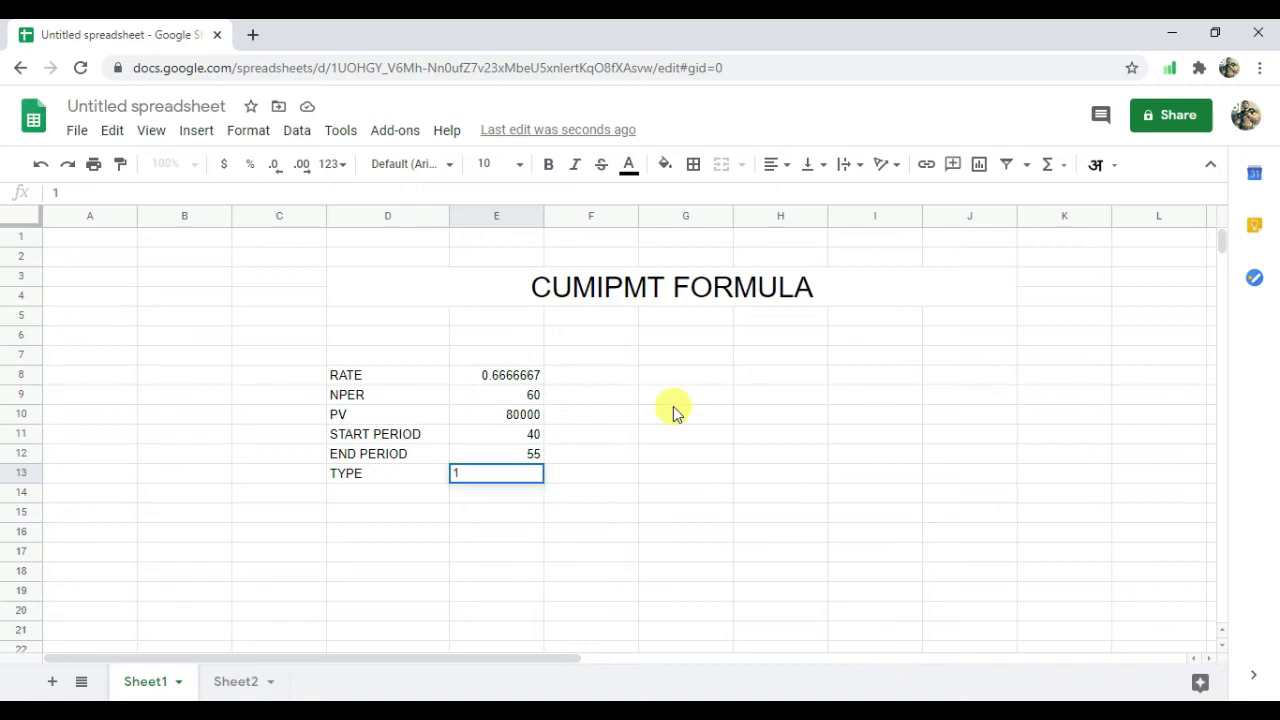
Start a CUMIPMT formula in cell E15.
{"action": "left_click", "coordinate": [477, 518]}
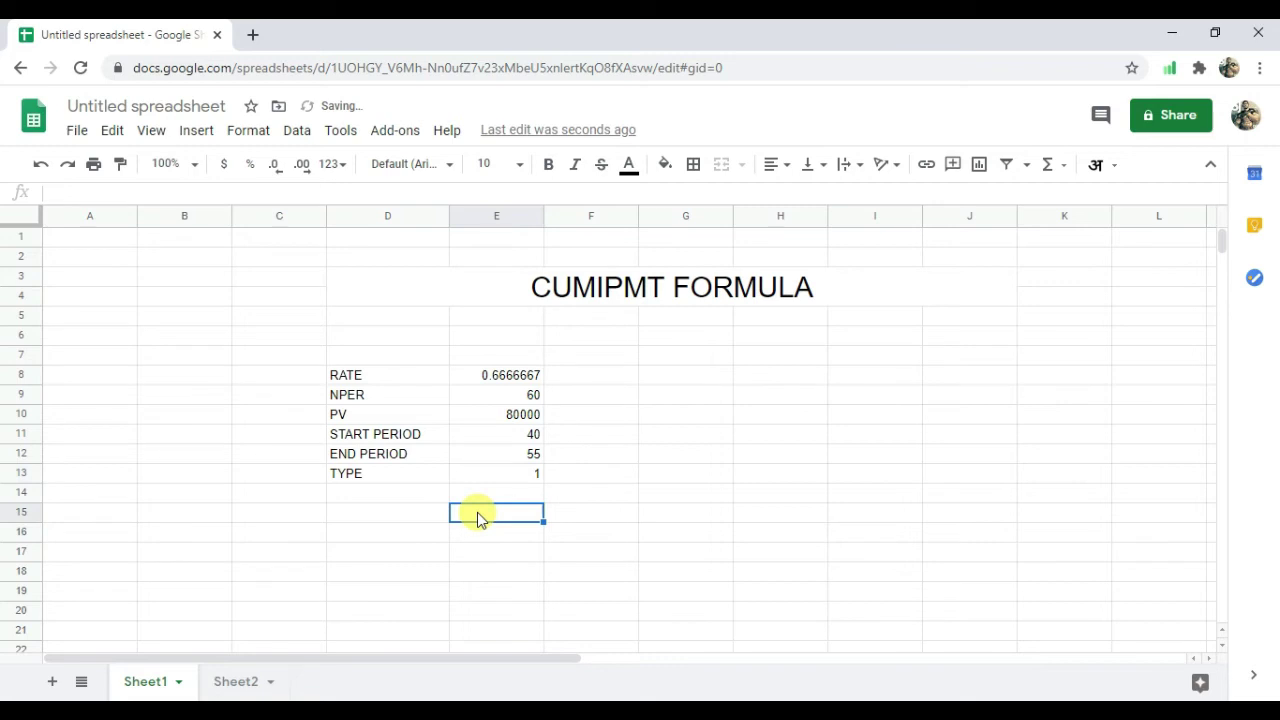
{"action": "type", "text": "="}
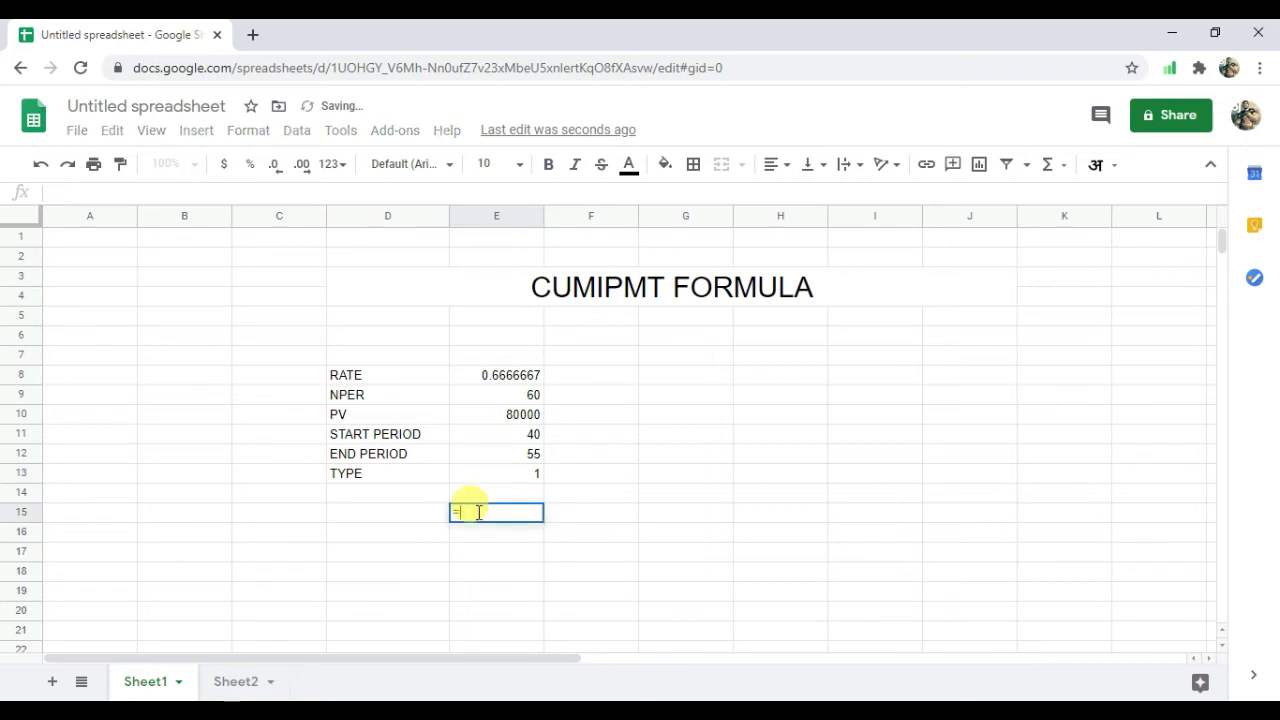
{"action": "type", "text": "CU"}
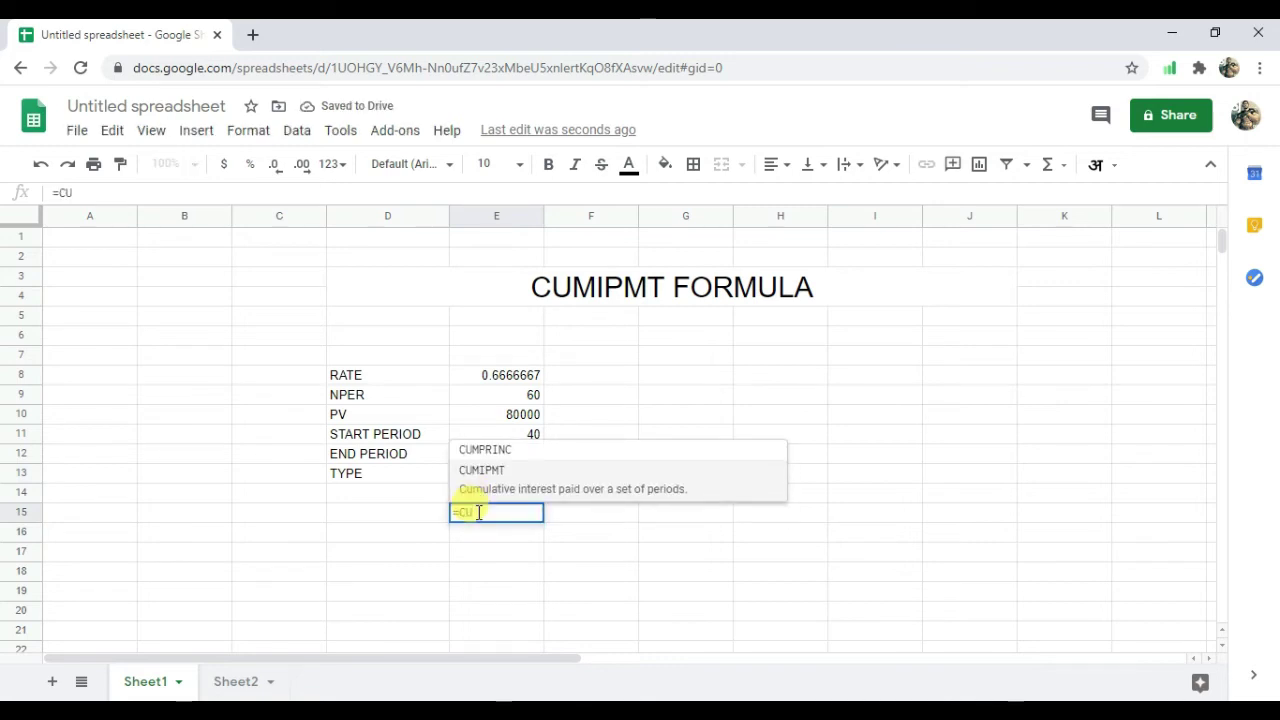
{"action": "left_click", "coordinate": [494, 484]}
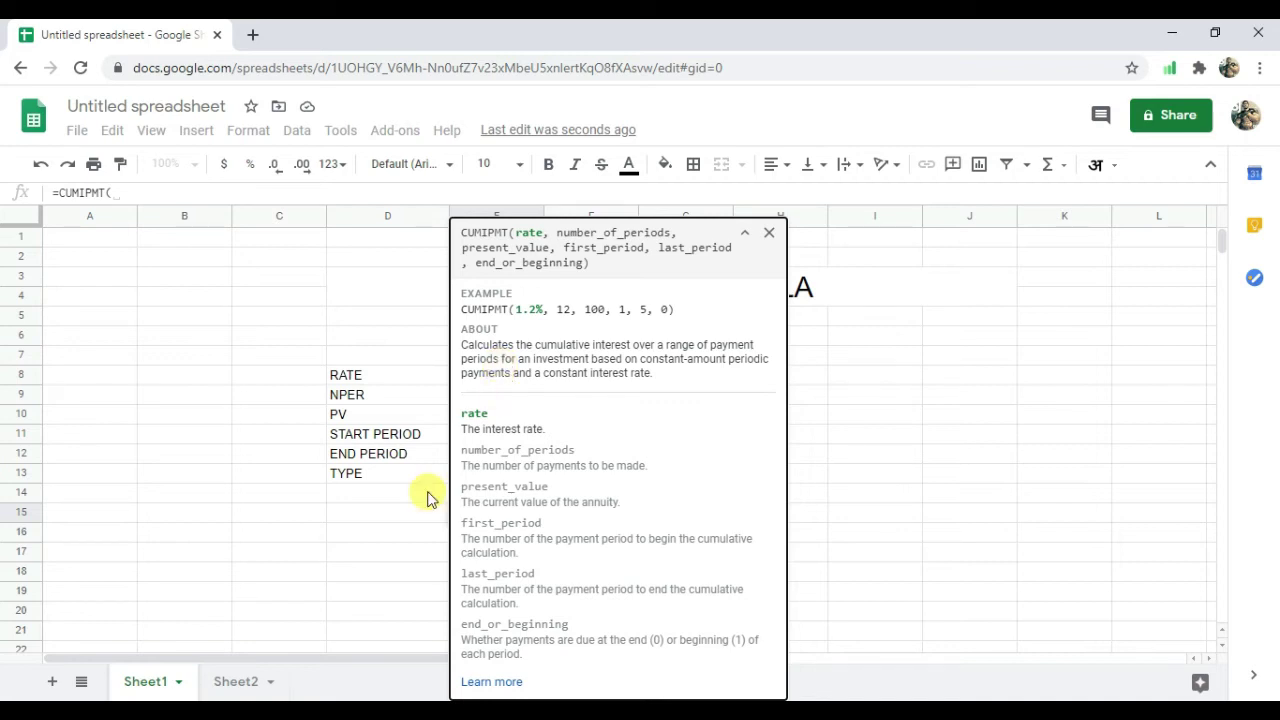
{"action": "left_click", "coordinate": [426, 400]}
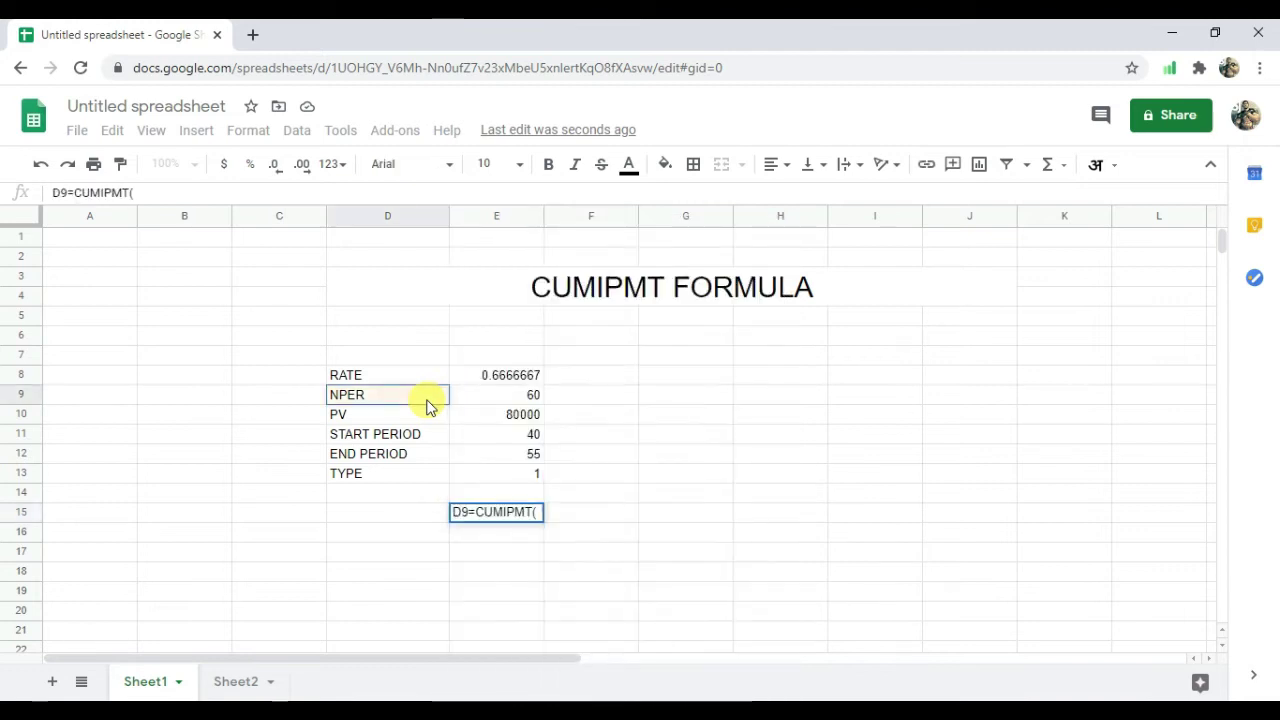
{"action": "left_click", "coordinate": [510, 380]}
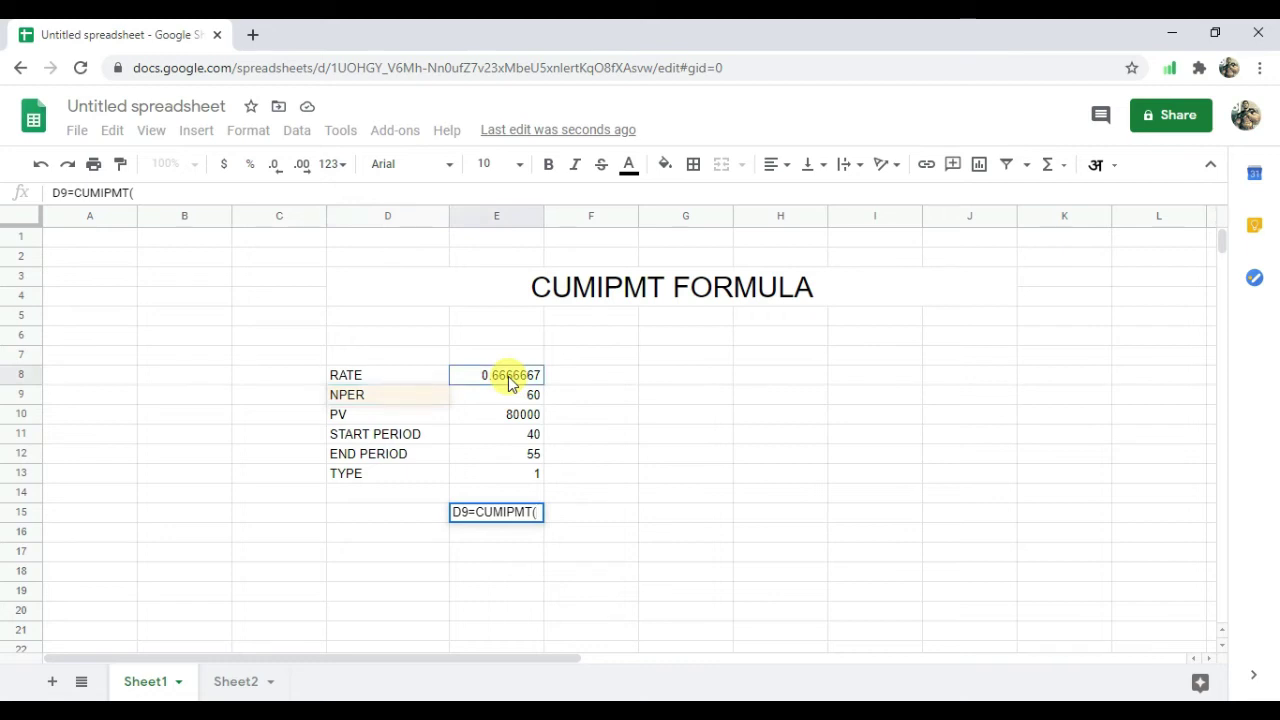
{"action": "left_click", "coordinate": [470, 512]}
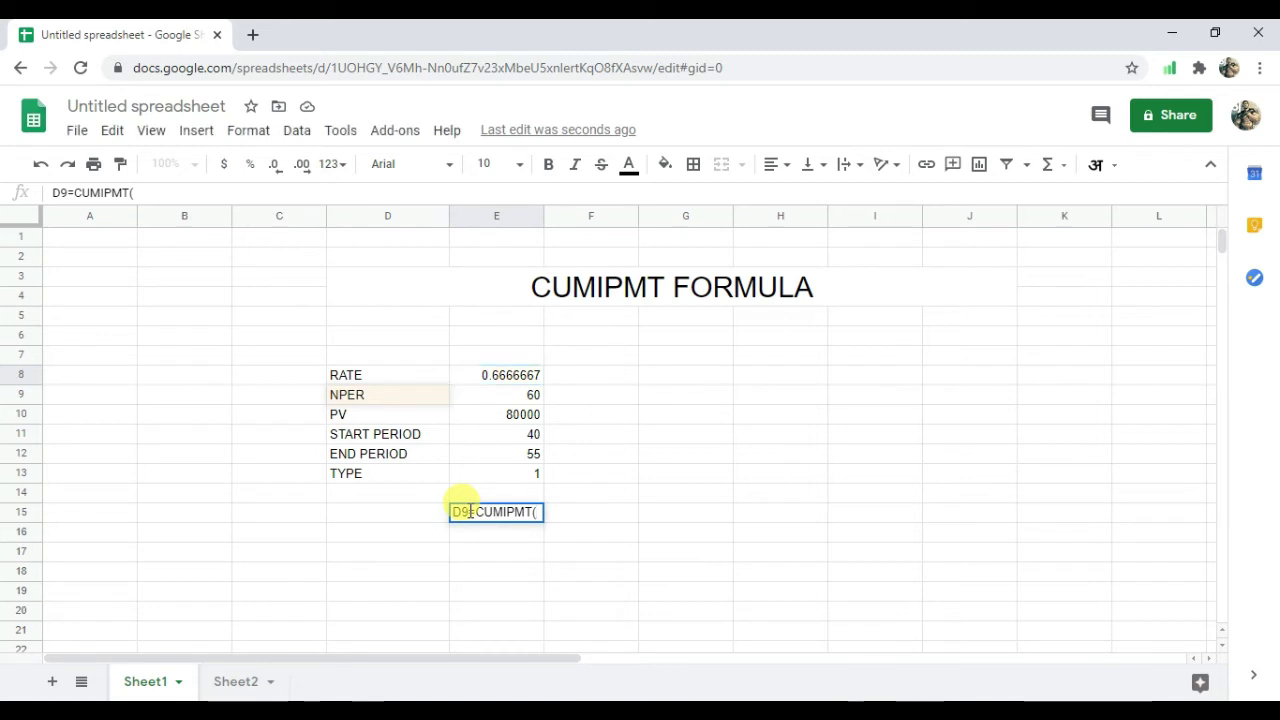
{"action": "key", "text": "BackSpace"}
{"action": "key", "text": "BackSpace"}
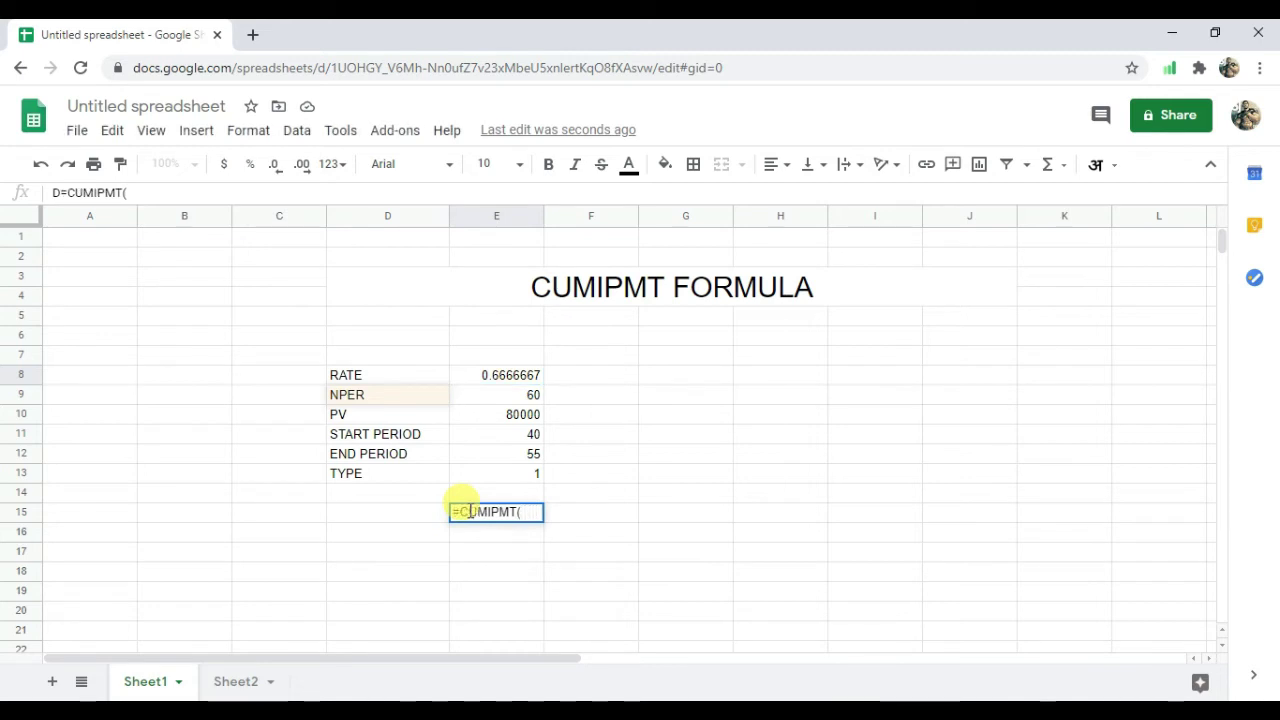
{"action": "left_click", "coordinate": [507, 383]}
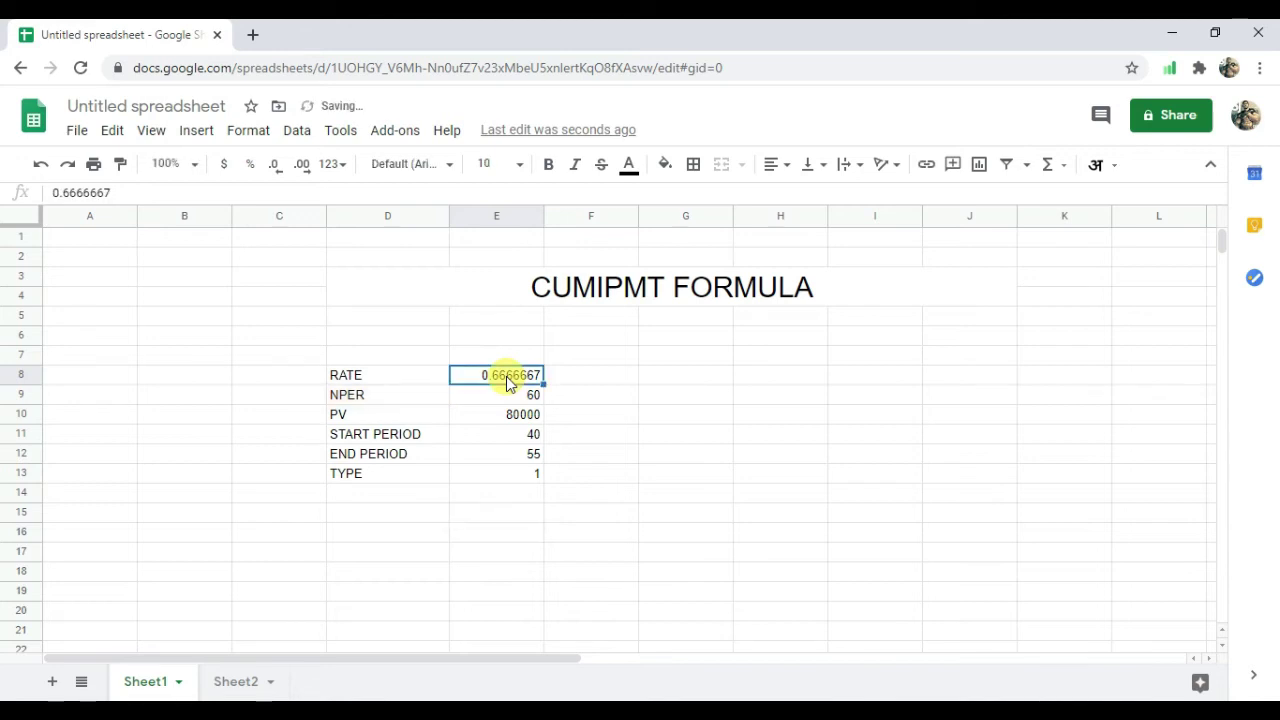
Reopen the CUMIPMT formula in E15, dismiss its help, and add E8, E9 and E10 as its first three arguments.
{"action": "double_click", "coordinate": [505, 514]}
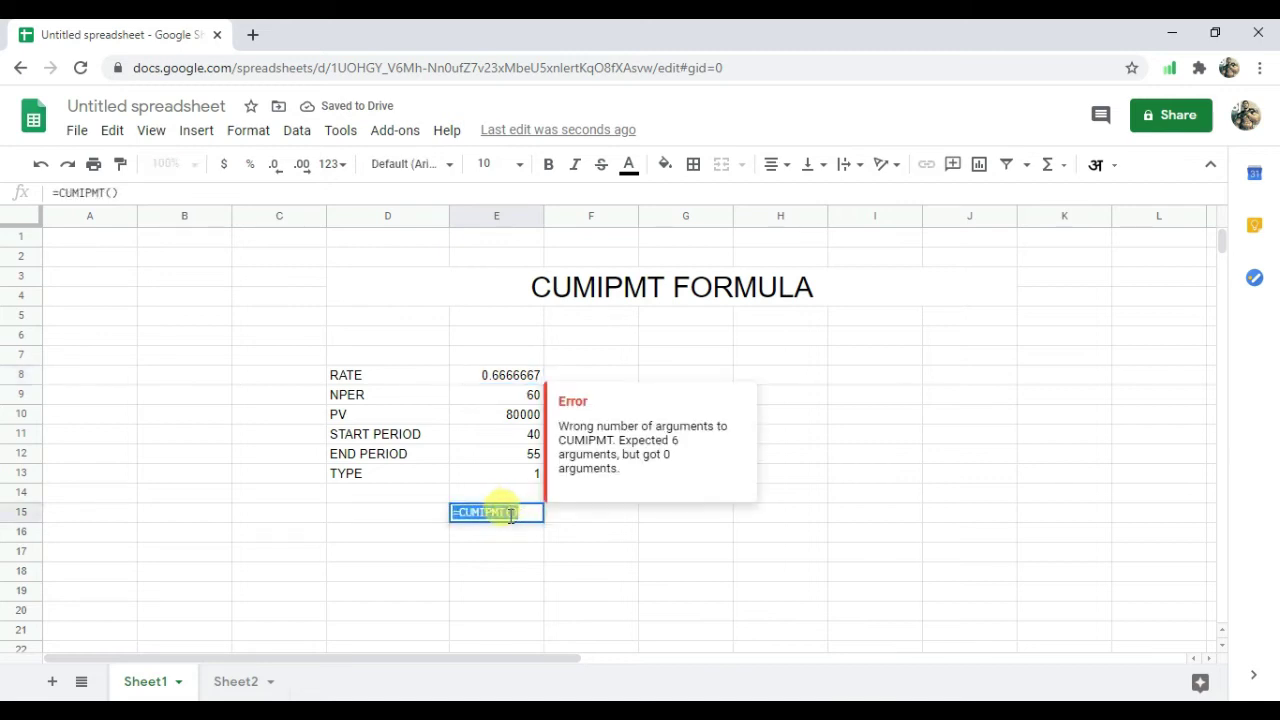
{"action": "left_click", "coordinate": [510, 515]}
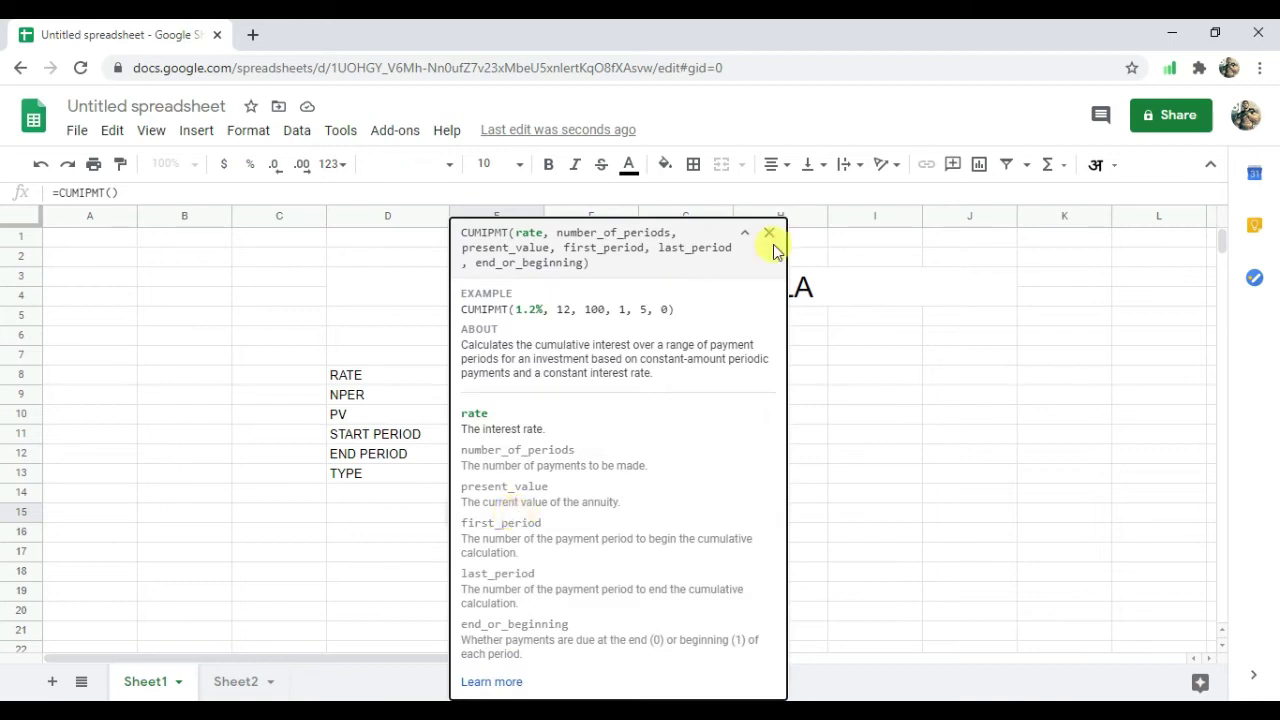
{"action": "left_click", "coordinate": [769, 240]}
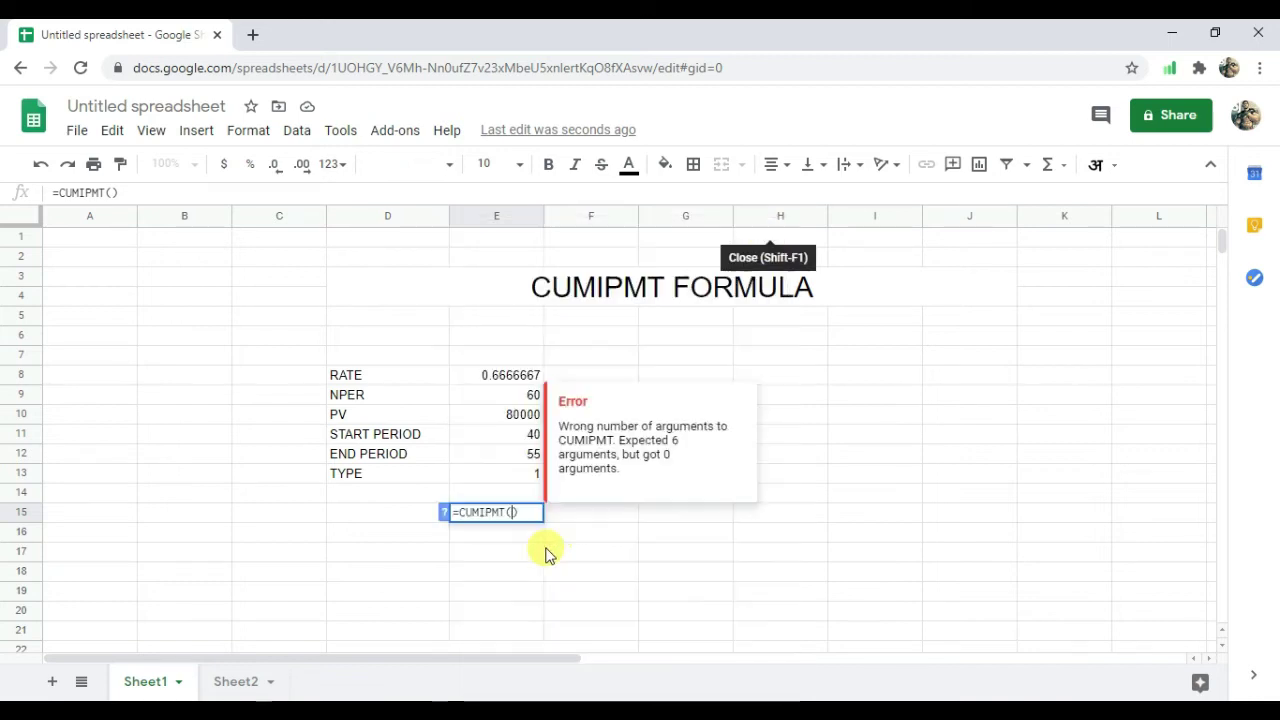
{"action": "left_click", "coordinate": [508, 381]}
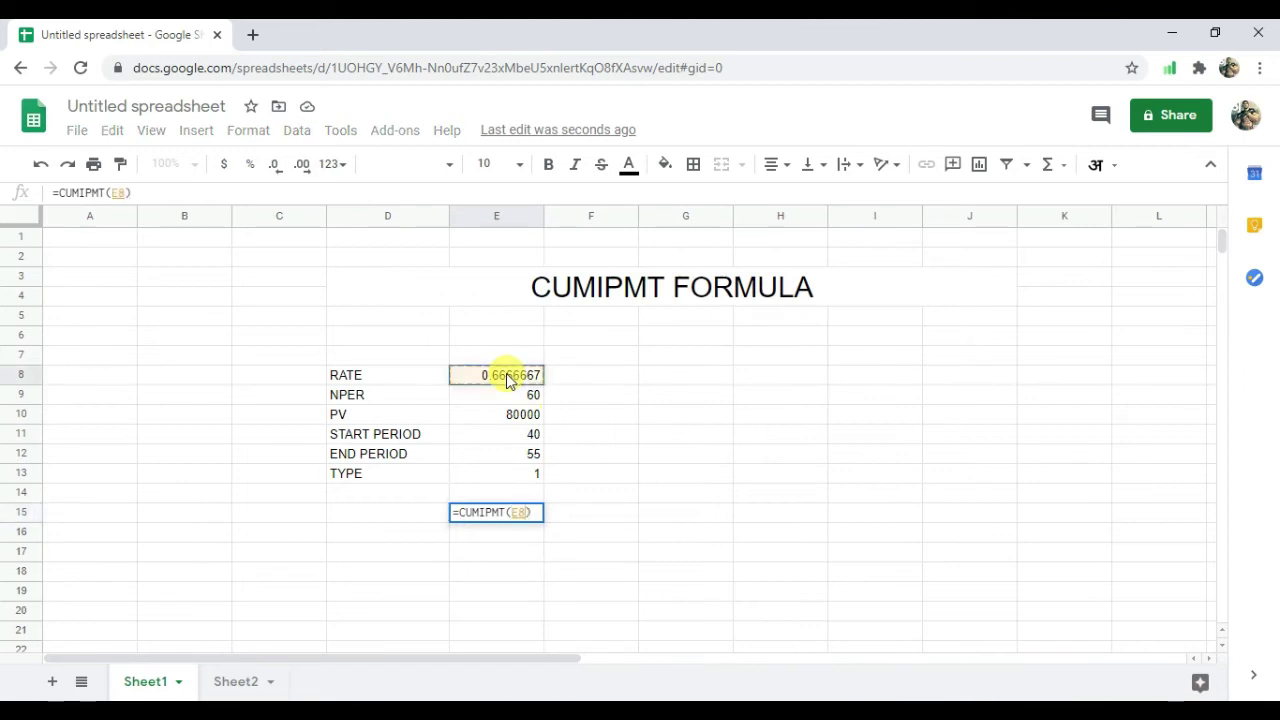
{"action": "type", "text": ","}
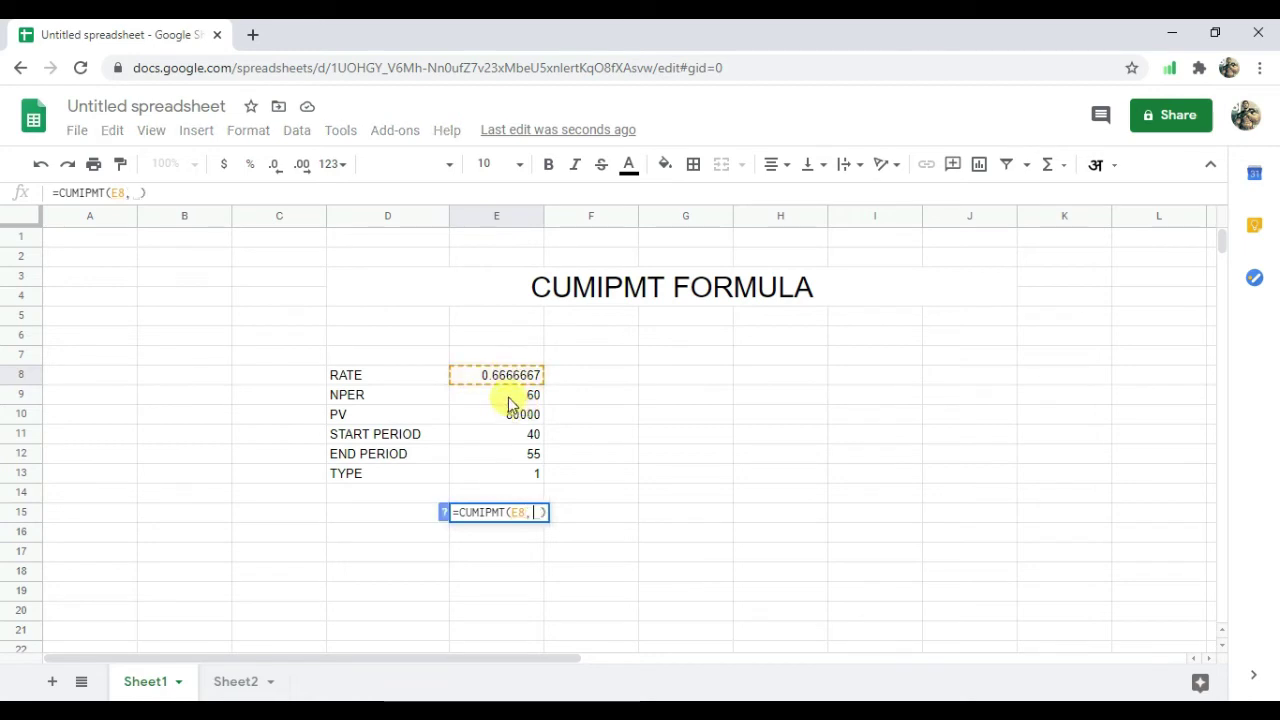
{"action": "left_click", "coordinate": [508, 400]}
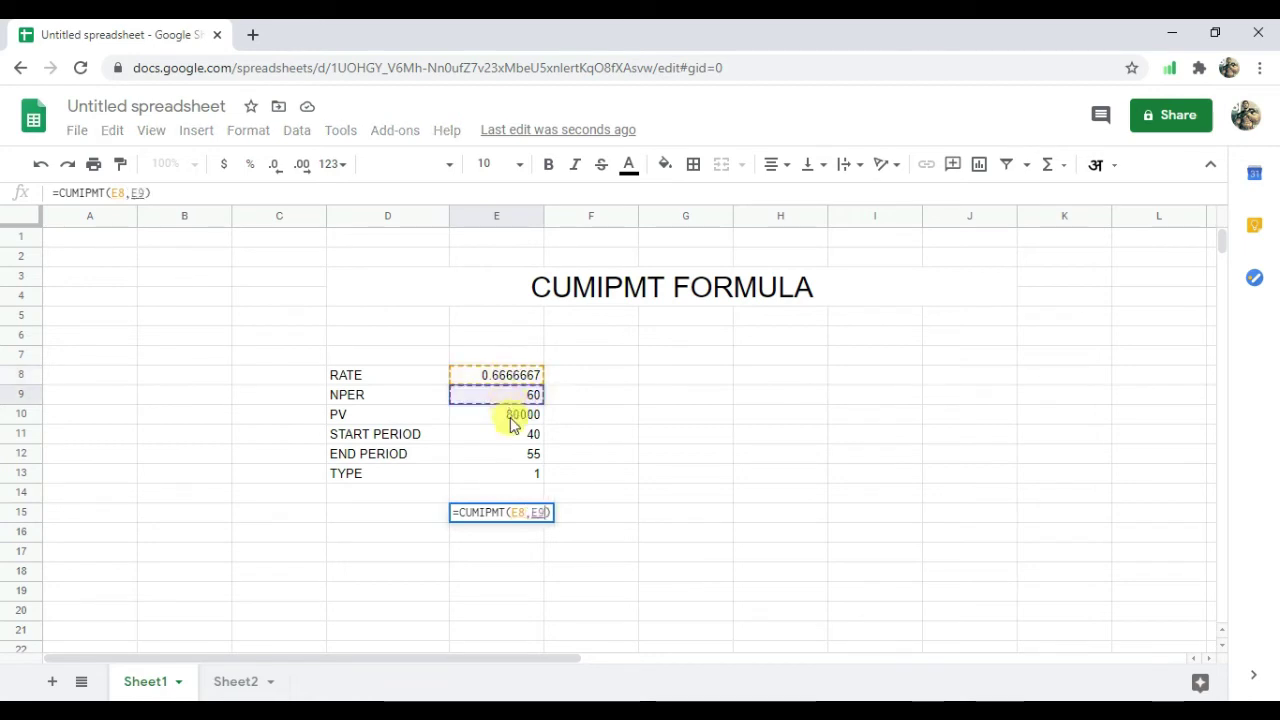
{"action": "type", "text": ","}
{"action": "left_click", "coordinate": [511, 419]}
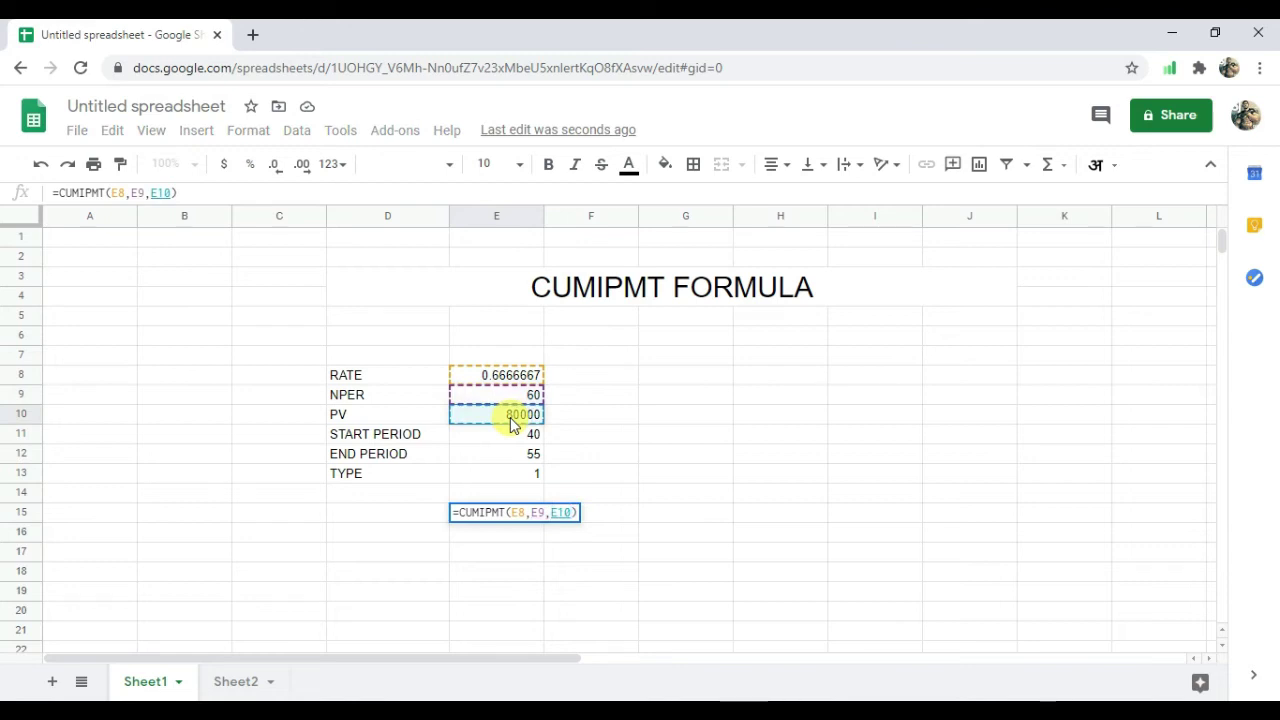
Complete the formula in E15 as =CUMIPMT(E8,E9,E10,E11,E12,E13).
{"action": "type", "text": ","}
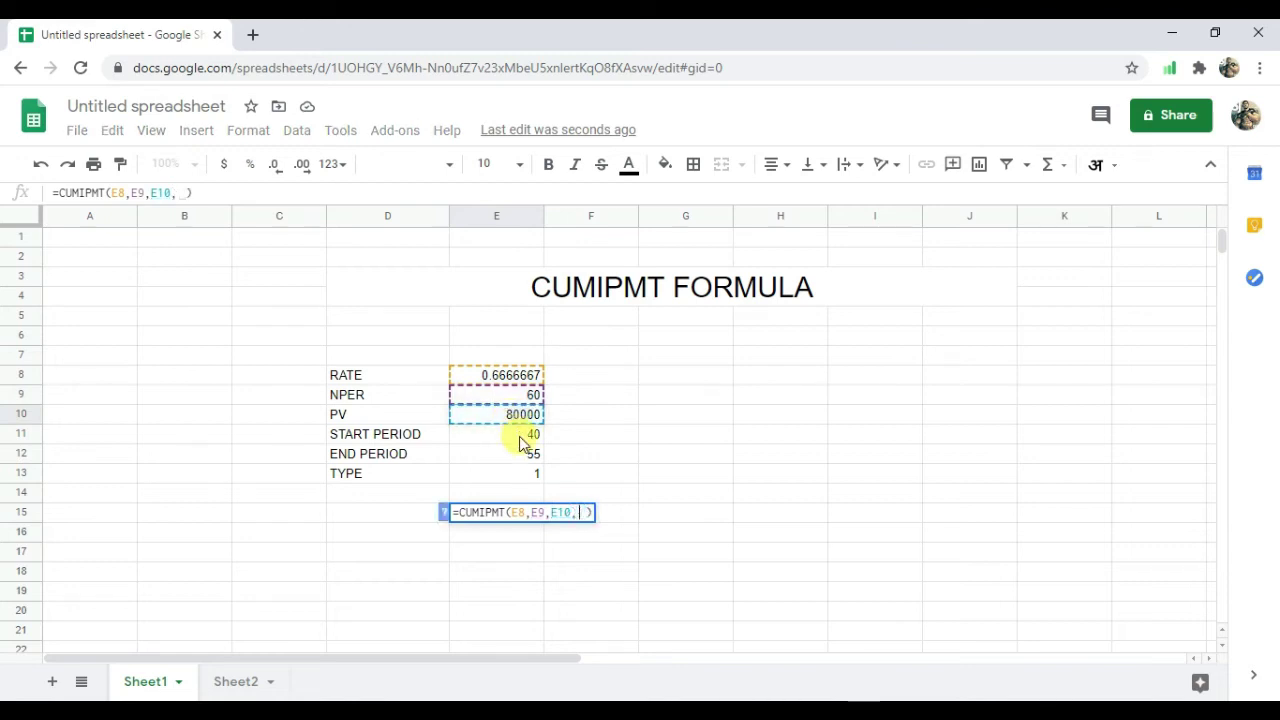
{"action": "left_click", "coordinate": [520, 443]}
{"action": "type", "text": ","}
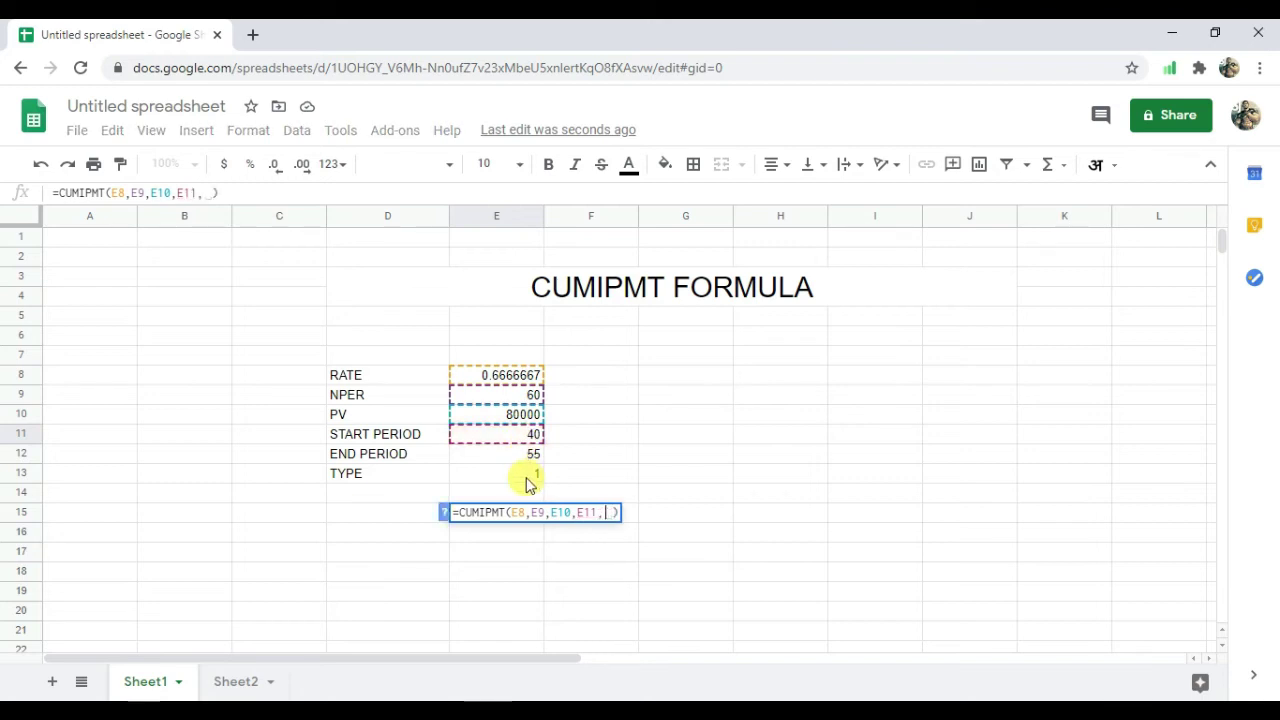
{"action": "left_click", "coordinate": [528, 455]}
{"action": "type", "text": ","}
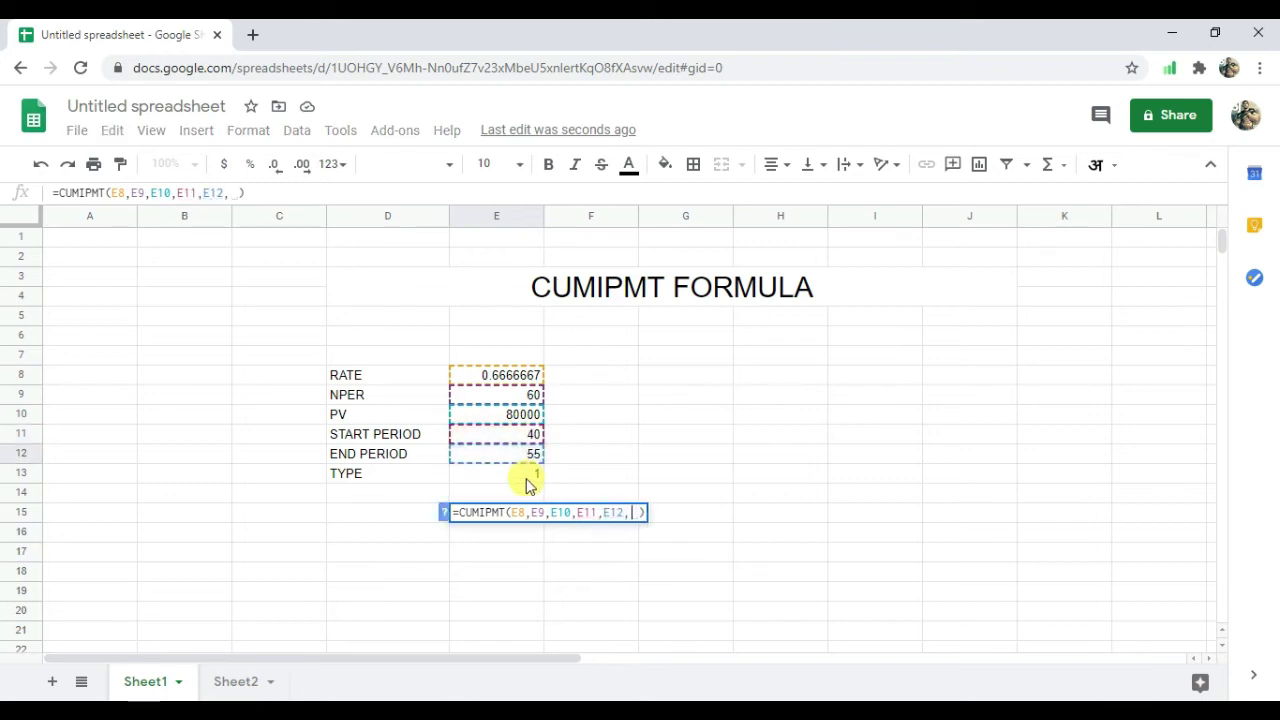
{"action": "left_click", "coordinate": [528, 477]}
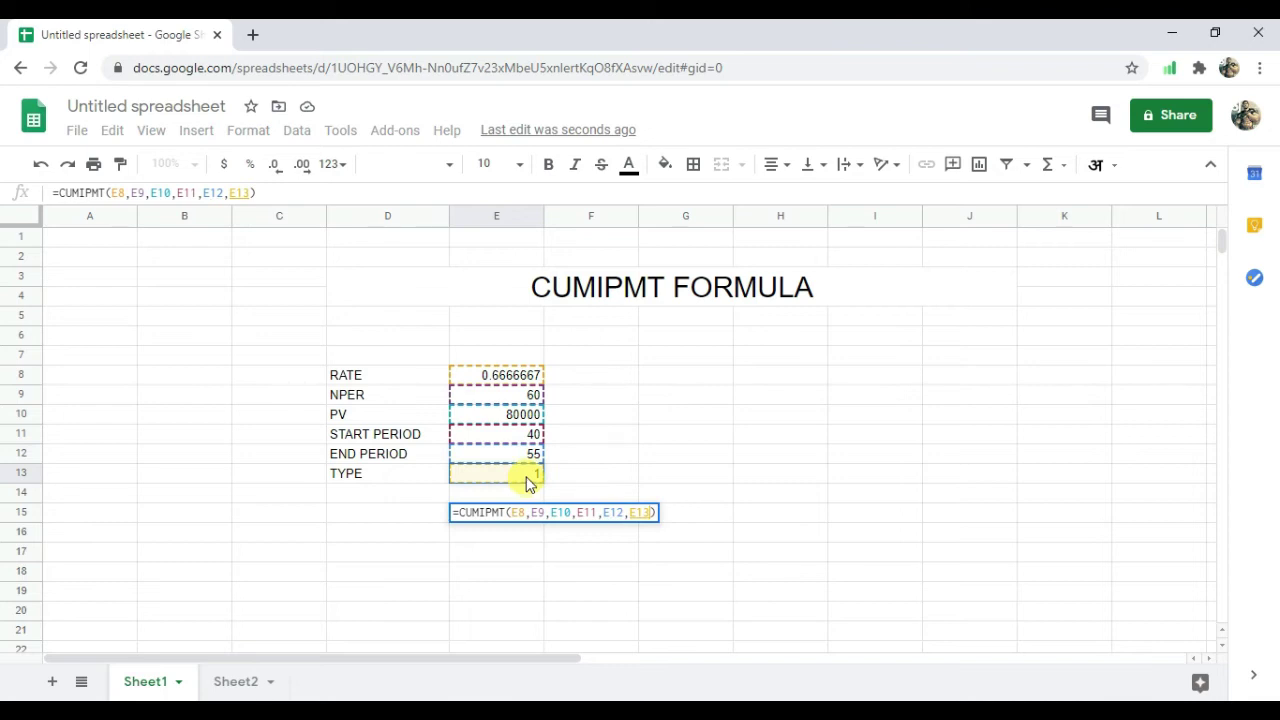
{"action": "key", "text": "Return"}
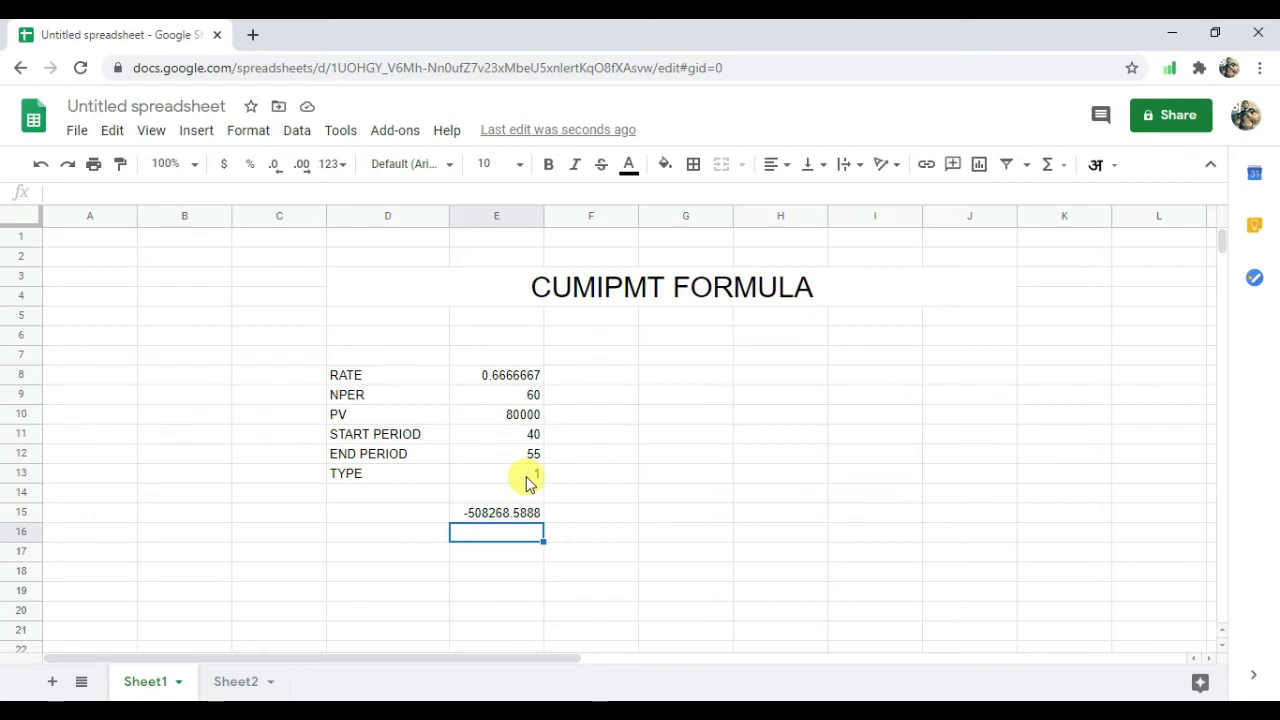
On Sheet2, enter the title "CUMPRINC FORMULA" in the merged cell D3:J4.
{"action": "left_click", "coordinate": [222, 686]}
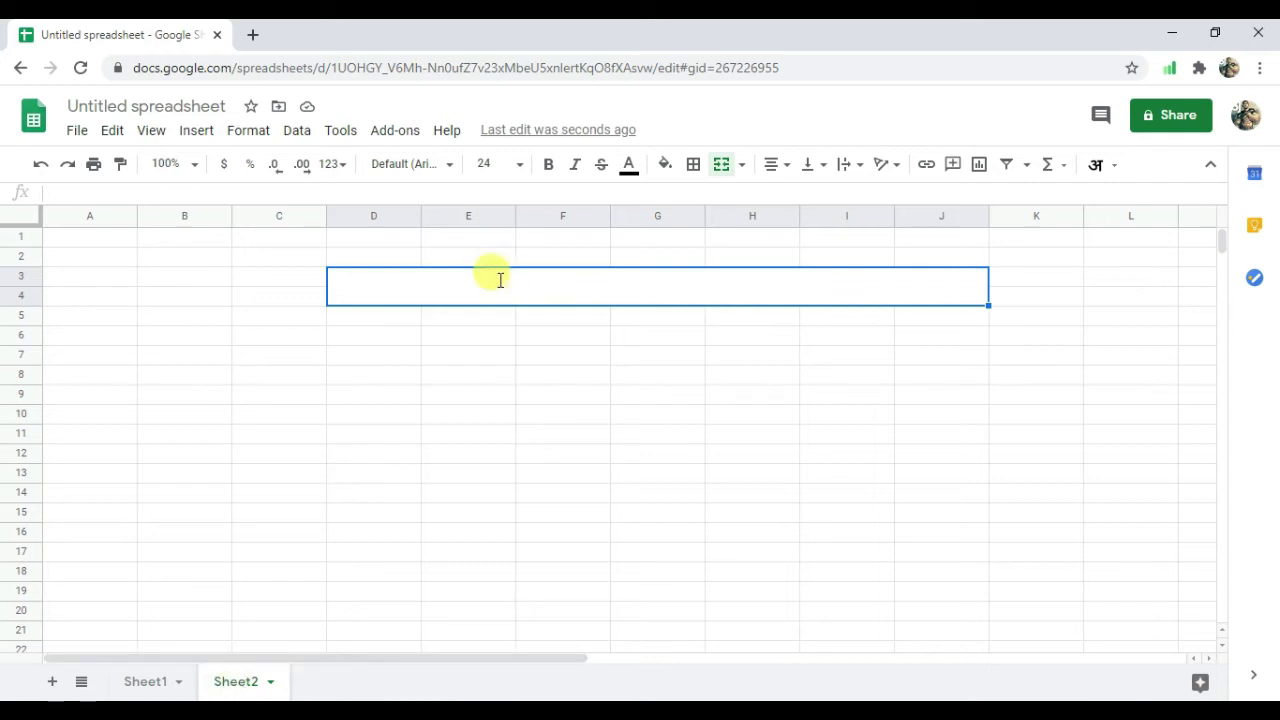
{"action": "type", "text": "CUM"}
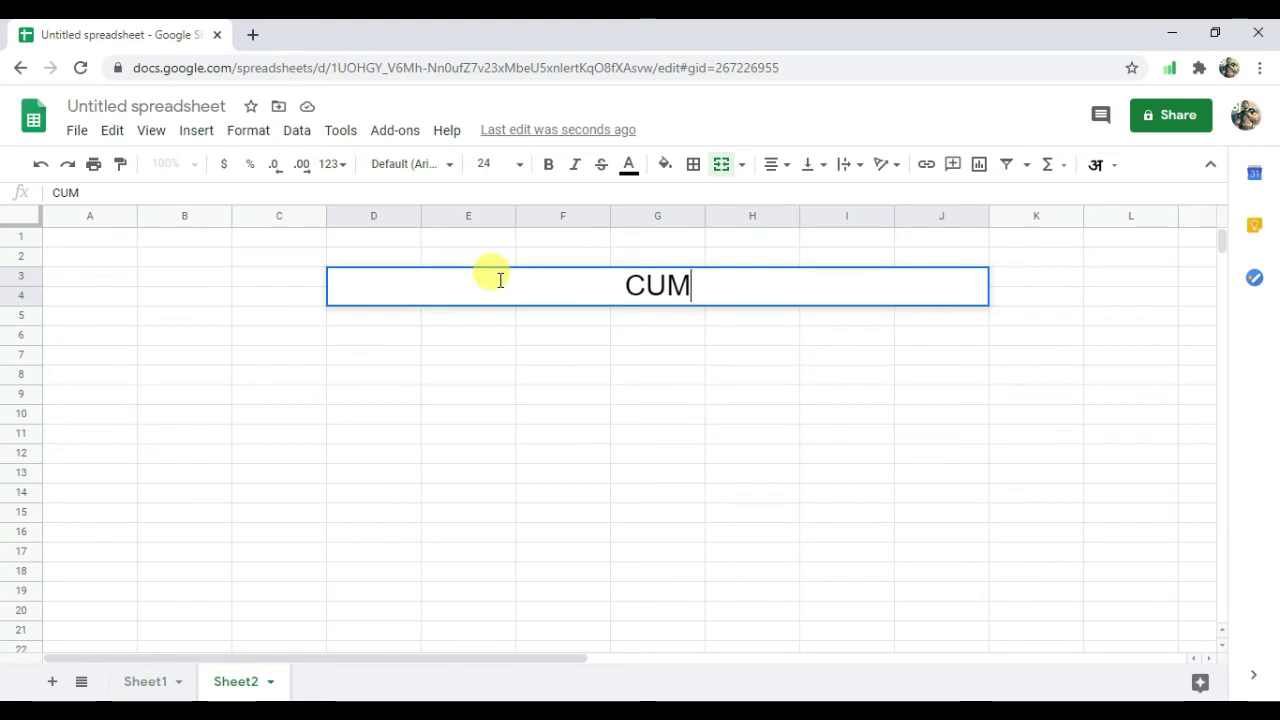
{"action": "type", "text": "PR"}
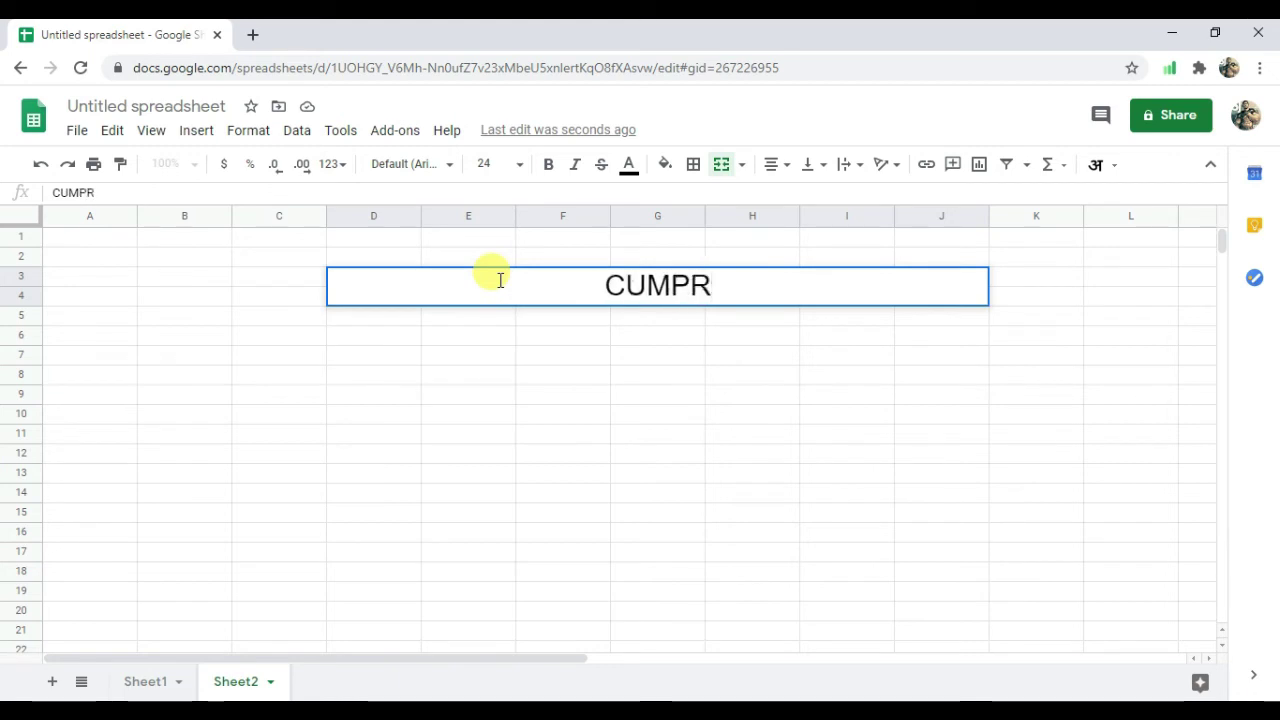
{"action": "type", "text": "I"}
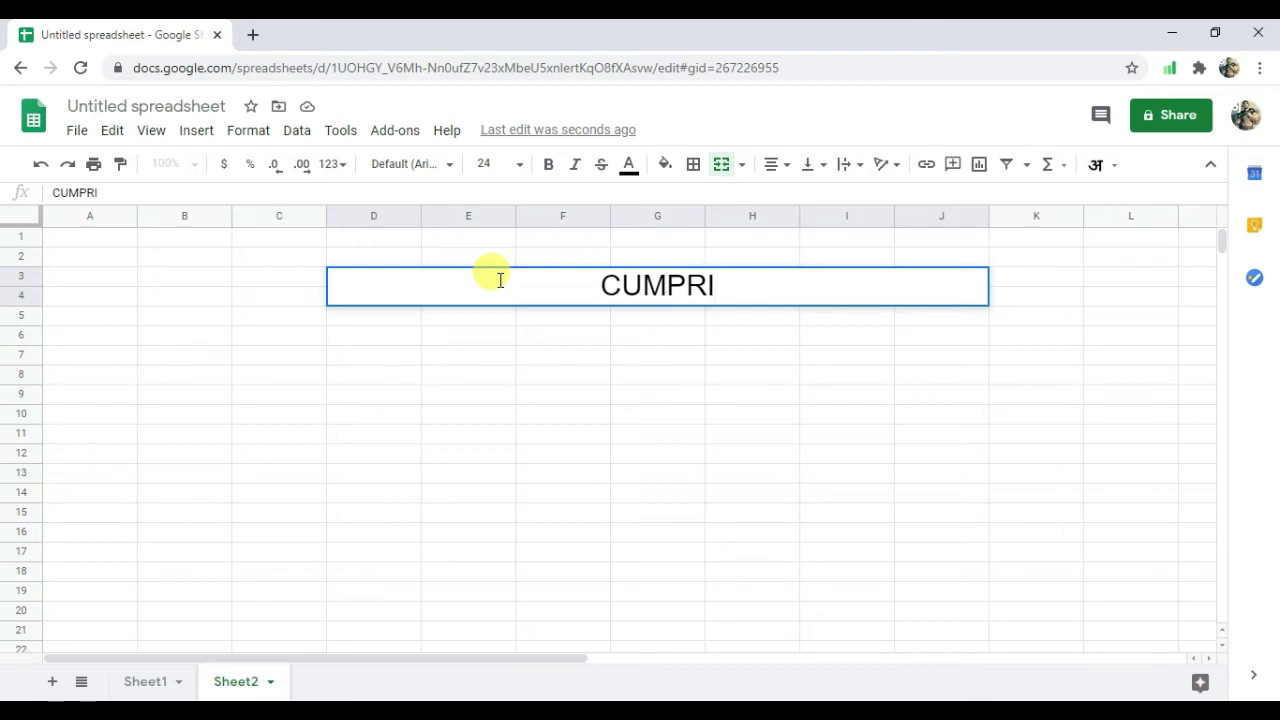
{"action": "type", "text": "N"}
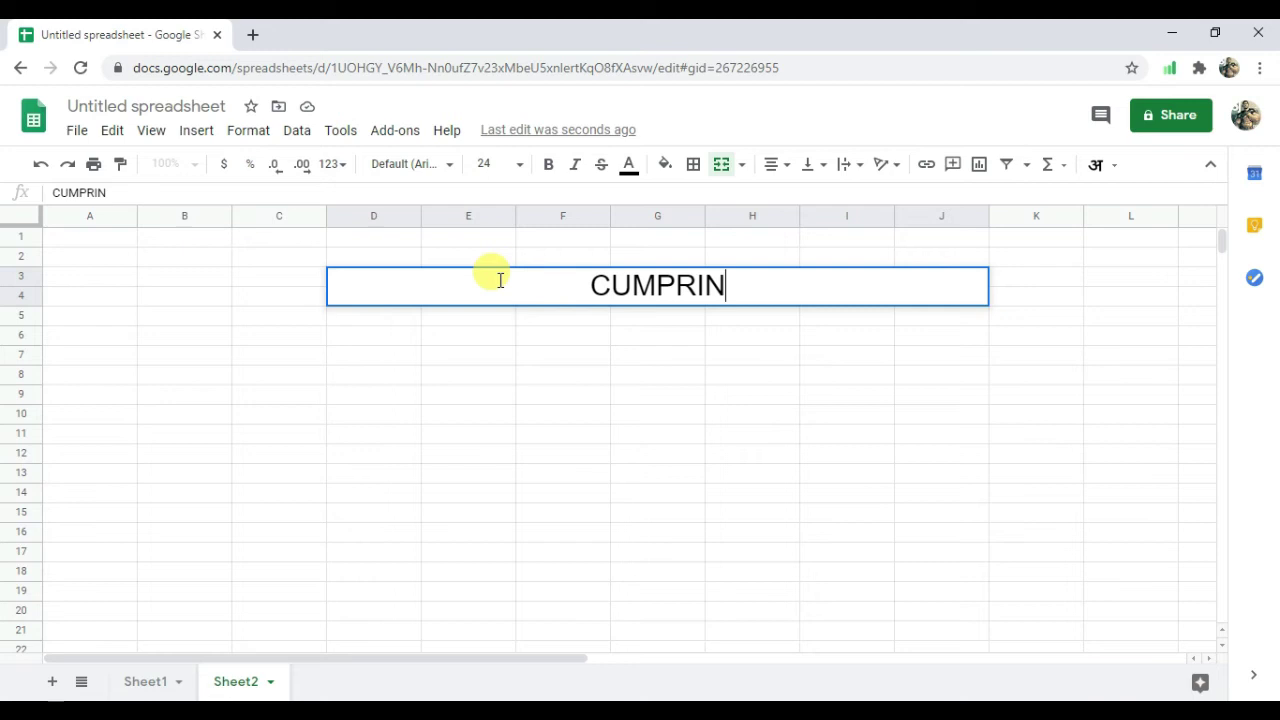
{"action": "type", "text": "C"}
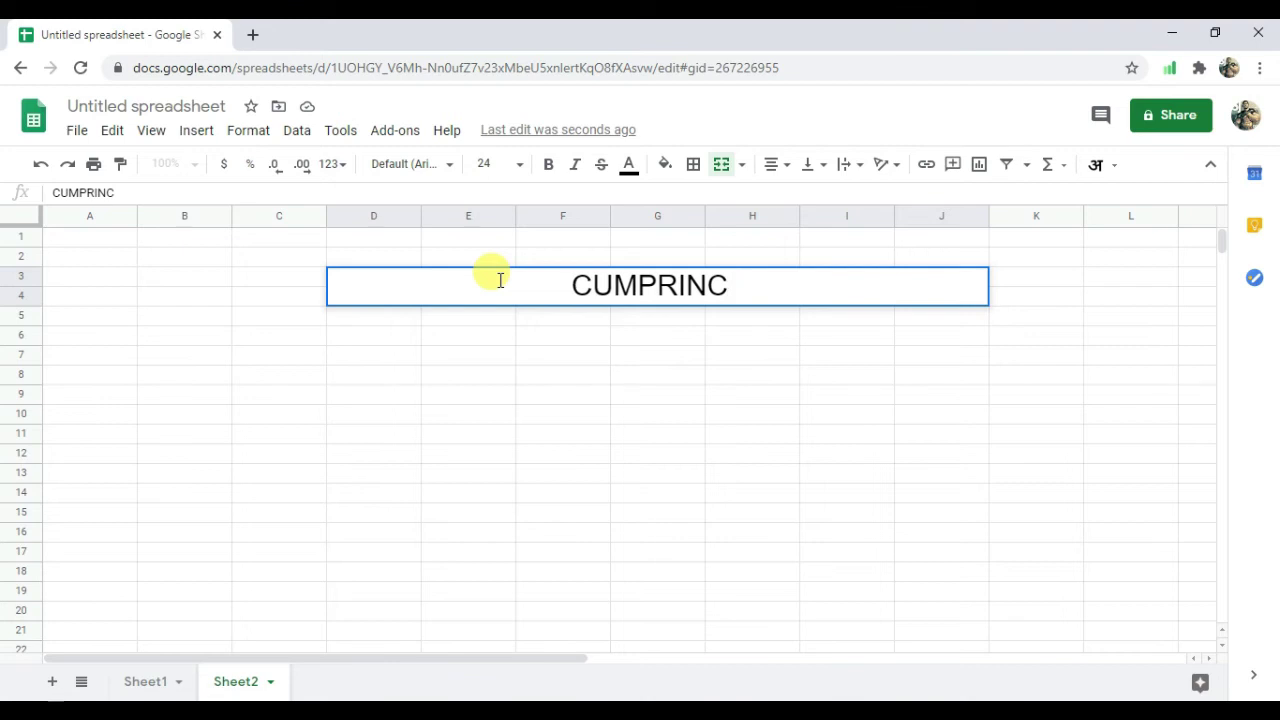
{"action": "type", "text": " FORMULA"}
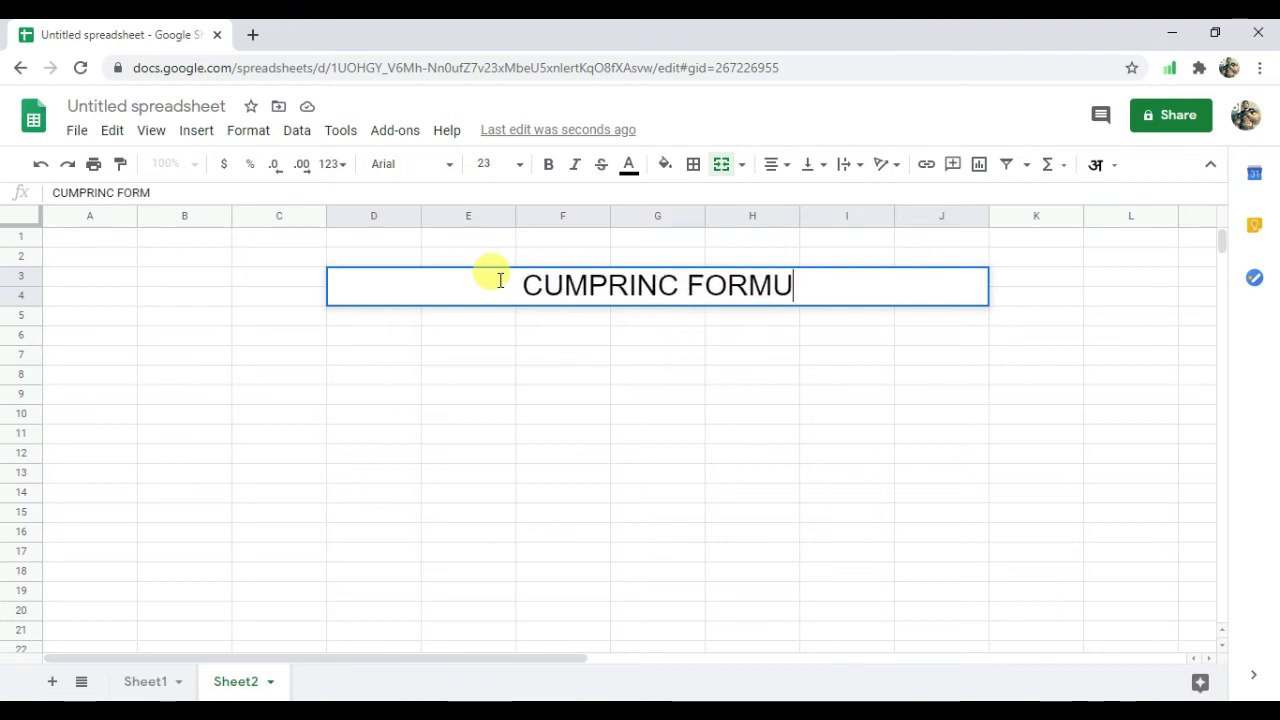
Enter the label RATE in cell D8 of Sheet2.
{"action": "left_click", "coordinate": [385, 387]}
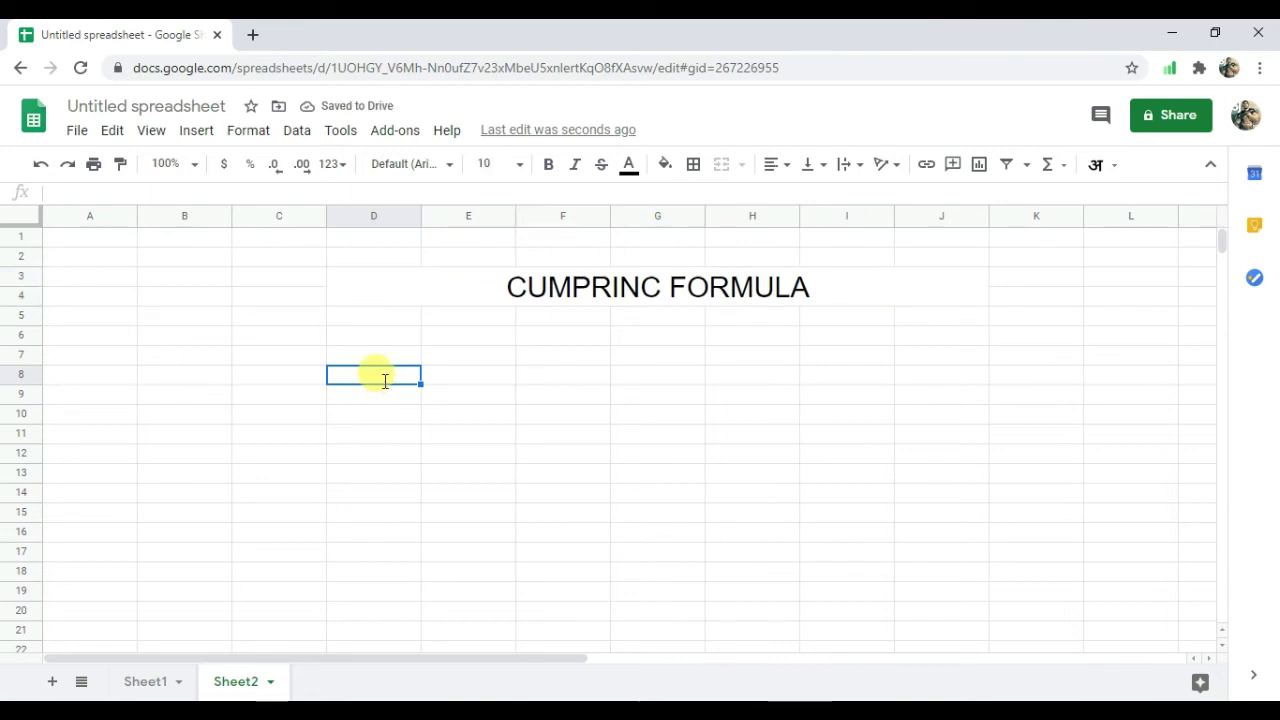
{"action": "type", "text": "RATE"}
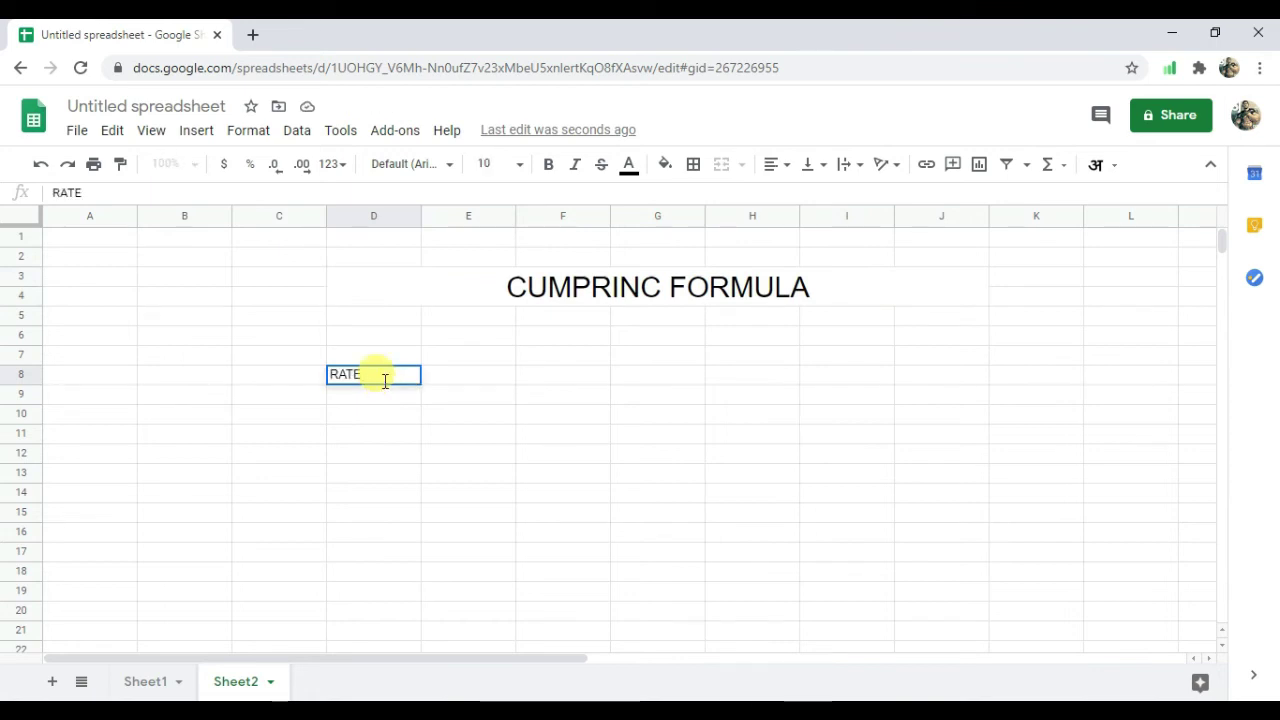
{"action": "key", "text": "Return"}
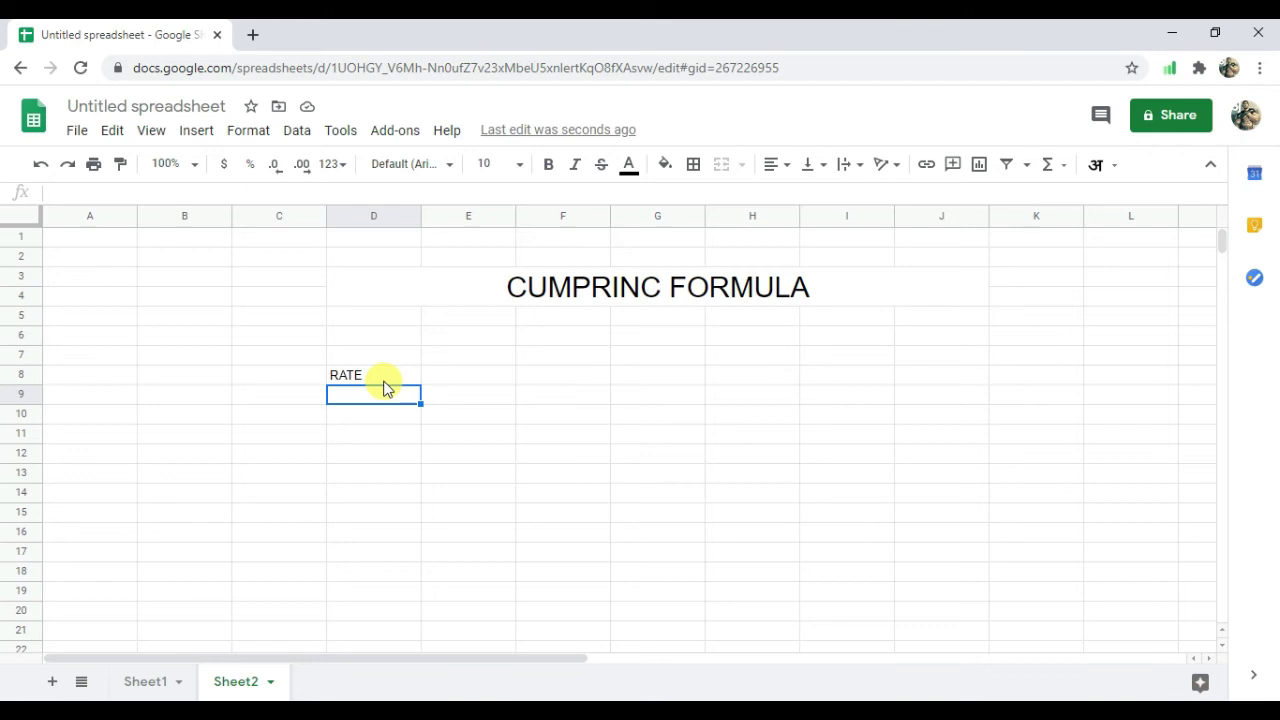
Enter the label NPER in cell D9, clearing any surplus repeated letters.
{"action": "type", "text": "N"}
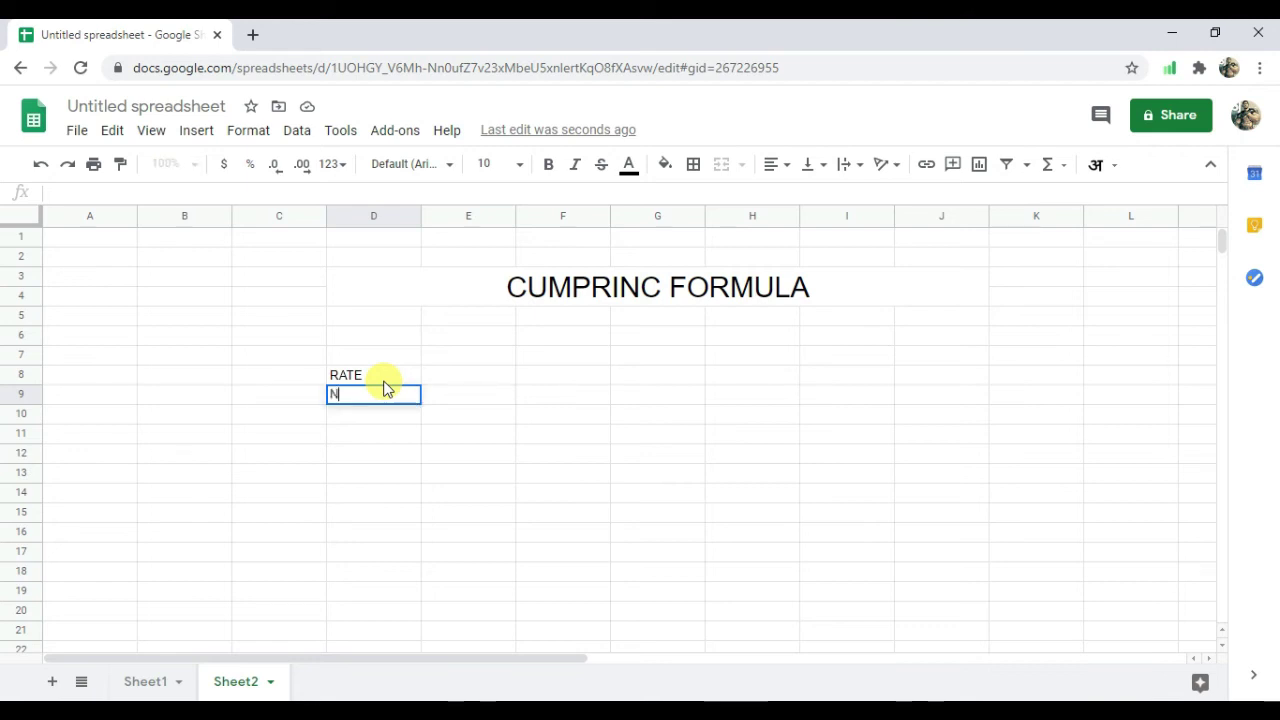
{"action": "type", "text": "NNNNNNNNNNNNNNNNNNNNNNNNNNNNNNNNNNNNNNNNNNNNNNNNNNNNNN"}
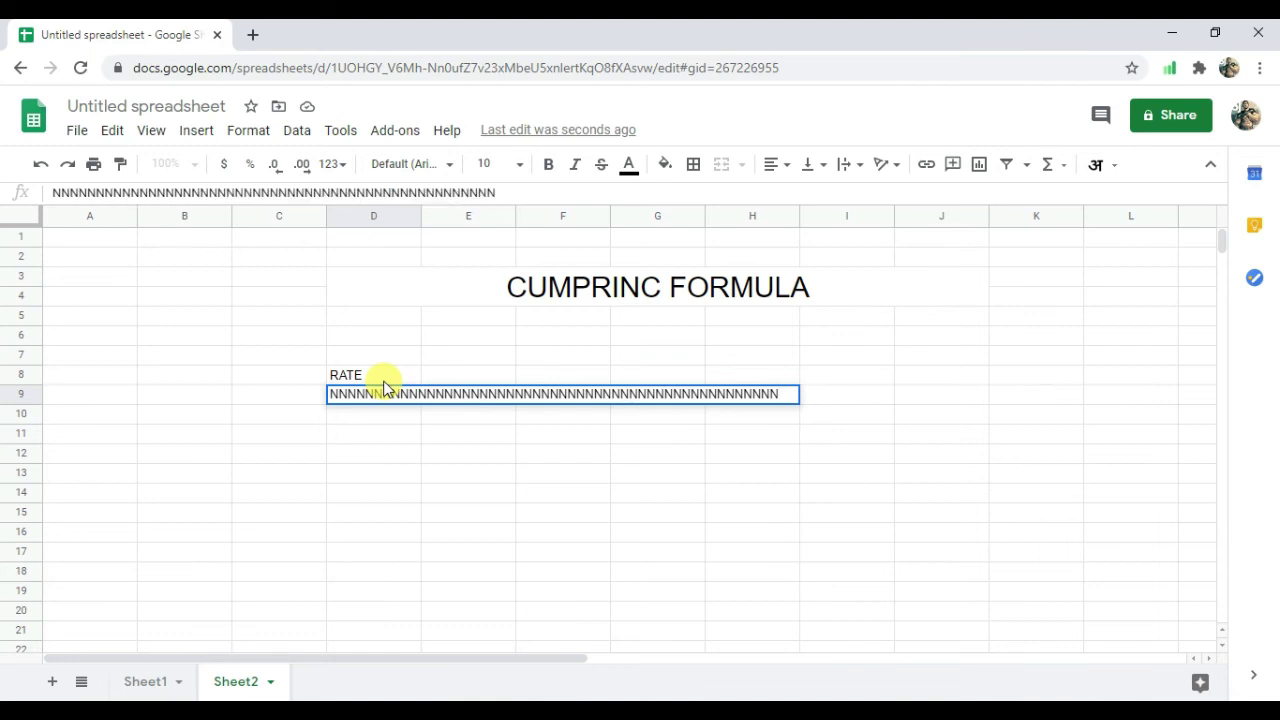
{"action": "key", "text": "BackSpace"}
{"action": "key", "text": "BackSpace"}
{"action": "key", "text": "BackSpace"}
{"action": "key", "text": "BackSpace"}
{"action": "key", "text": "BackSpace"}
{"action": "key", "text": "BackSpace"}
{"action": "key", "text": "BackSpace"}
{"action": "key", "text": "BackSpace"}
{"action": "key", "text": "BackSpace"}
{"action": "key", "text": "BackSpace"}
{"action": "key", "text": "BackSpace"}
{"action": "key", "text": "BackSpace"}
{"action": "key", "text": "BackSpace"}
{"action": "key", "text": "BackSpace"}
{"action": "key", "text": "BackSpace"}
{"action": "key", "text": "BackSpace"}
{"action": "key", "text": "BackSpace"}
{"action": "key", "text": "BackSpace"}
{"action": "key", "text": "BackSpace"}
{"action": "key", "text": "BackSpace"}
{"action": "key", "text": "BackSpace"}
{"action": "key", "text": "BackSpace"}
{"action": "key", "text": "BackSpace"}
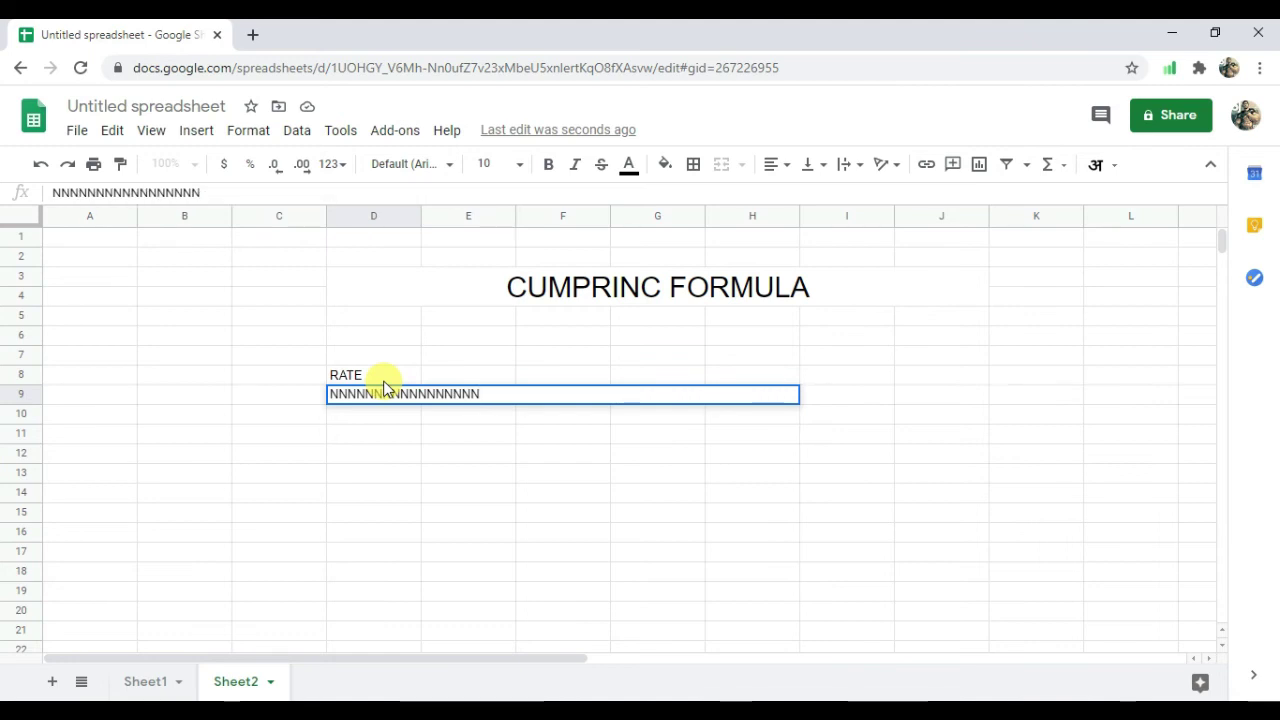
{"action": "key", "text": "BackSpace"}
{"action": "key", "text": "BackSpace"}
{"action": "key", "text": "BackSpace"}
{"action": "key", "text": "BackSpace"}
{"action": "key", "text": "BackSpace"}
{"action": "key", "text": "BackSpace"}
{"action": "key", "text": "BackSpace"}
{"action": "key", "text": "BackSpace"}
{"action": "key", "text": "BackSpace"}
{"action": "key", "text": "BackSpace"}
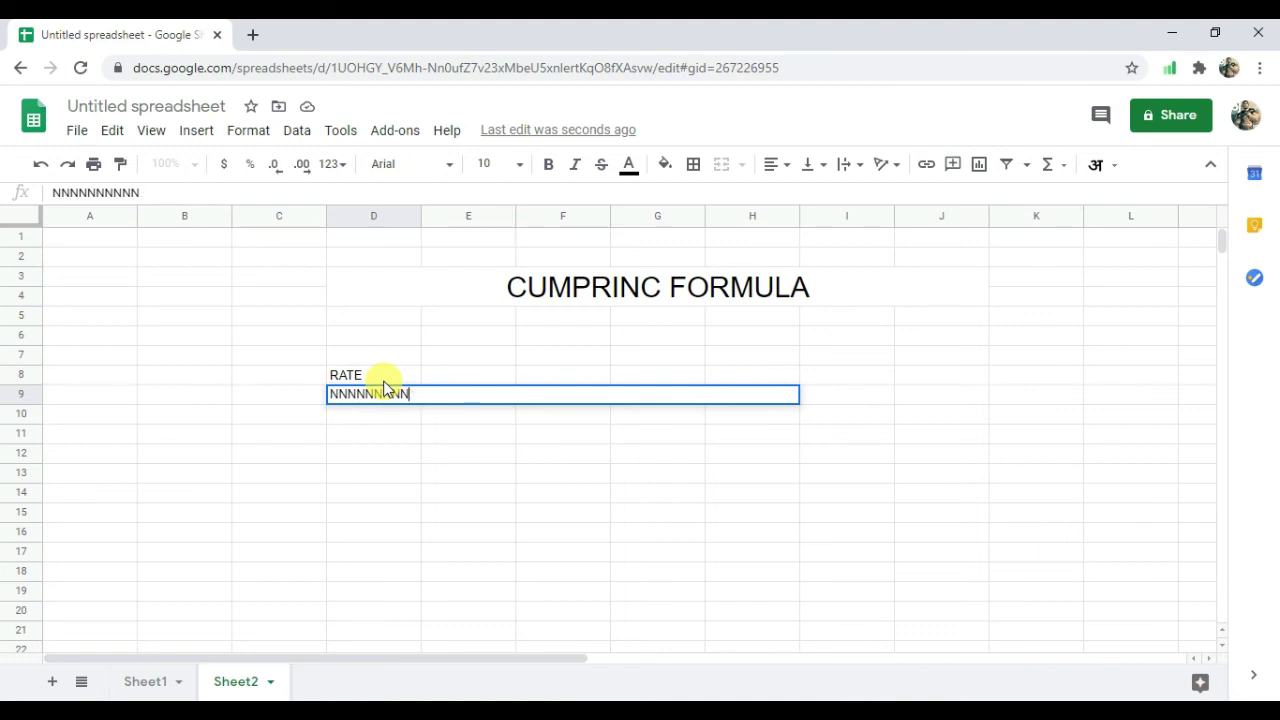
{"action": "key", "text": "BackSpace"}
{"action": "key", "text": "BackSpace"}
{"action": "key", "text": "BackSpace"}
{"action": "key", "text": "BackSpace"}
{"action": "key", "text": "BackSpace"}
{"action": "key", "text": "BackSpace"}
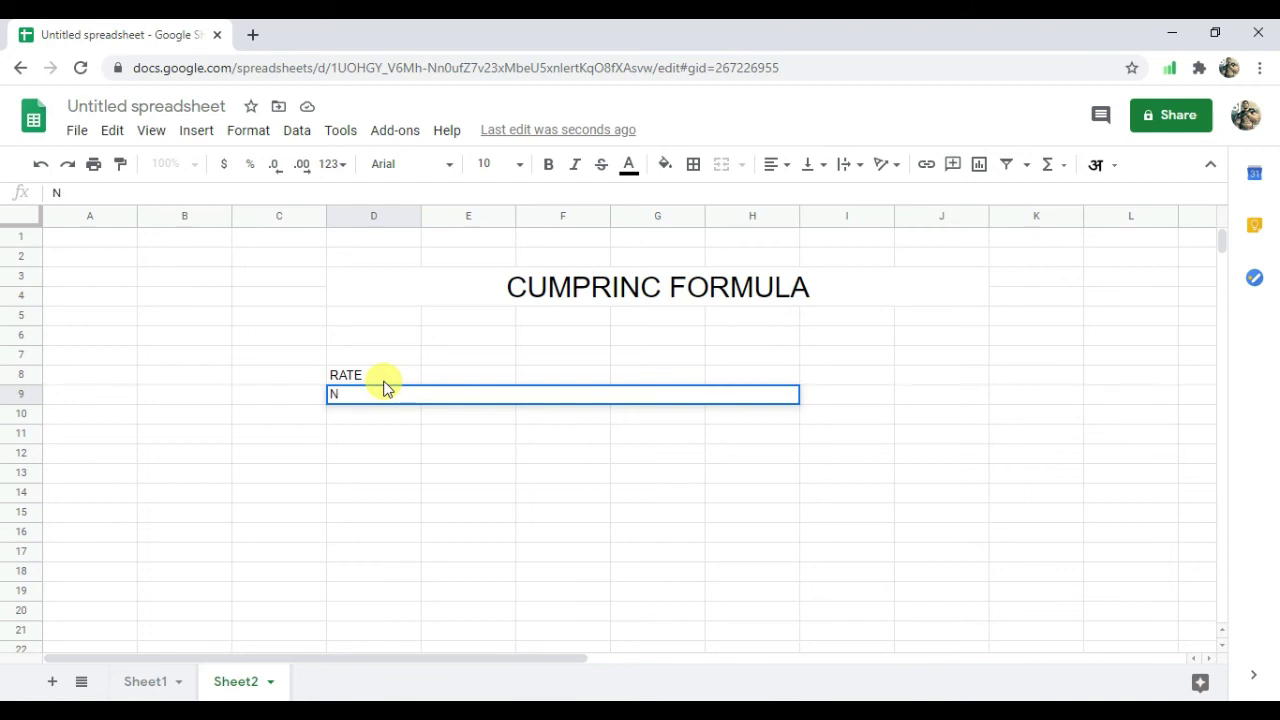
{"action": "type", "text": "PER"}
{"action": "key", "text": "Return"}
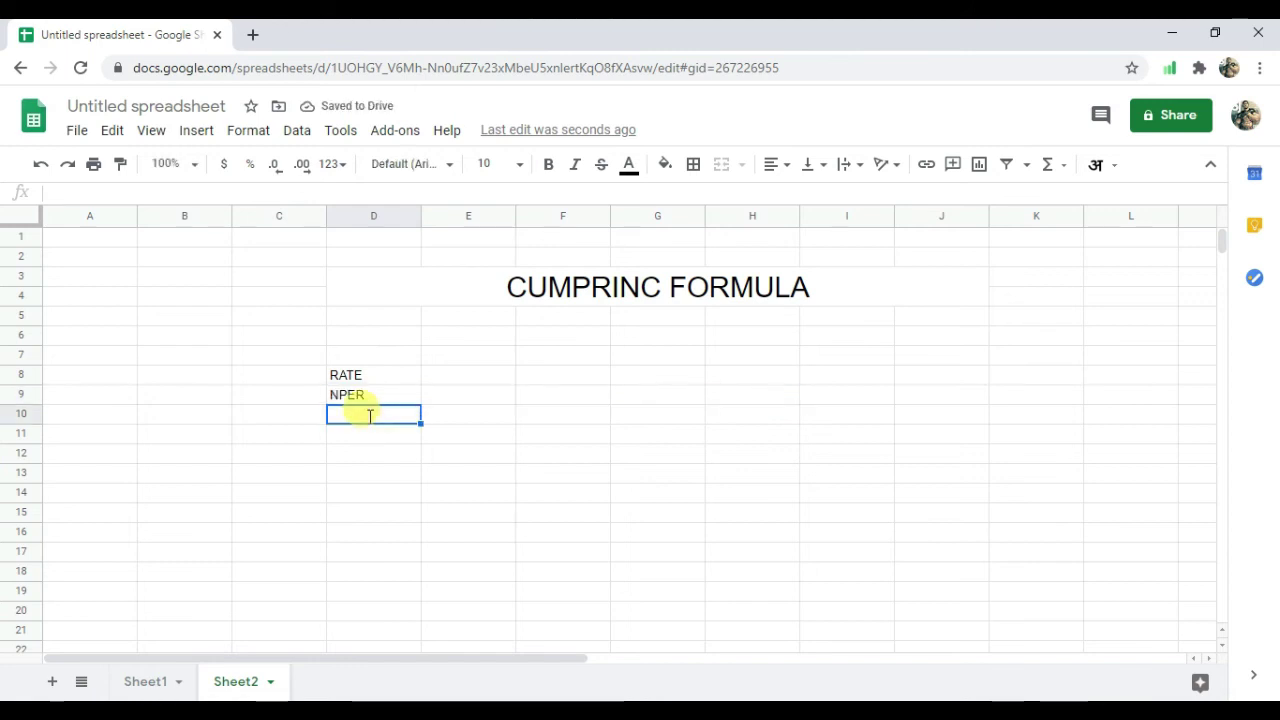
Enter the labels PV in cell D10 and START P in cell D11.
{"action": "type", "text": "PV"}
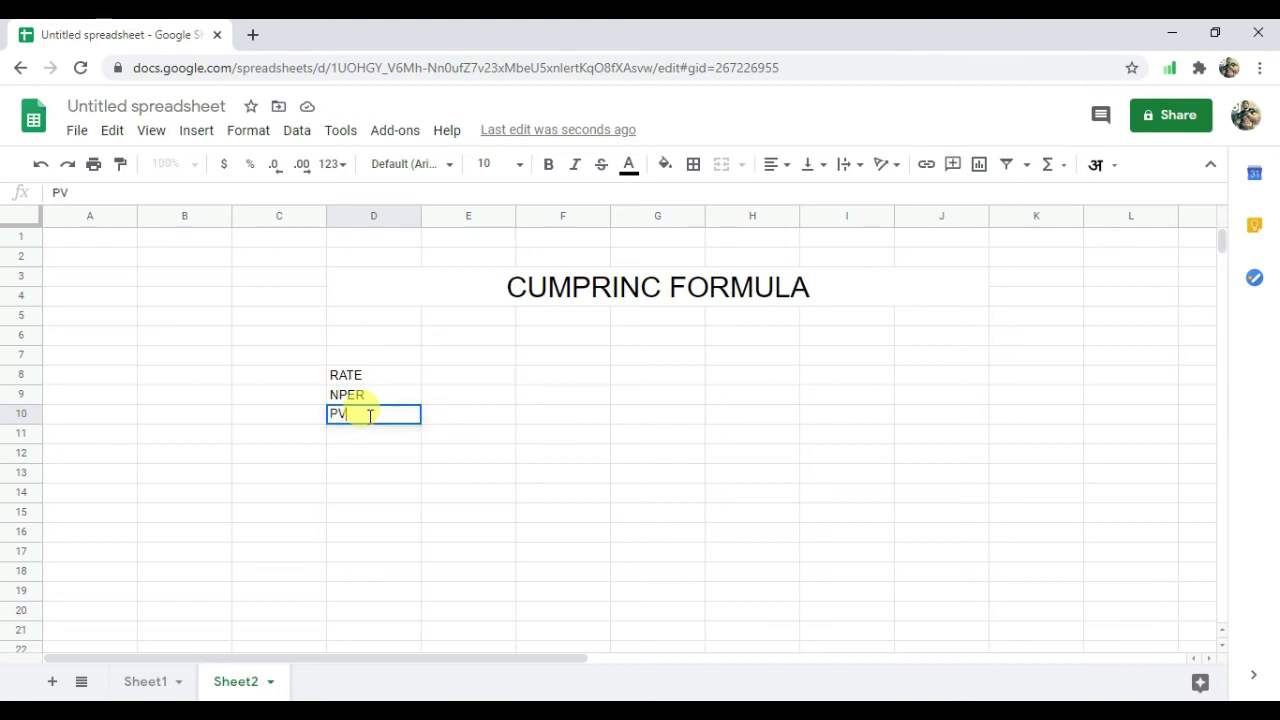
{"action": "key", "text": "Return"}
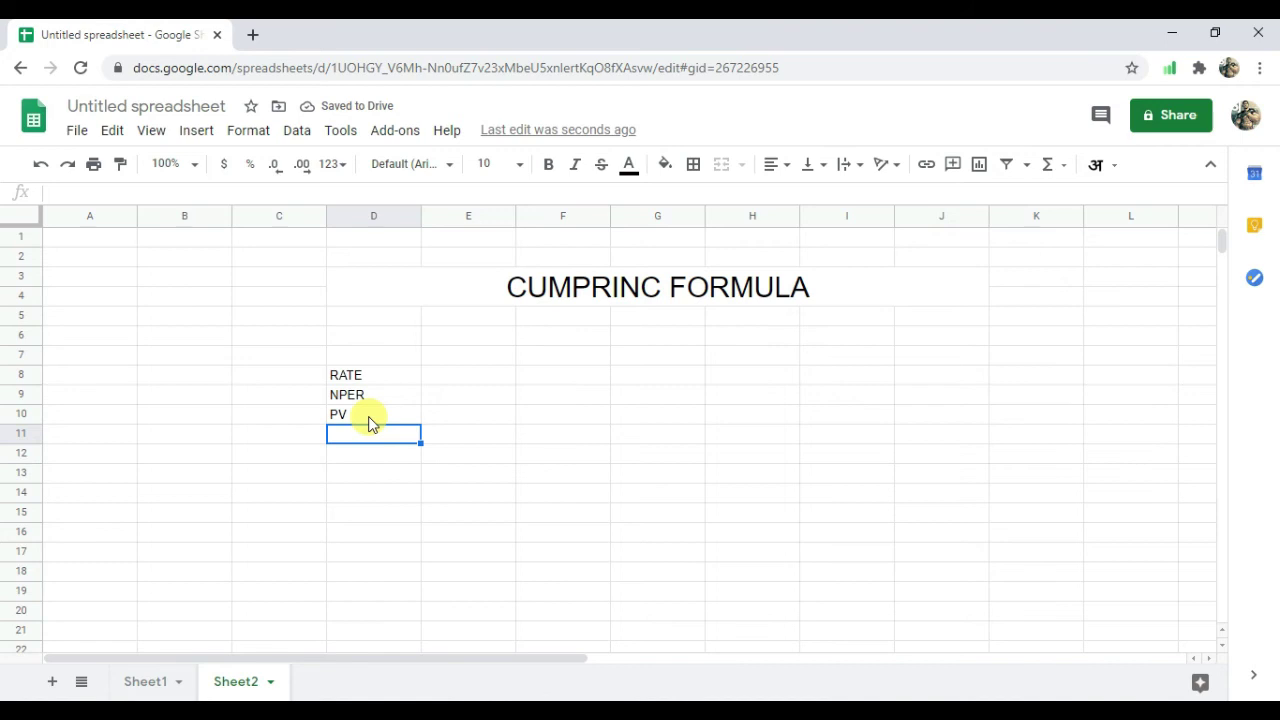
{"action": "type", "text": "START"}
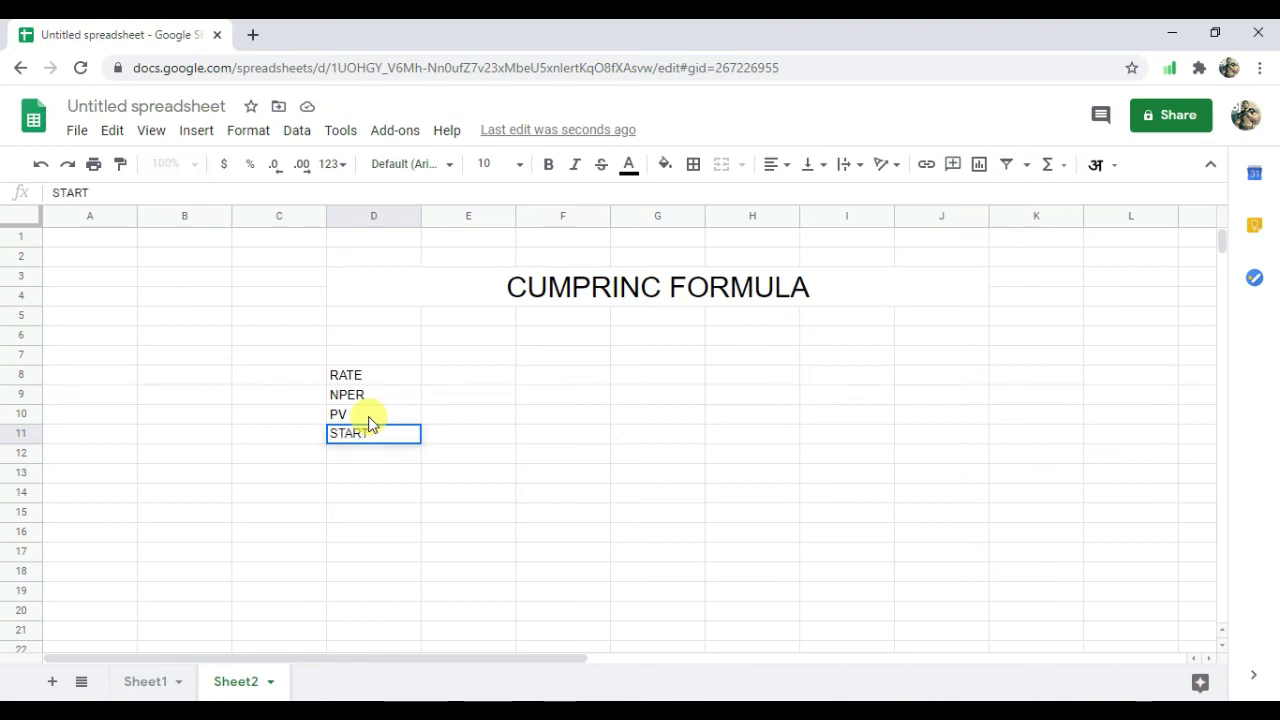
{"action": "type", "text": "P"}
{"action": "key", "text": "BackSpace"}
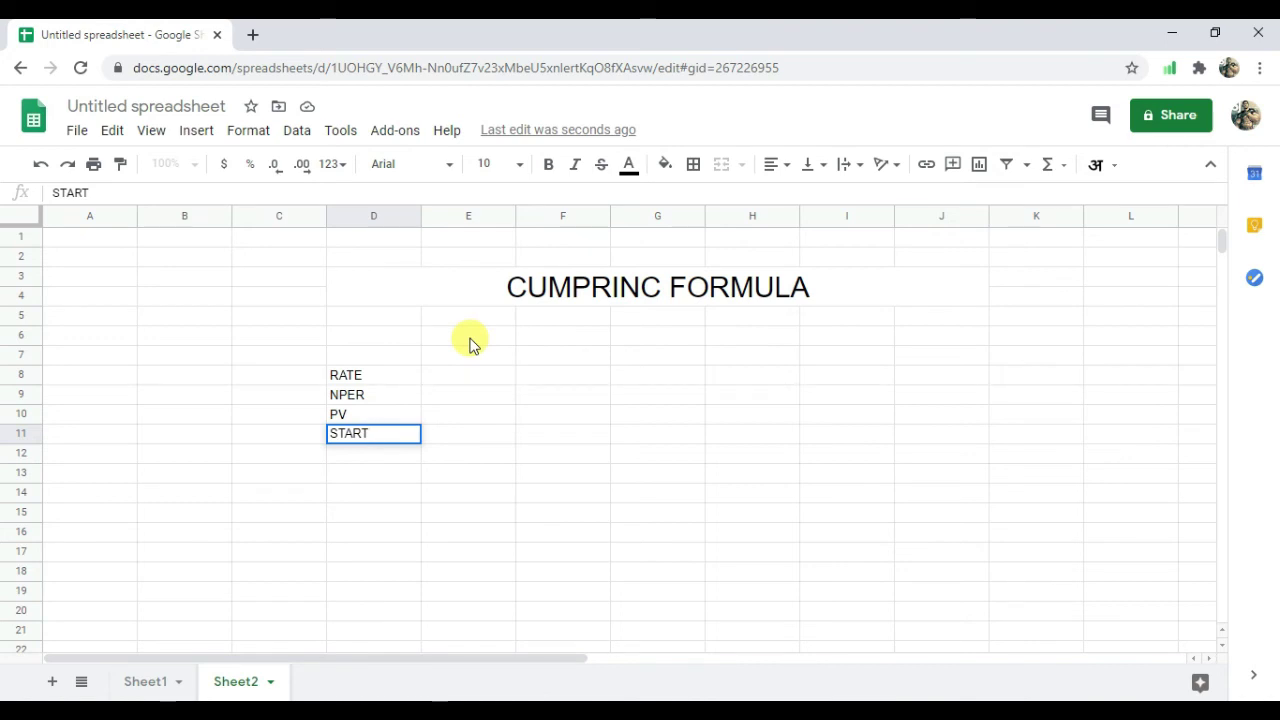
{"action": "type", "text": "CC"}
{"action": "key", "text": "BackSpace"}
{"action": "key", "text": "BackSpace"}
{"action": "type", "text": "P"}
{"action": "key", "text": "Return"}
Enter the labels END P in cell D12 and TYPE in cell D13.
{"action": "type", "text": "END"}
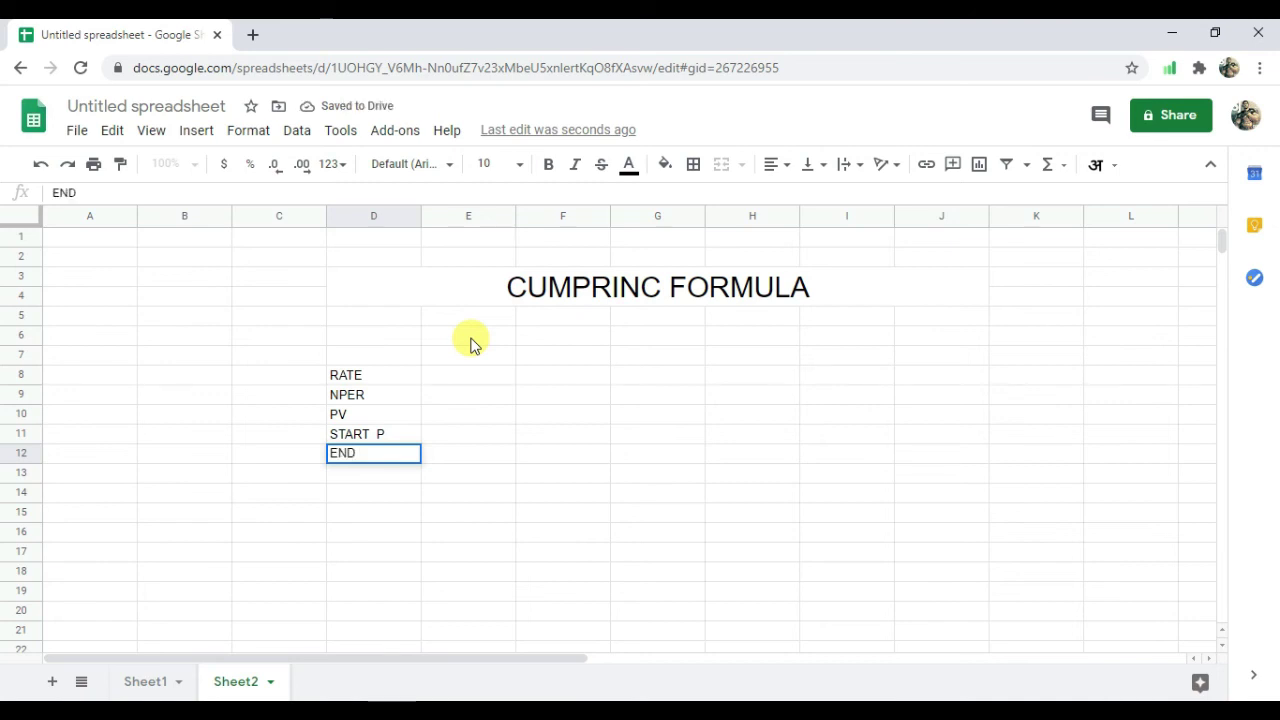
{"action": "type", "text": " P"}
{"action": "key", "text": "Return"}
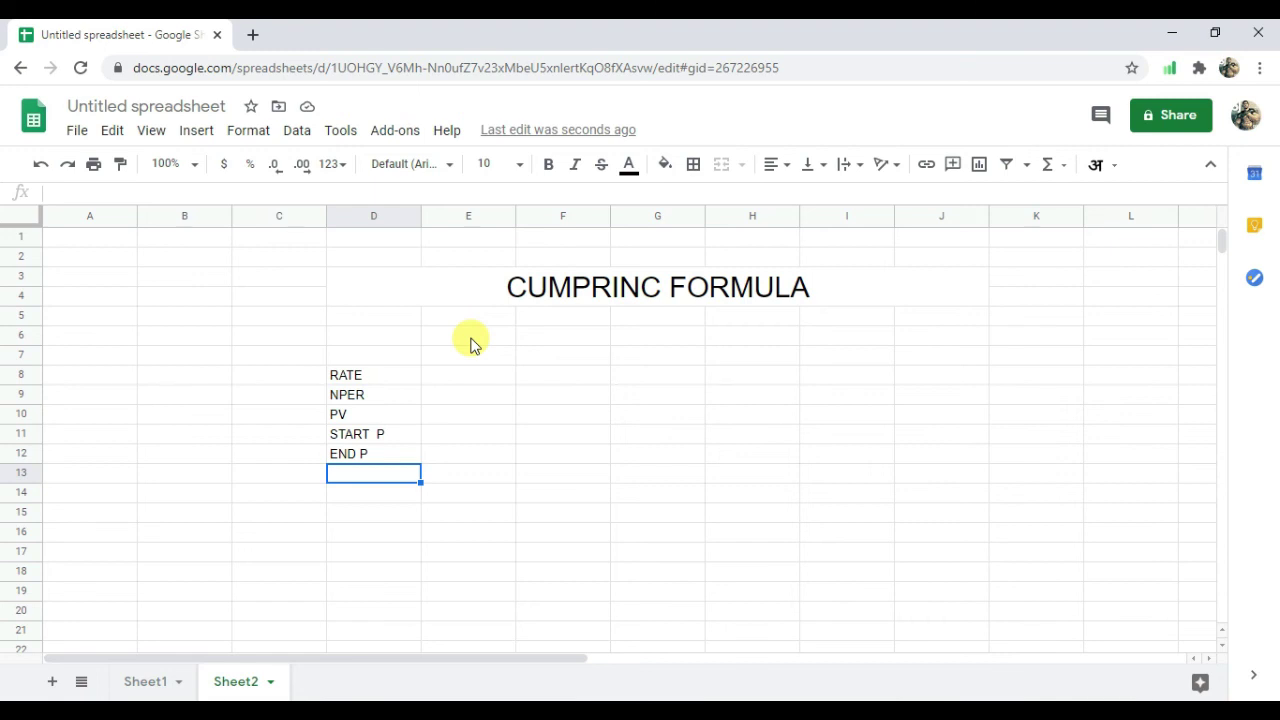
{"action": "type", "text": "TYPRE"}
{"action": "key", "text": "BackSpace"}
{"action": "key", "text": "BackSpace"}
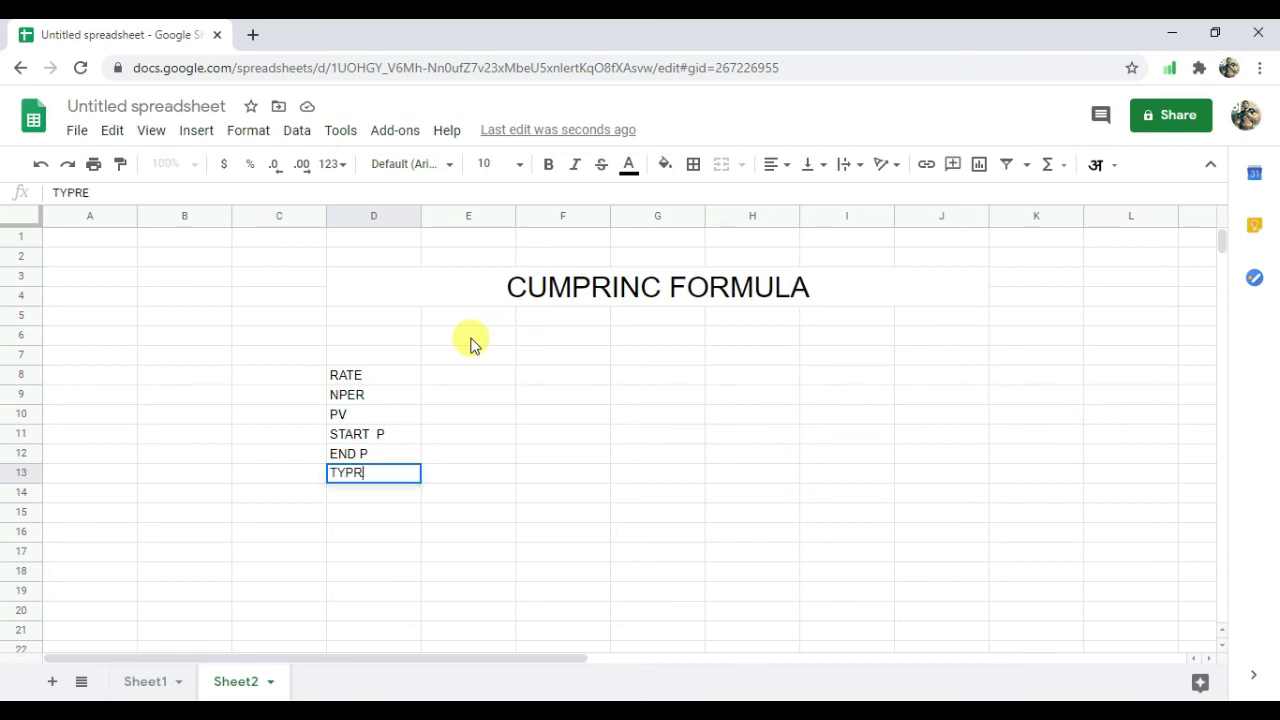
{"action": "type", "text": "E"}
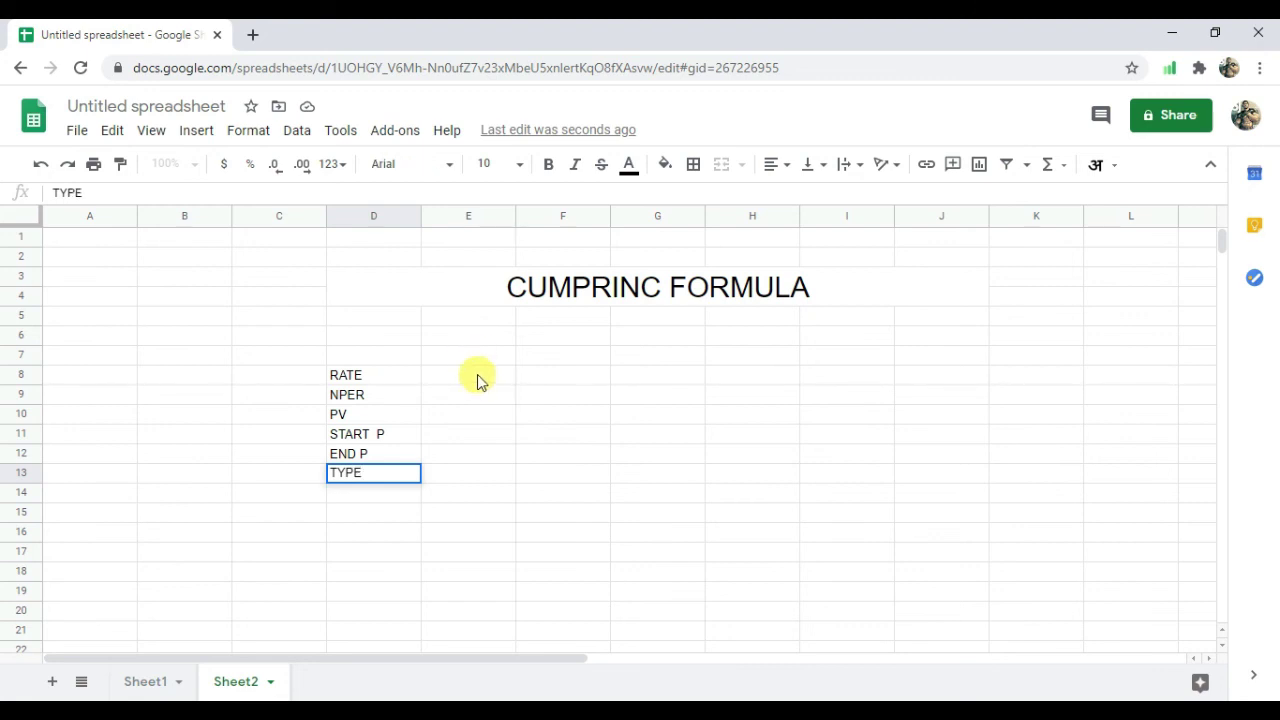
Enter 0.66667 as the RATE in E8 and 50 as the NPER in E9.
{"action": "left_click", "coordinate": [477, 374]}
{"action": "type", "text": "0.66667"}
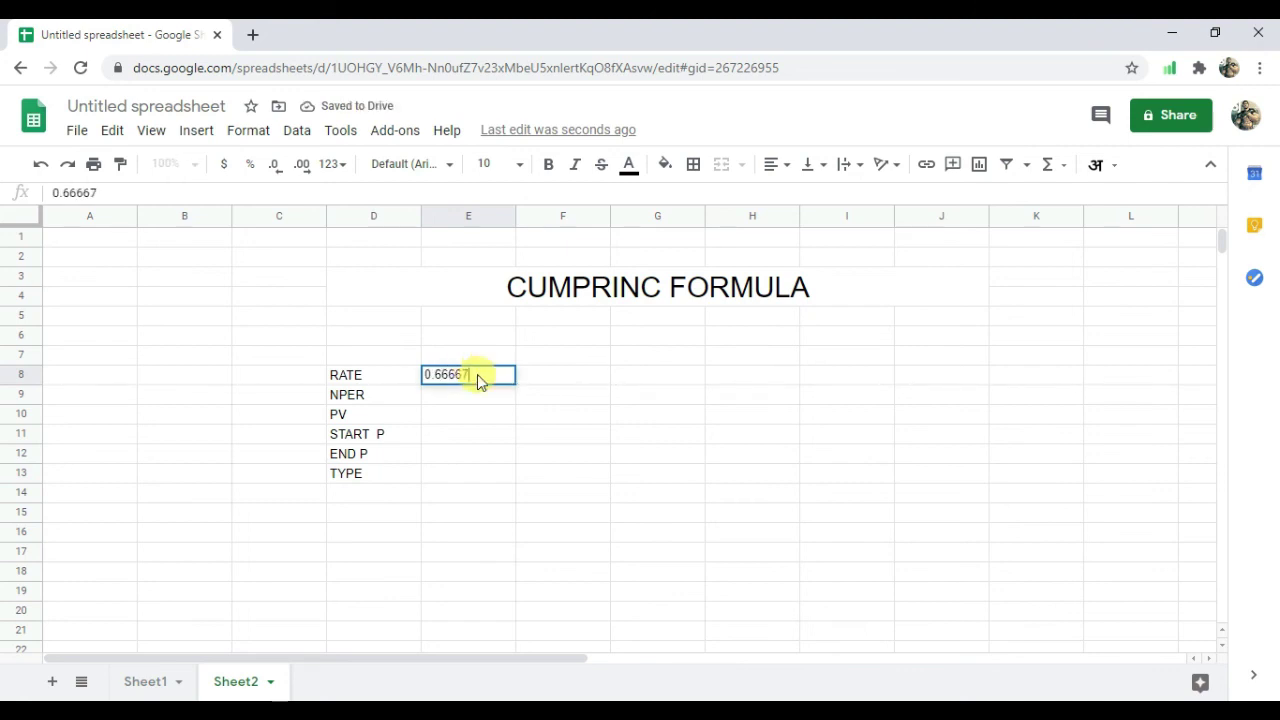
{"action": "key", "text": "Return"}
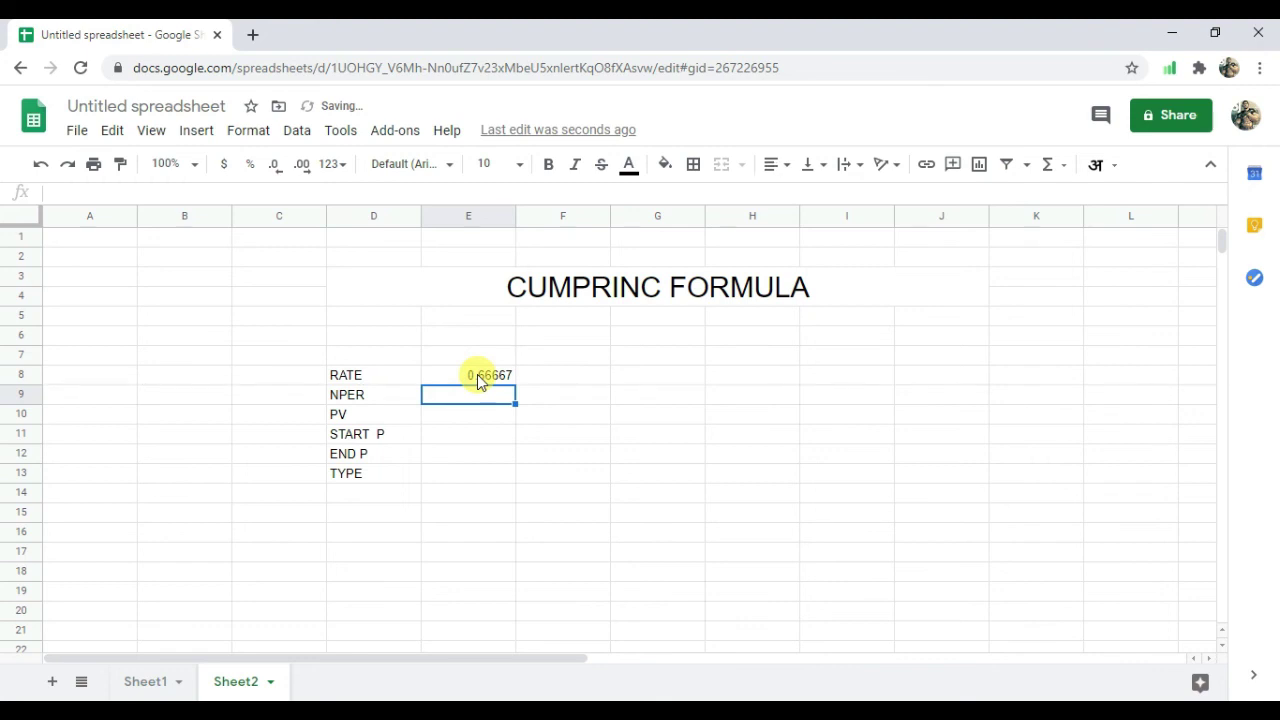
{"action": "type", "text": "5"}
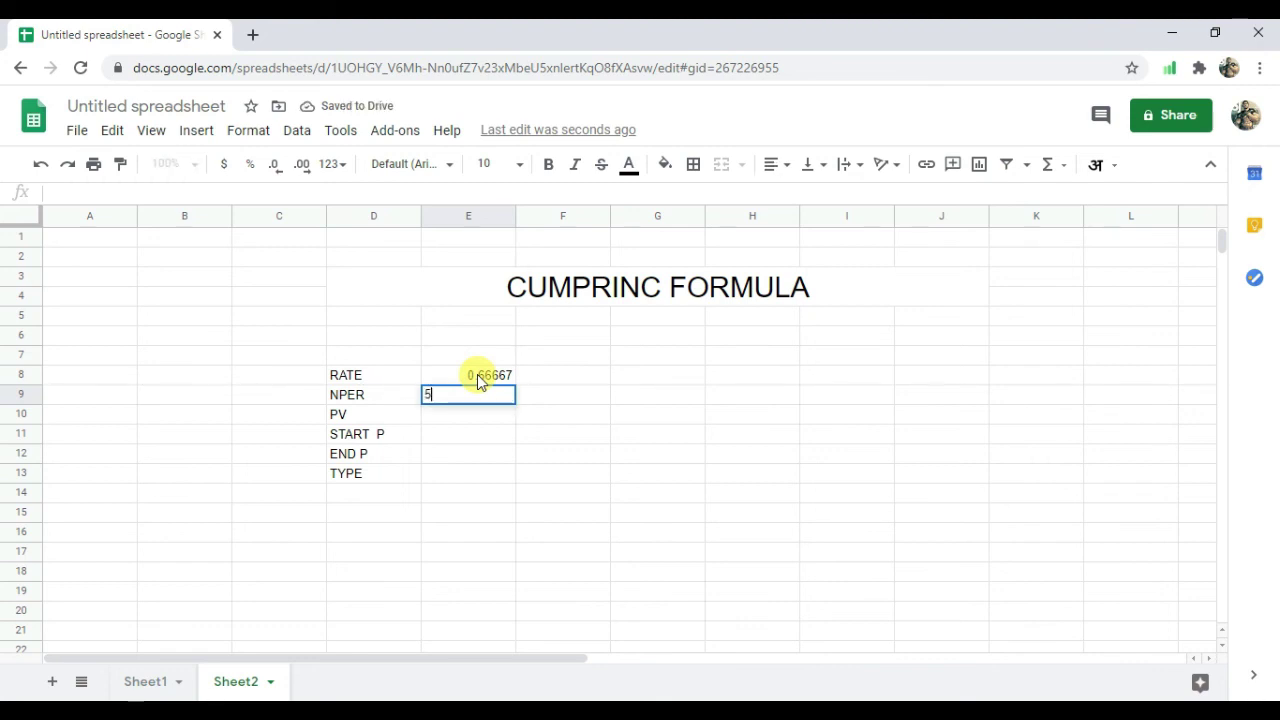
{"action": "key", "text": "Return"}
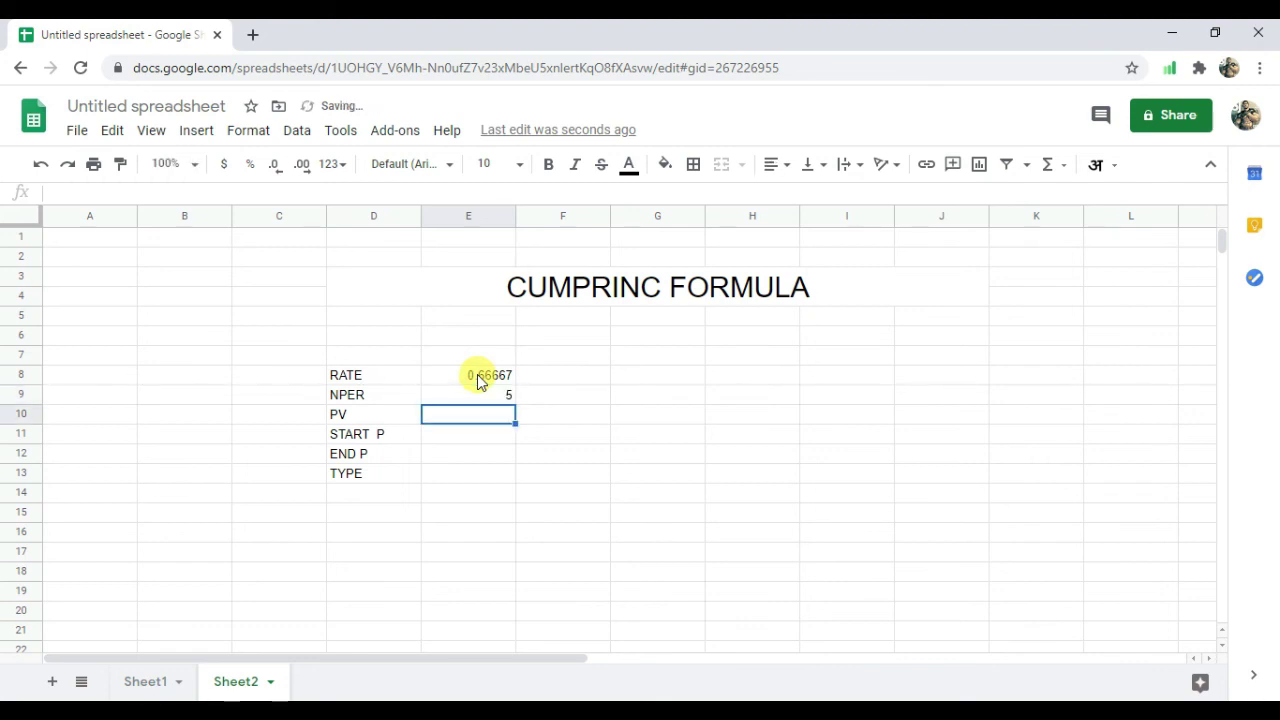
{"action": "left_click", "coordinate": [503, 398]}
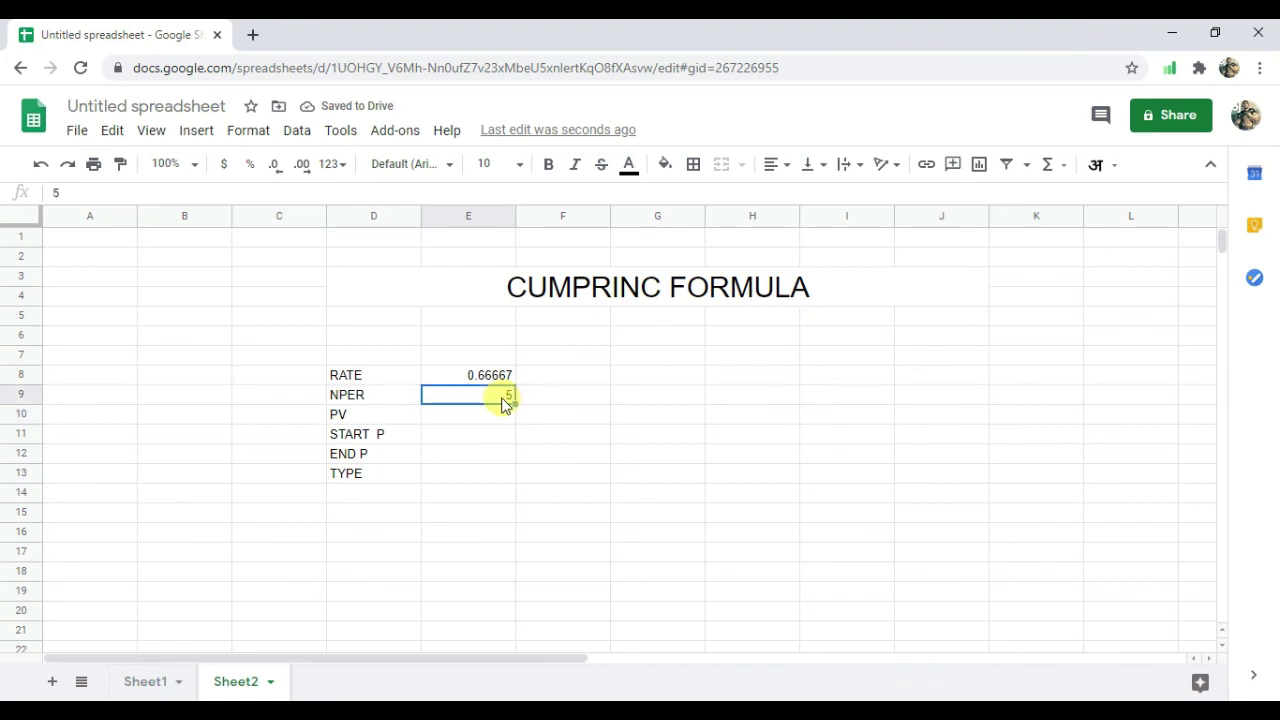
{"action": "key", "text": "BackSpace"}
{"action": "type", "text": "50"}
{"action": "key", "text": "Return"}
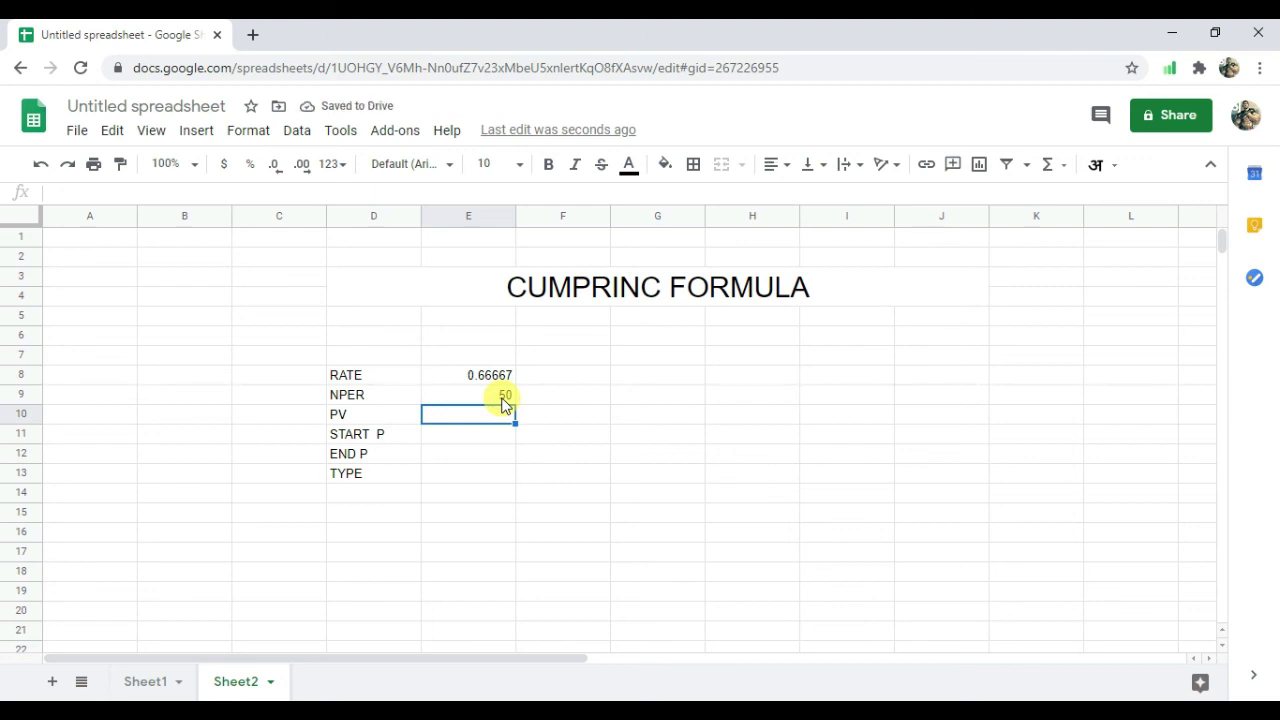
Enter 50000 as the PV in E10 and 55 as the START P value in E11.
{"action": "type", "text": "6"}
{"action": "key", "text": "BackSpace"}
{"action": "type", "text": "50000"}
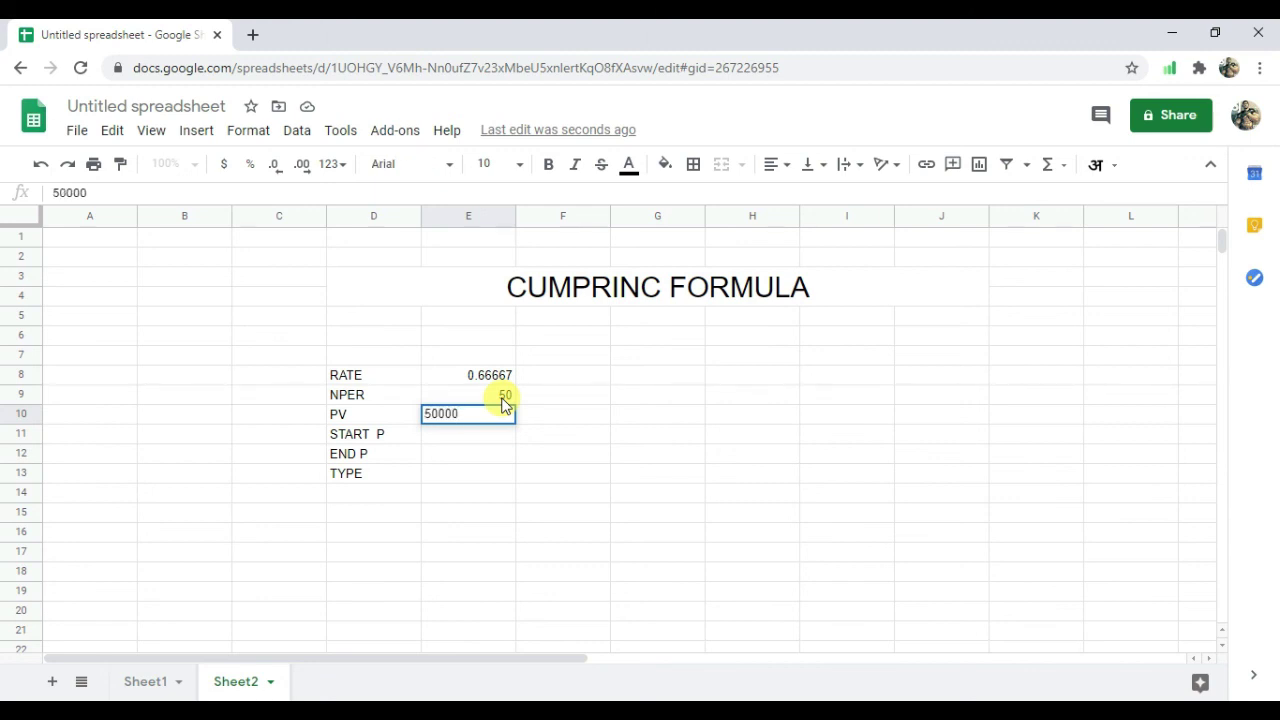
{"action": "key", "text": "Return"}
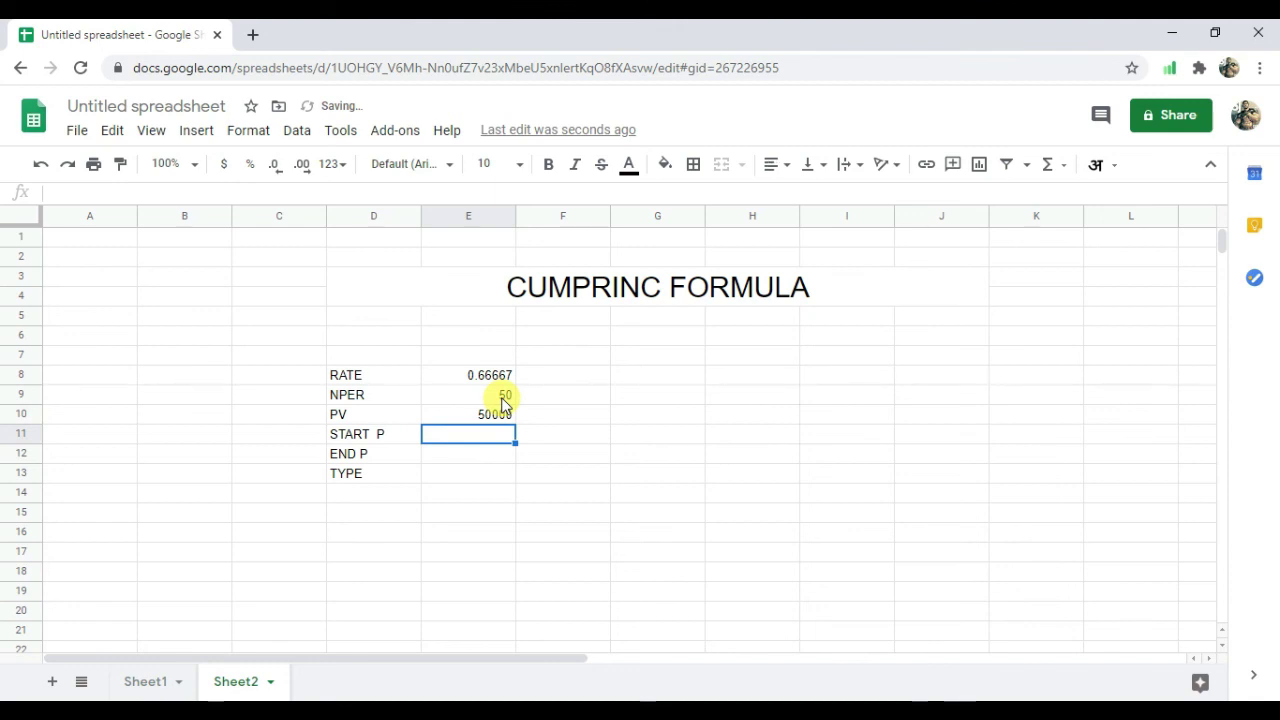
{"action": "type", "text": "55"}
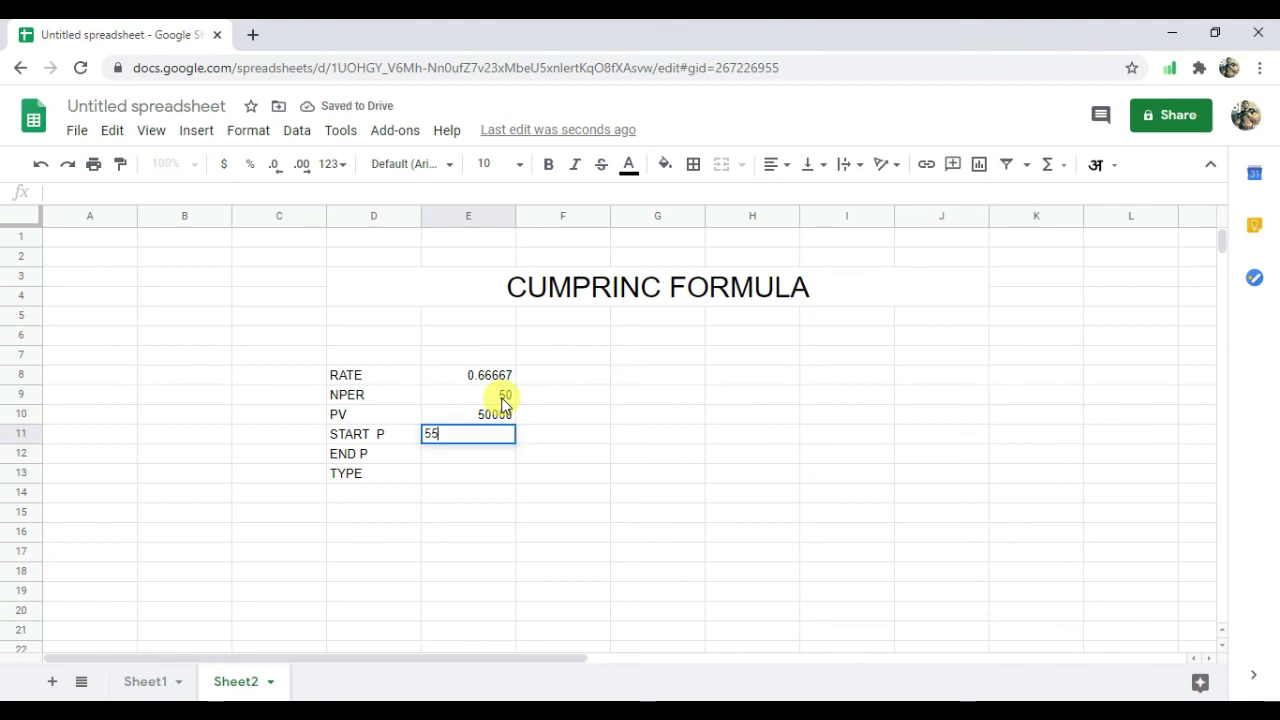
{"action": "key", "text": "Return"}
Enter 60 as the END P value in E12 and 1 as the TYPE in E13.
{"action": "type", "text": "60"}
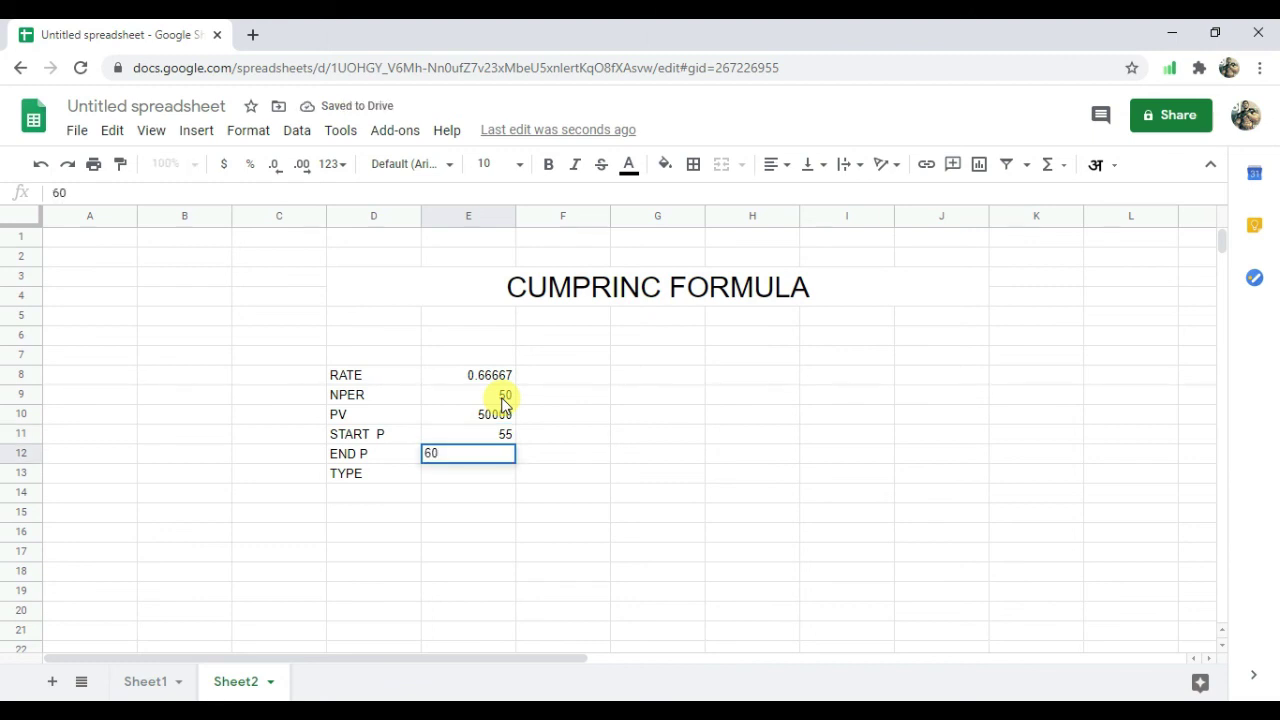
{"action": "key", "text": "Return"}
{"action": "type", "text": "1"}
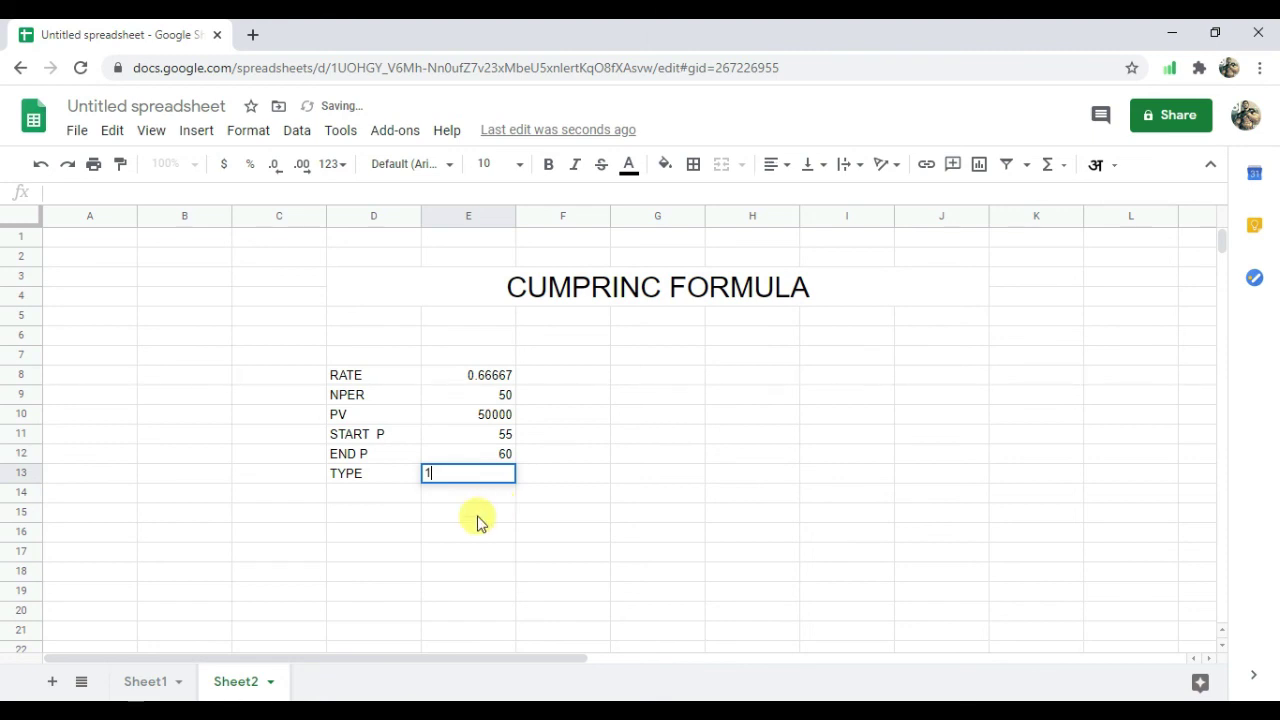
Start a CUMPRINC formula in cell E15 using the suggested function.
{"action": "left_click", "coordinate": [477, 520]}
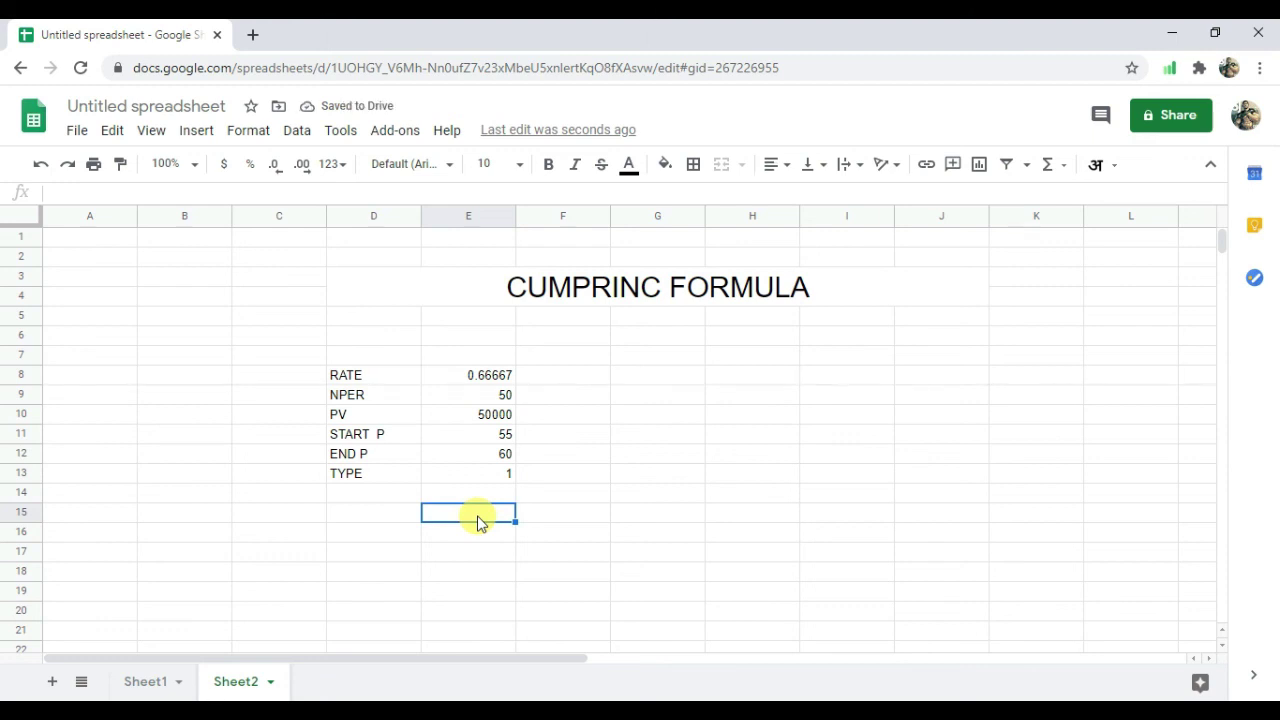
{"action": "type", "text": "="}
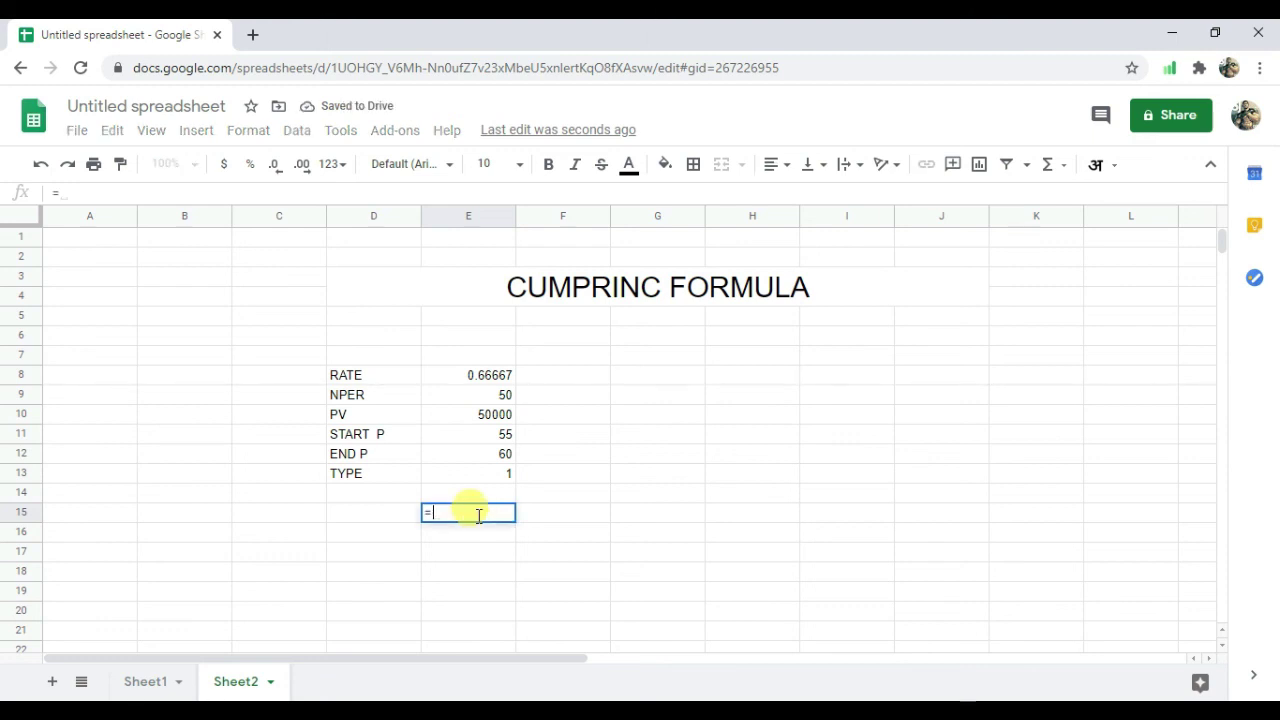
{"action": "type", "text": "C"}
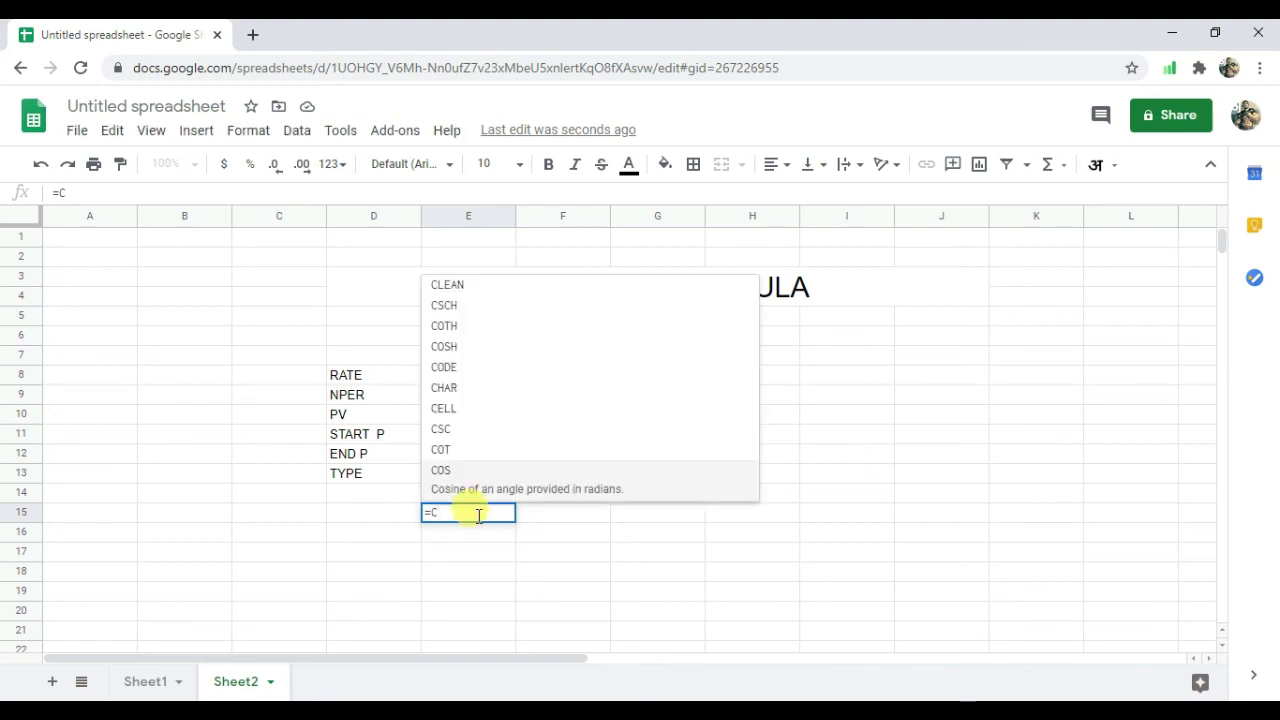
{"action": "type", "text": "UM"}
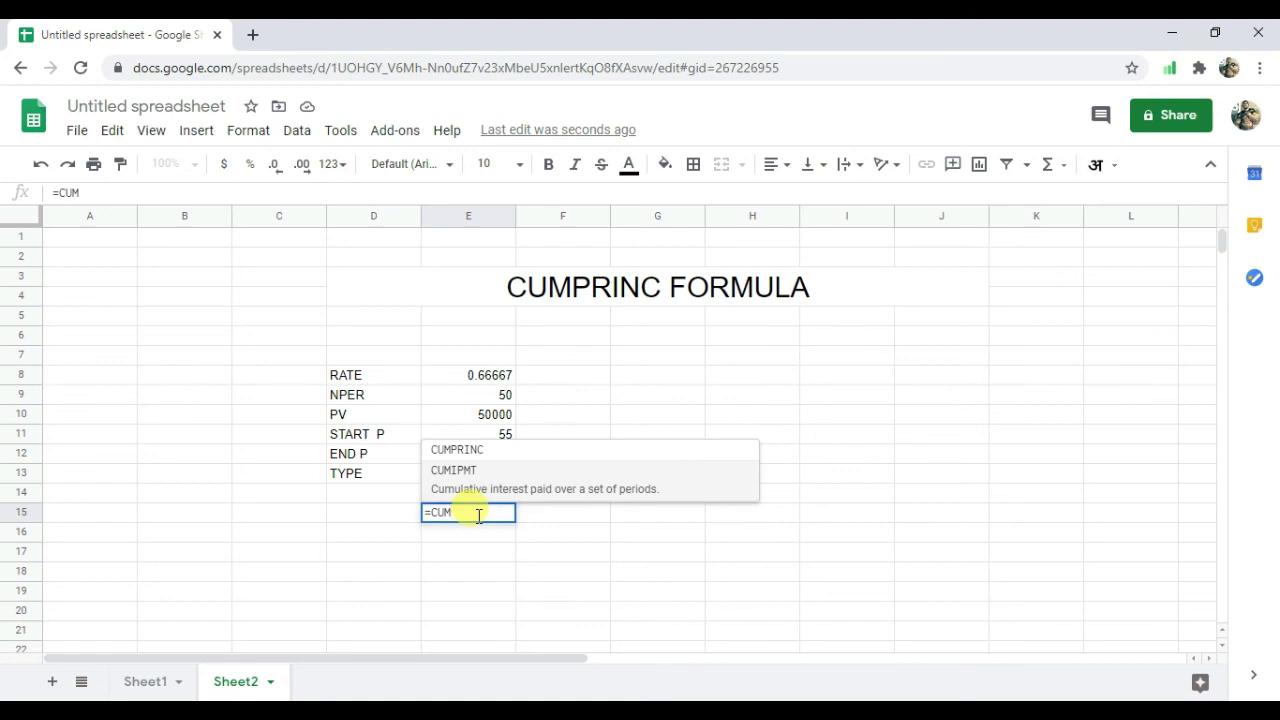
{"action": "left_click", "coordinate": [504, 459]}
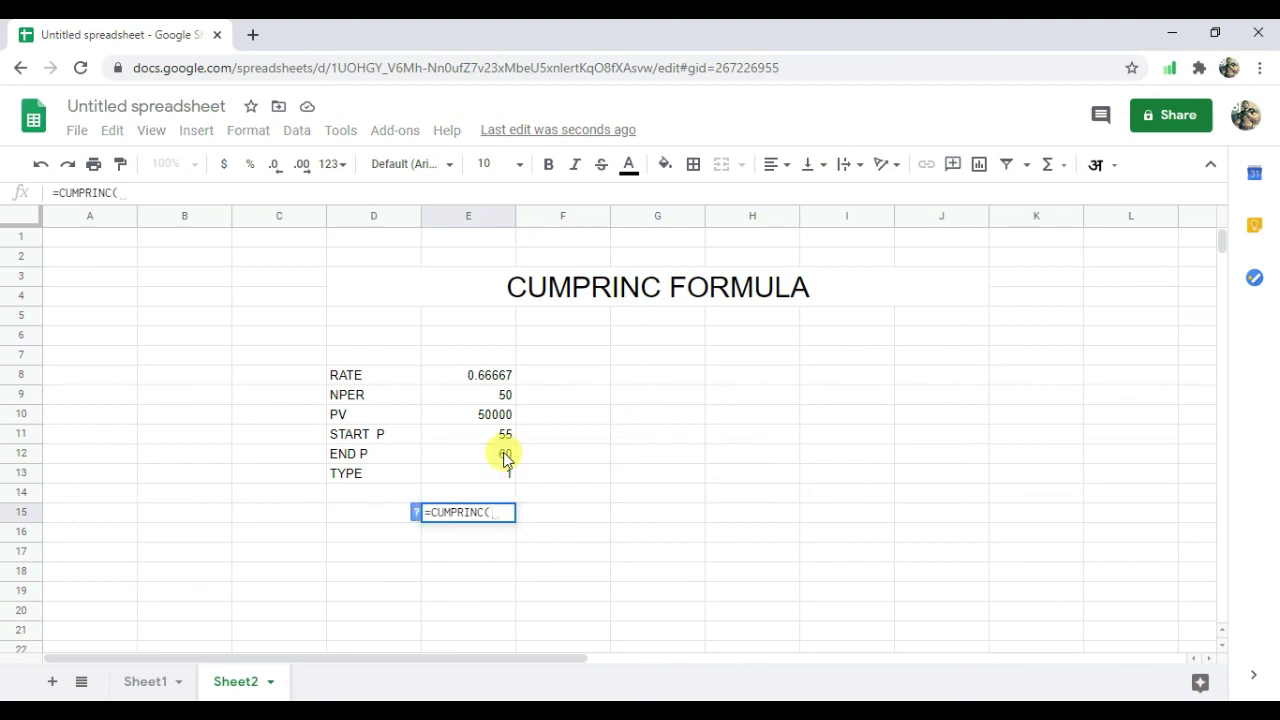
Reference E8, E9 and E10 as the rate, number of periods and present value in E15's CUMPRINC formula.
{"action": "left_click", "coordinate": [481, 385]}
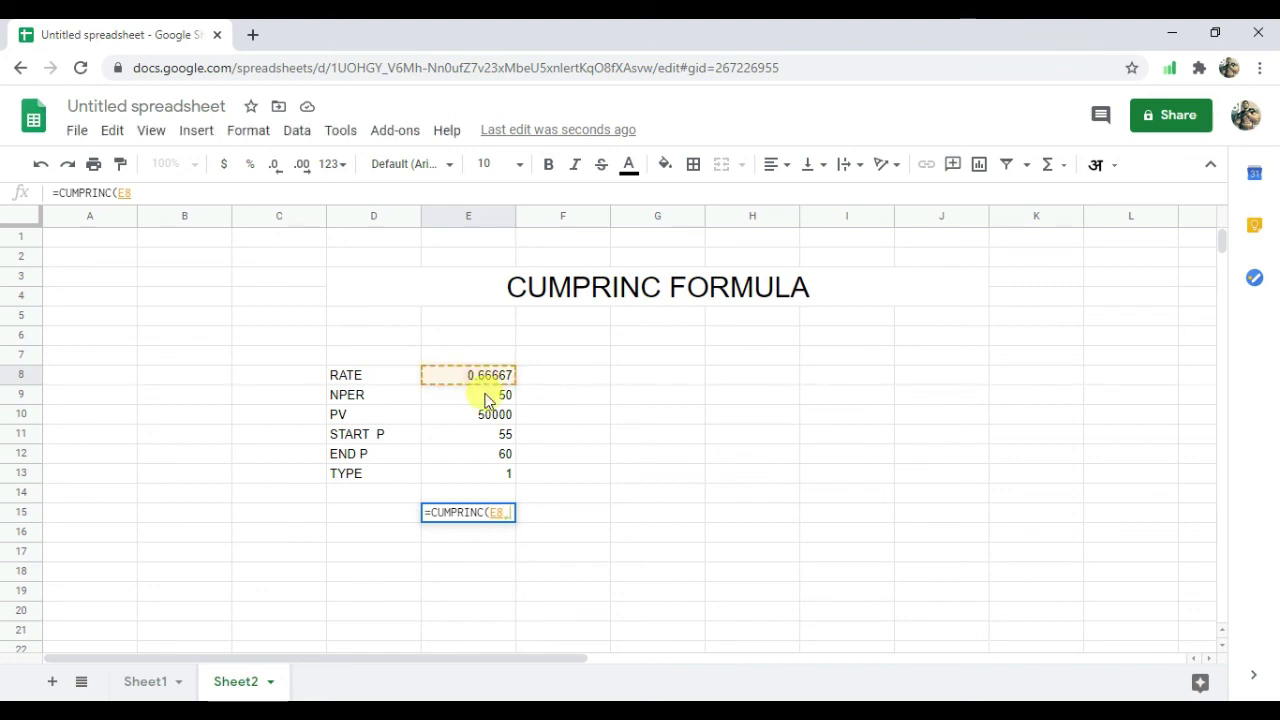
{"action": "type", "text": ","}
{"action": "left_click", "coordinate": [489, 399]}
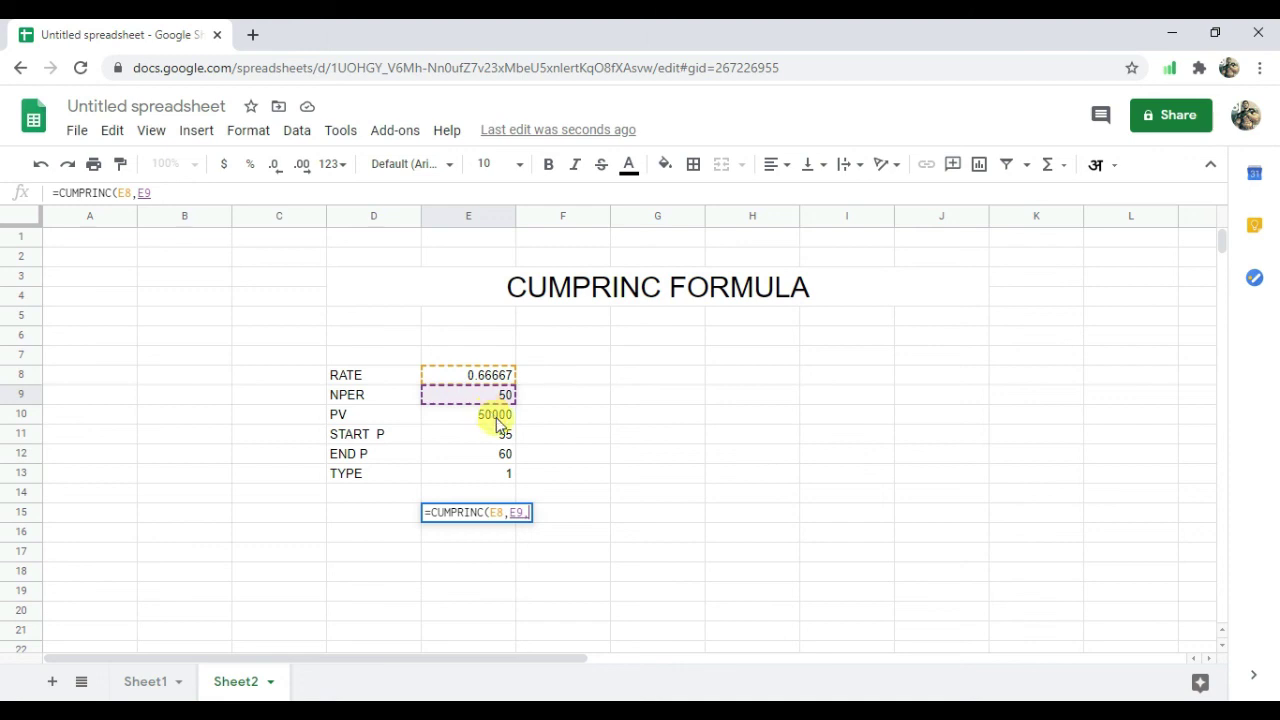
{"action": "type", "text": ","}
{"action": "left_click", "coordinate": [496, 417]}
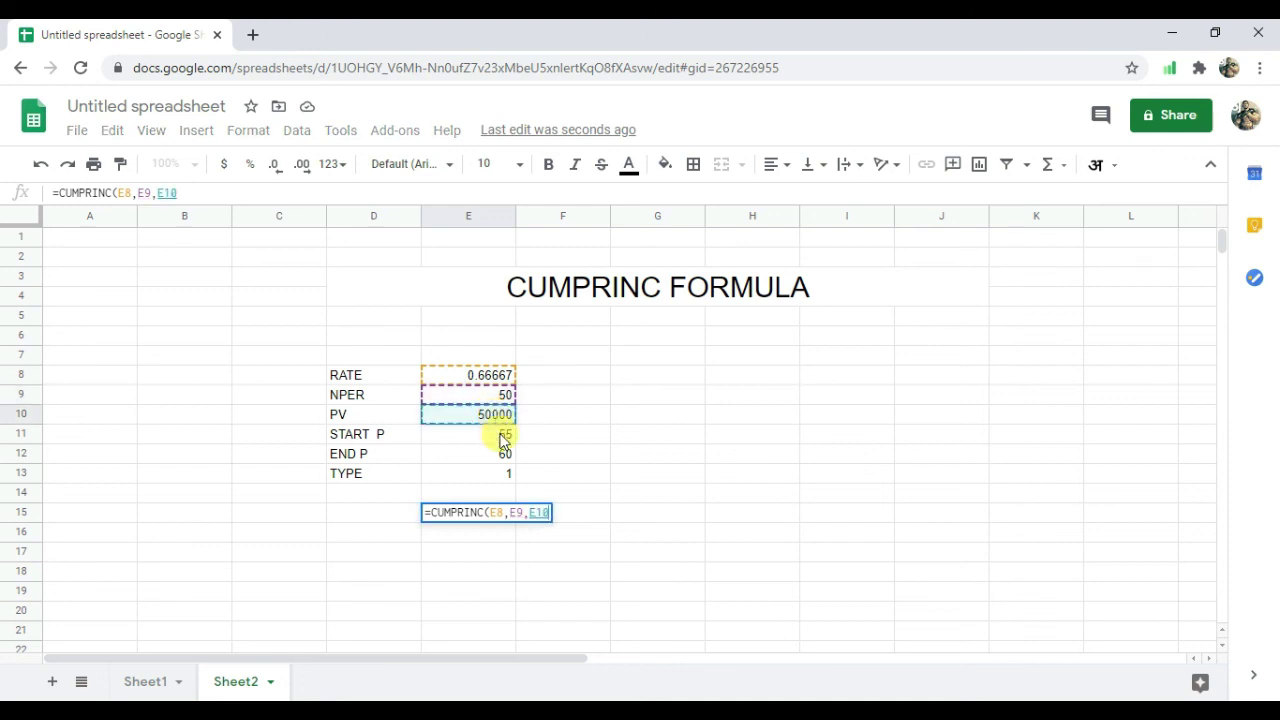
{"action": "type", "text": ","}
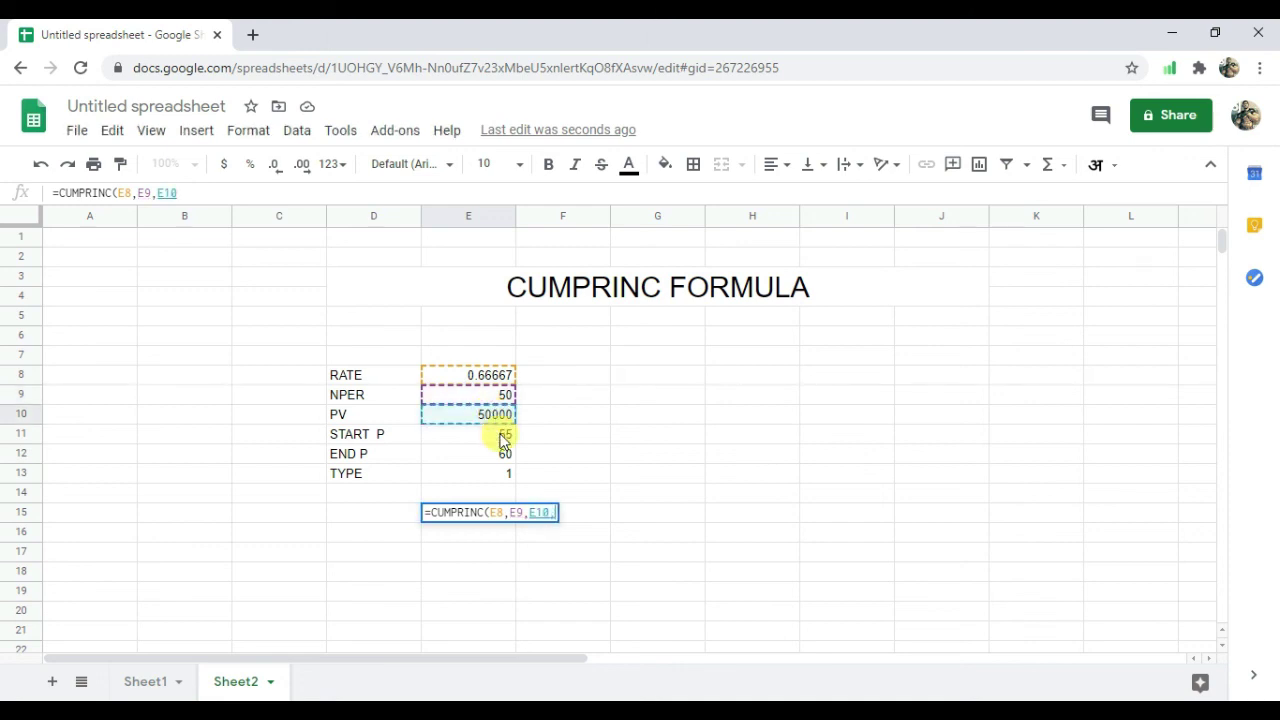
Complete the CUMPRINC formula in E15 with E11, E12 and E13 as the start period, end period and type.
{"action": "left_click", "coordinate": [503, 437]}
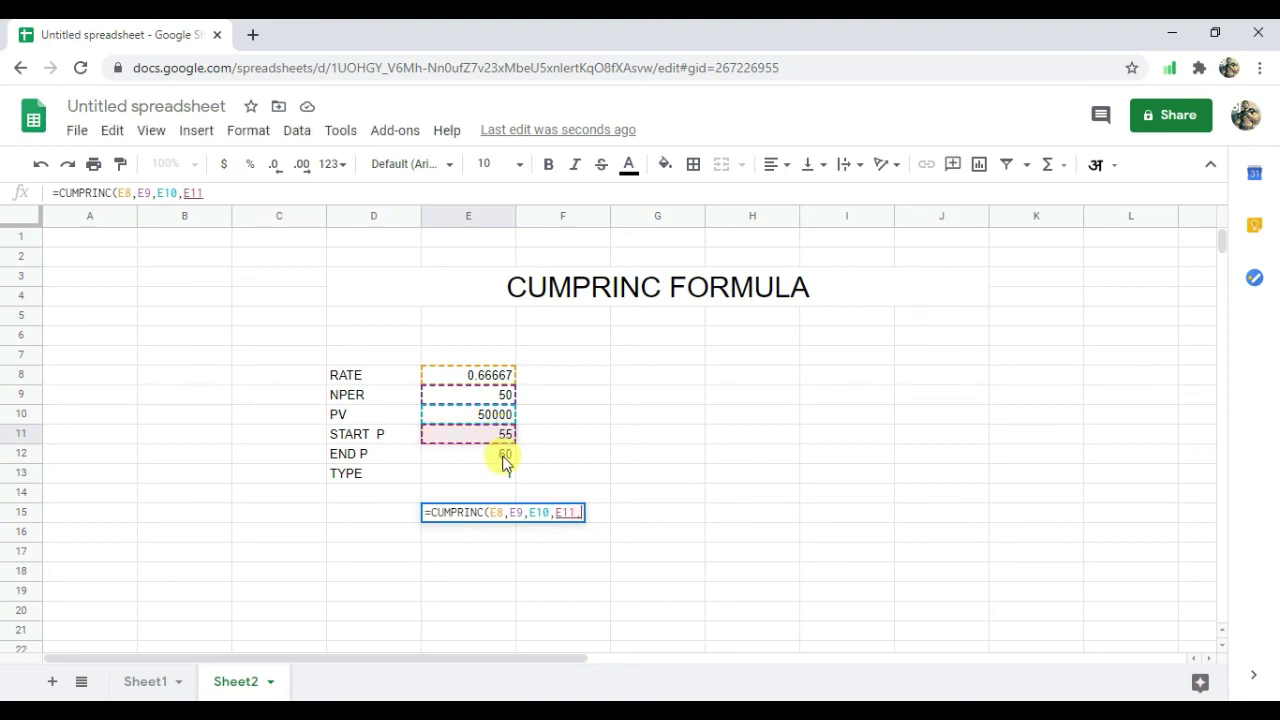
{"action": "type", "text": ","}
{"action": "left_click", "coordinate": [503, 458]}
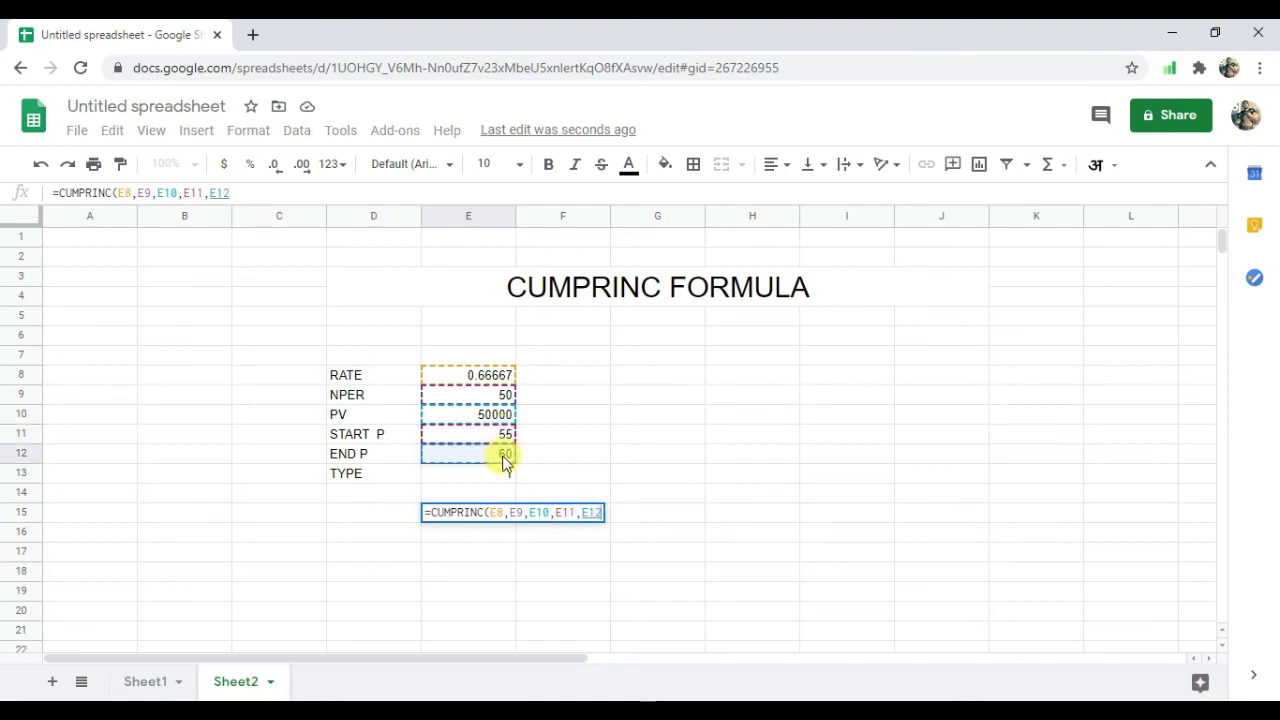
{"action": "type", "text": ","}
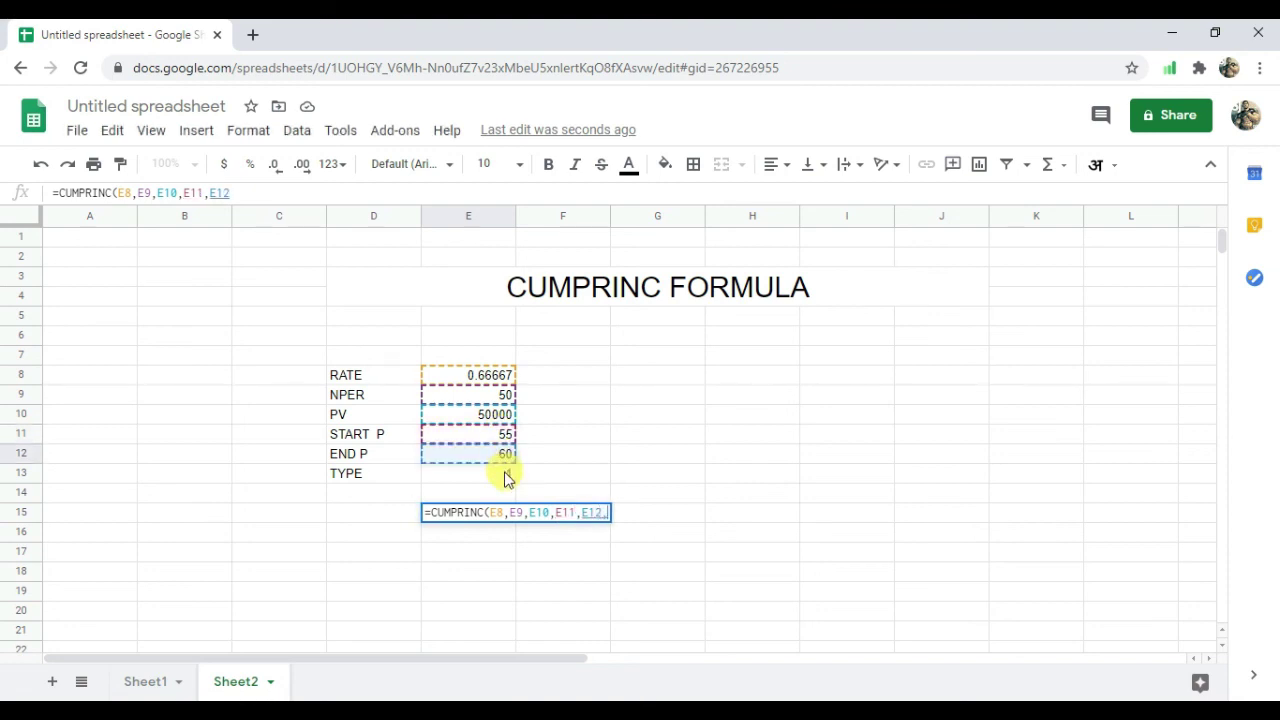
{"action": "left_click", "coordinate": [505, 471]}
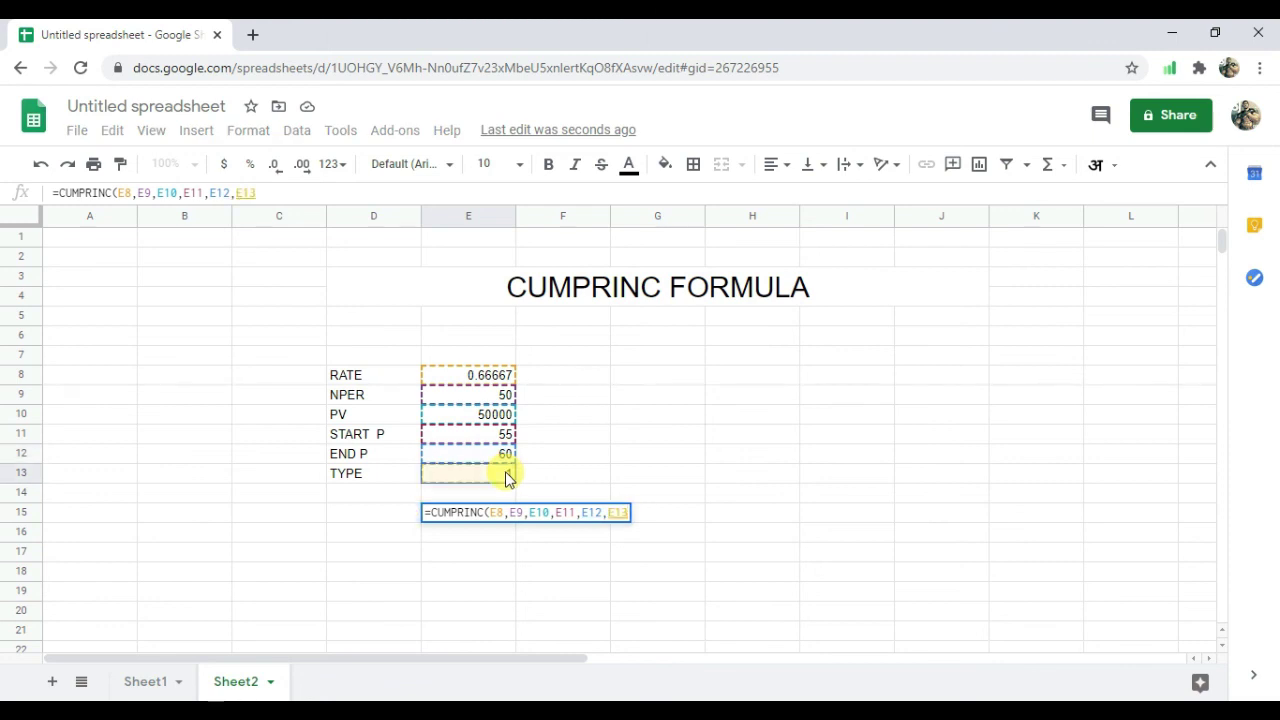
{"action": "type", "text": ")"}
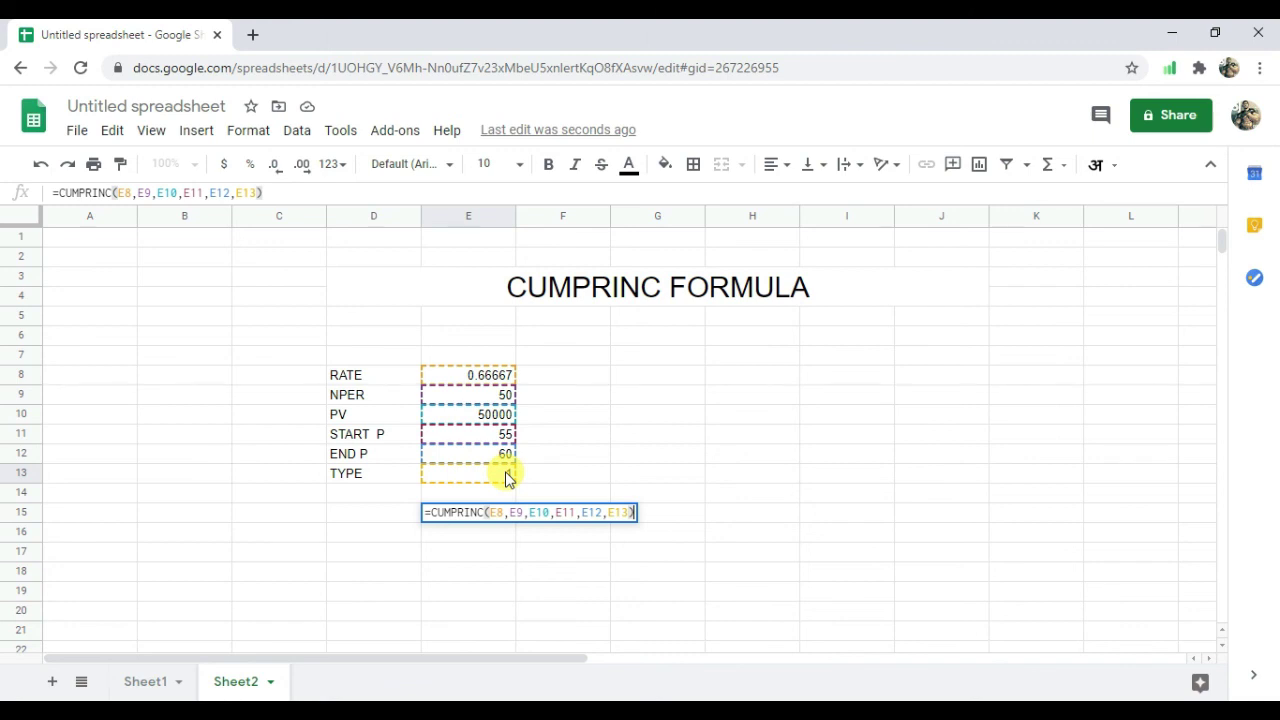
{"action": "key", "text": "Return"}
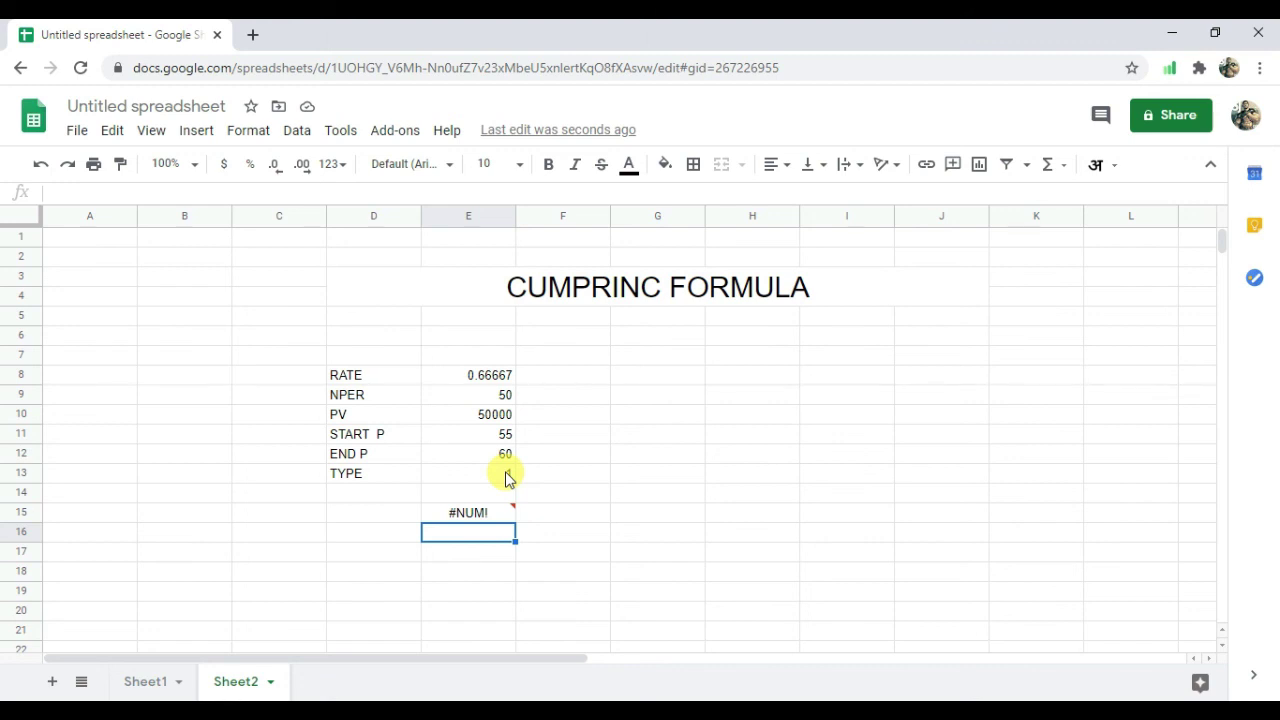
Change the END P value in E12 to 59 and the NPER value in E9 to 60.
{"action": "left_click", "coordinate": [507, 456]}
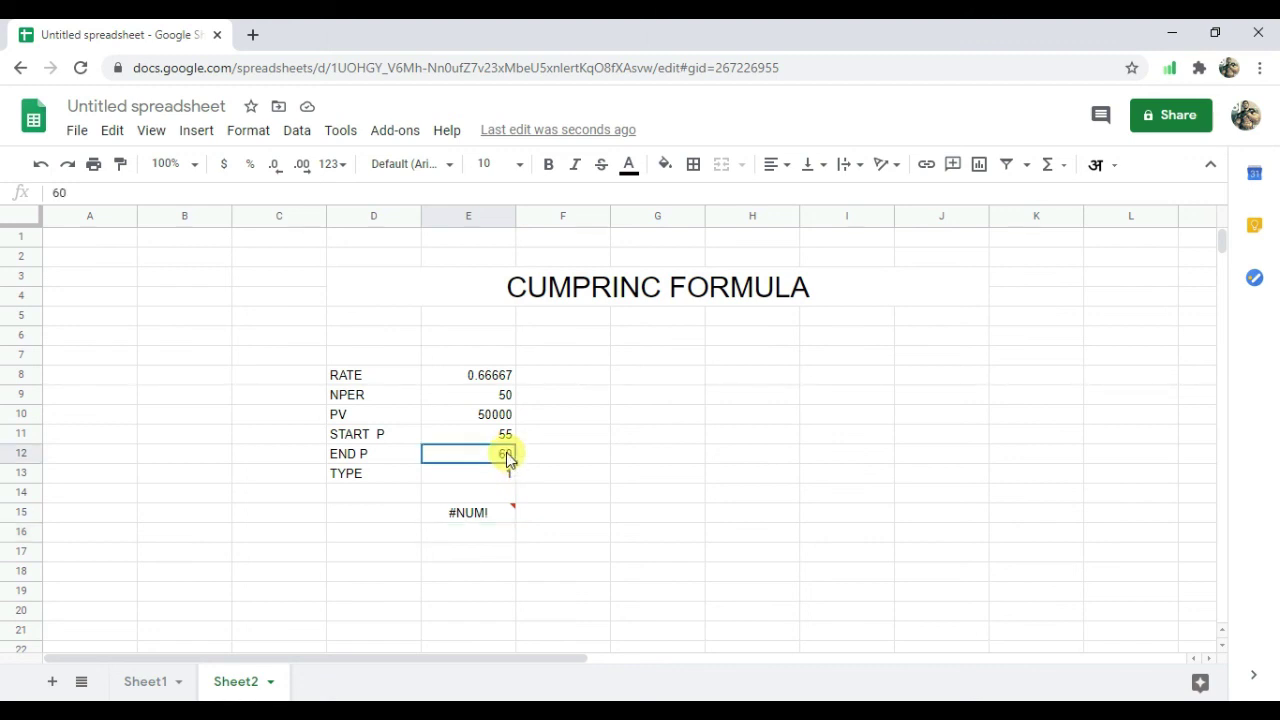
{"action": "type", "text": "59"}
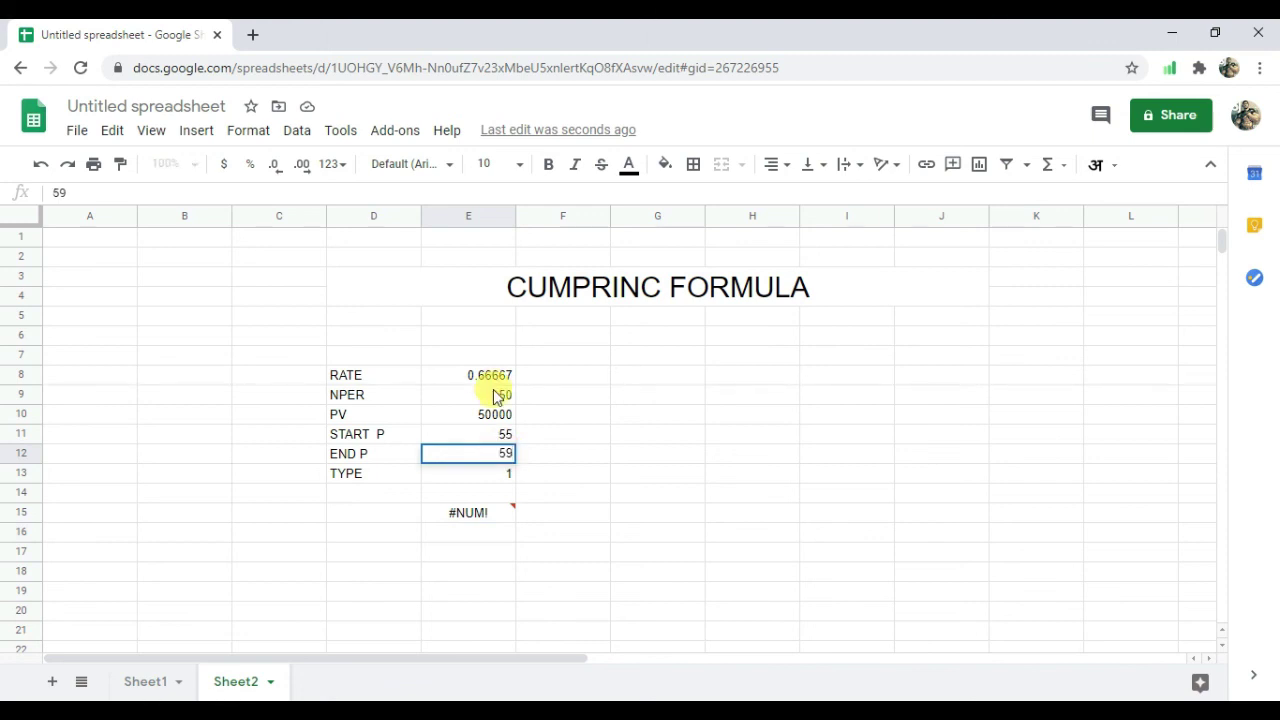
{"action": "left_click", "coordinate": [495, 392]}
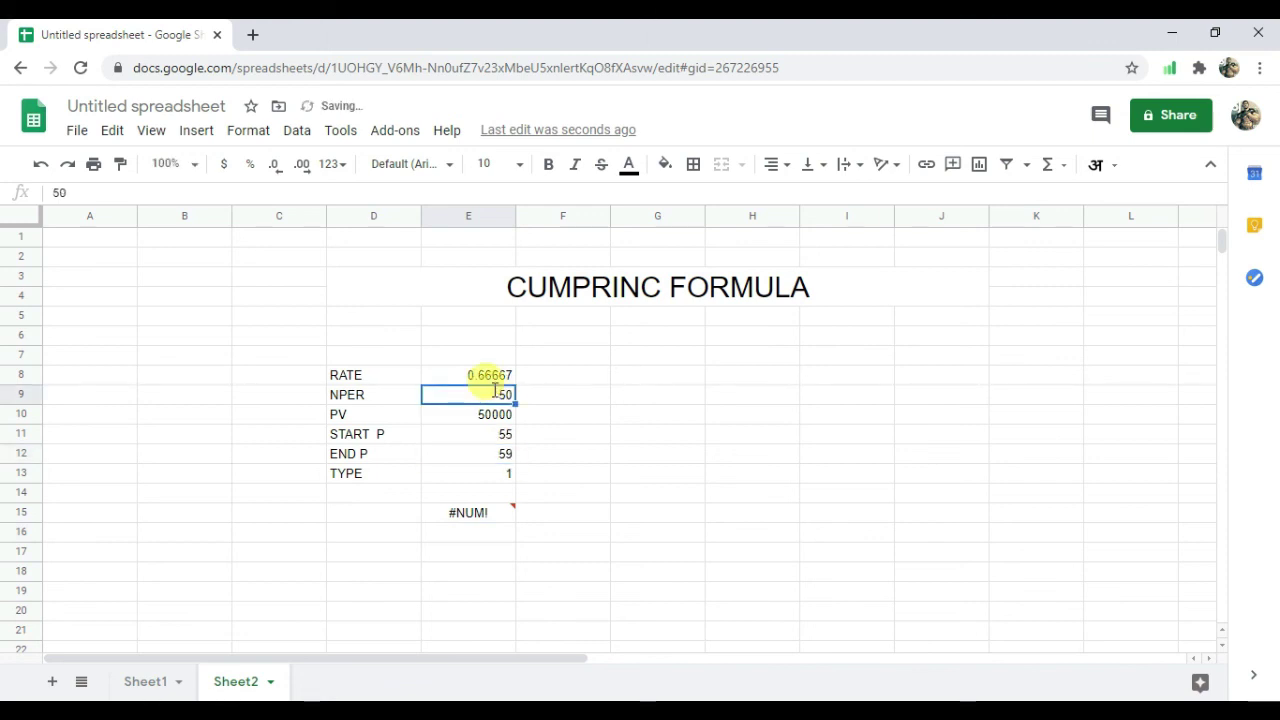
{"action": "type", "text": "60"}
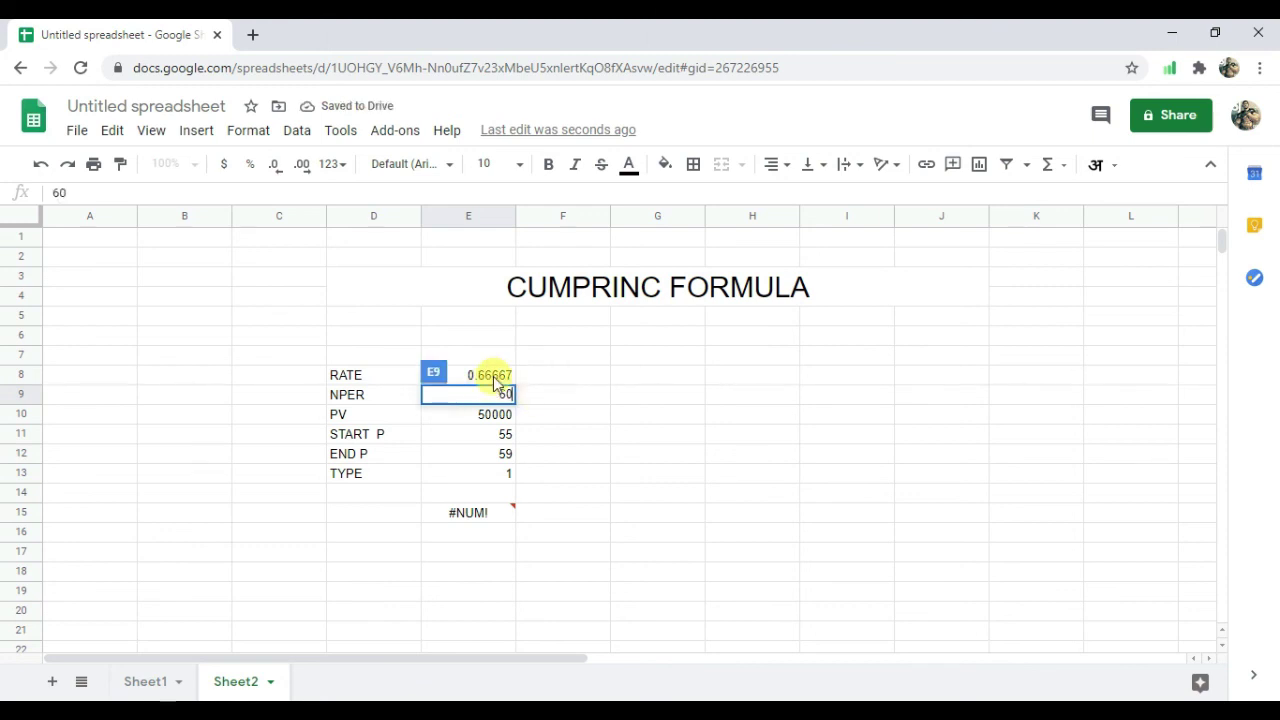
{"action": "left_click", "coordinate": [494, 380]}
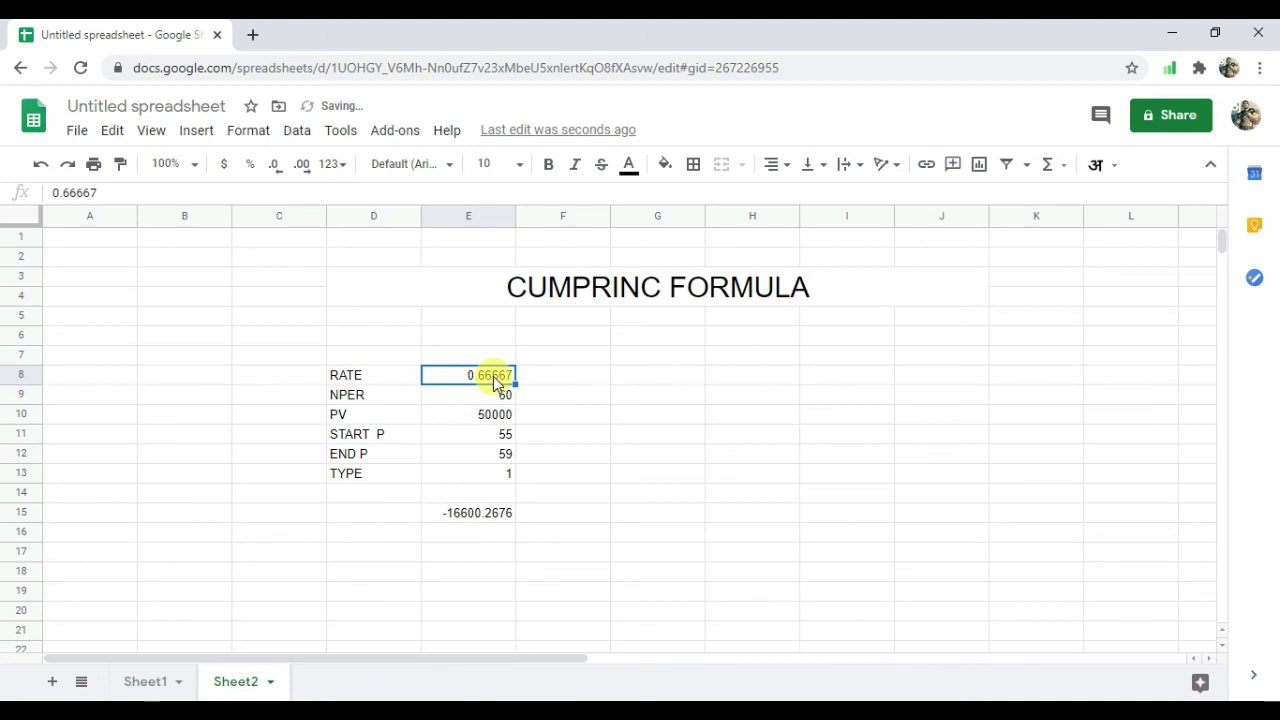